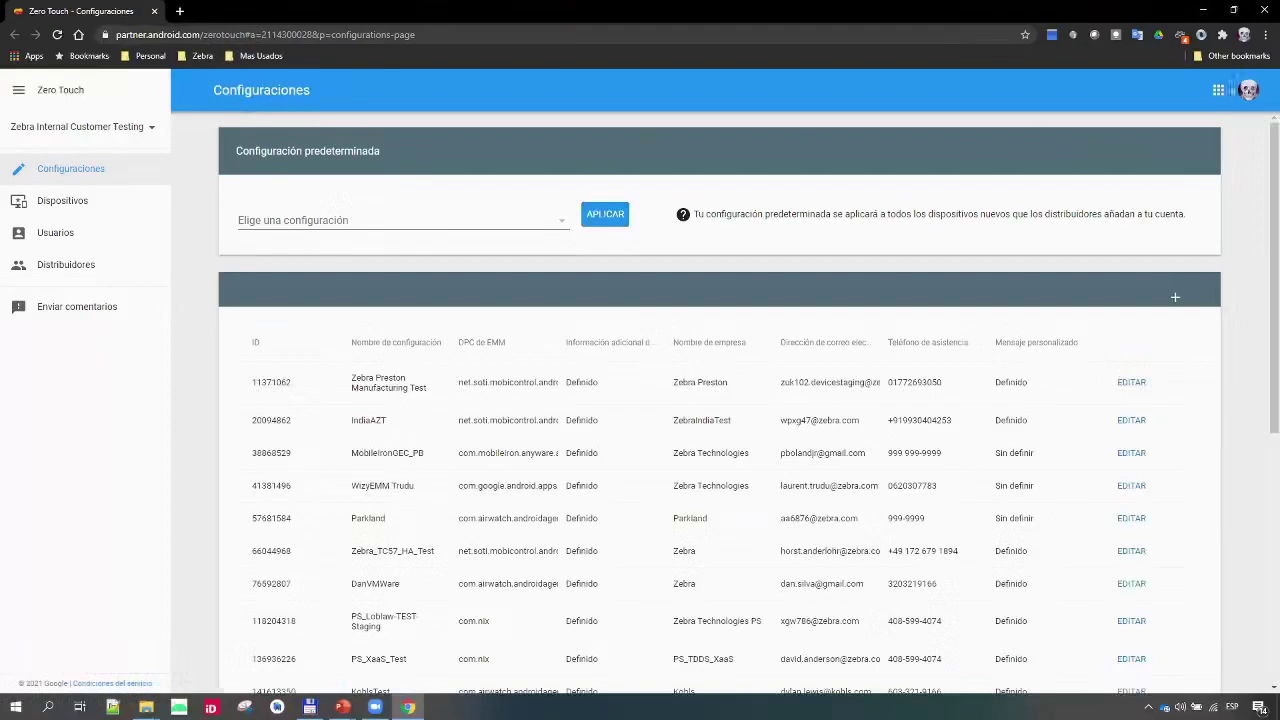
- Open a second copy of the Zero Touch configurations page in a new tab and return to the original tab
left_click(1249, 92)
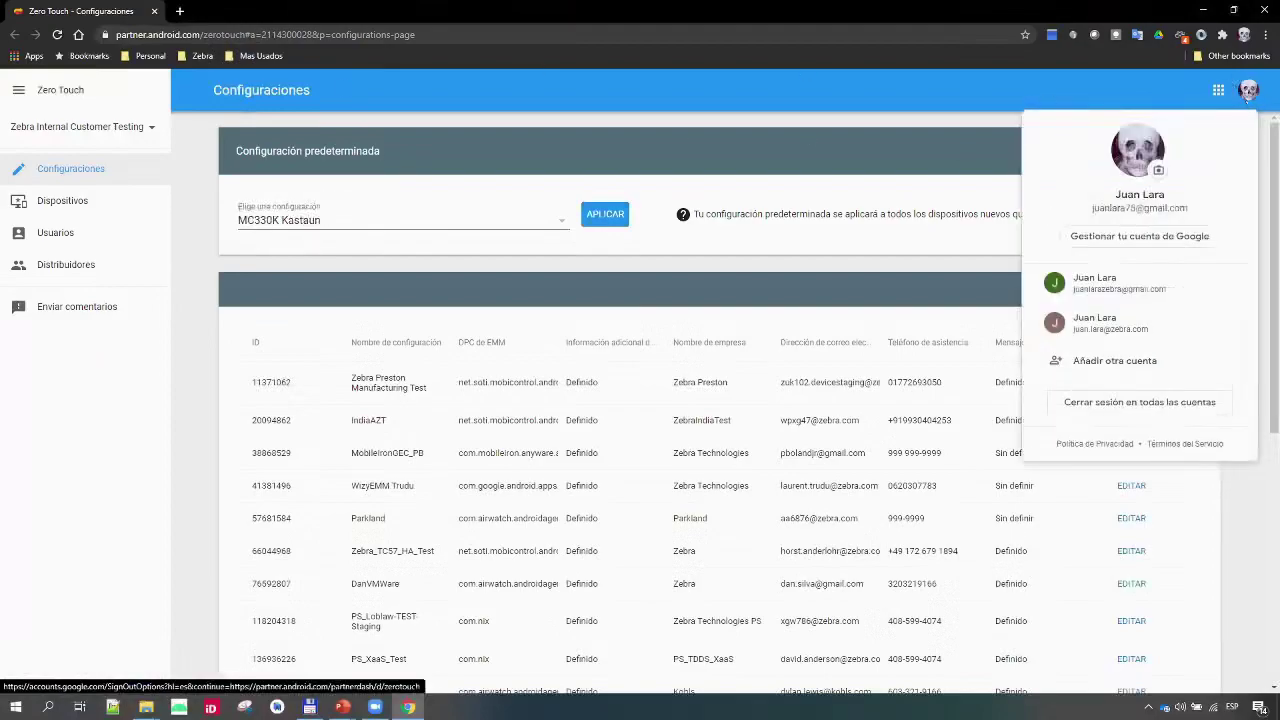
left_click(313, 38)
key("ctrl+c")
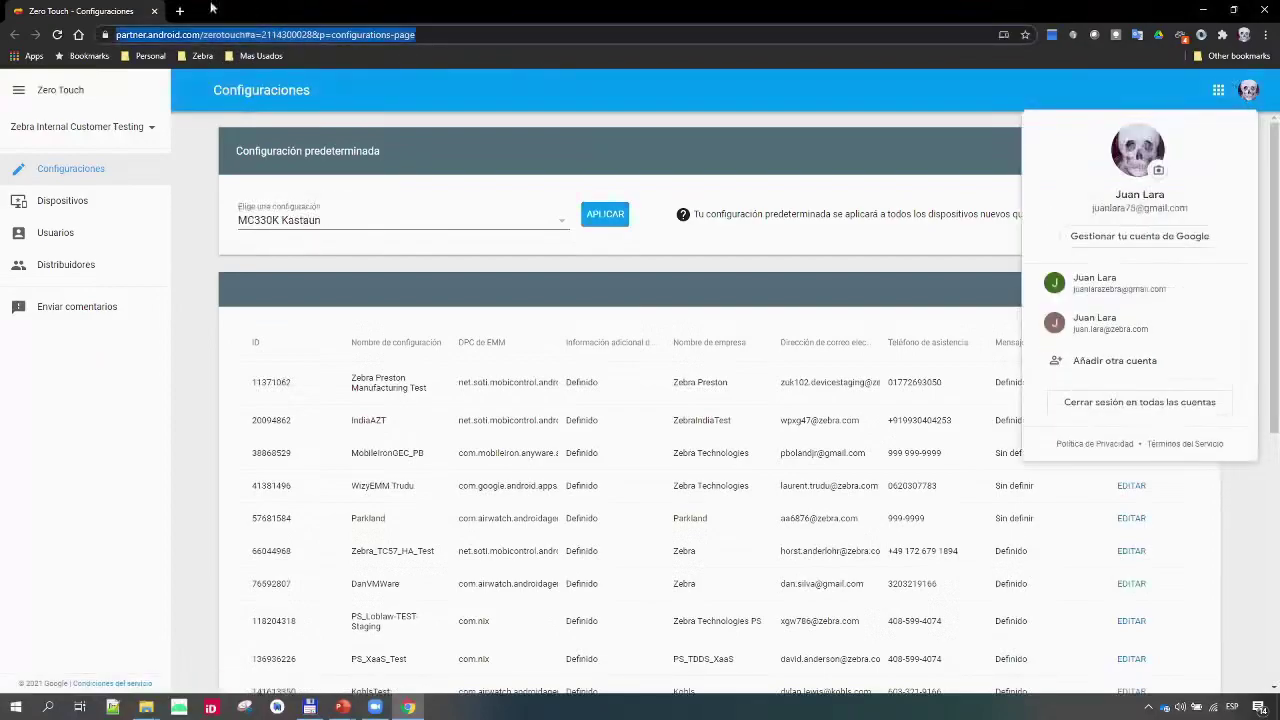
left_click(179, 11)
key("ctrl+v")
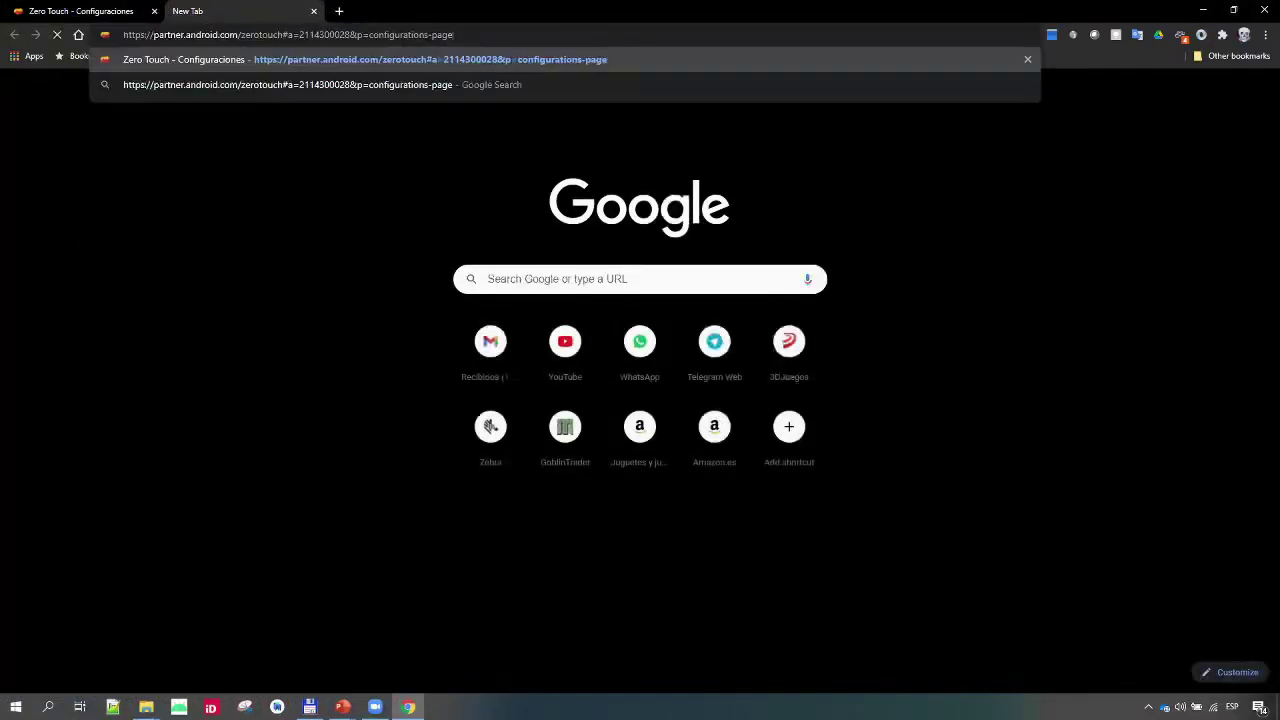
key("Return")
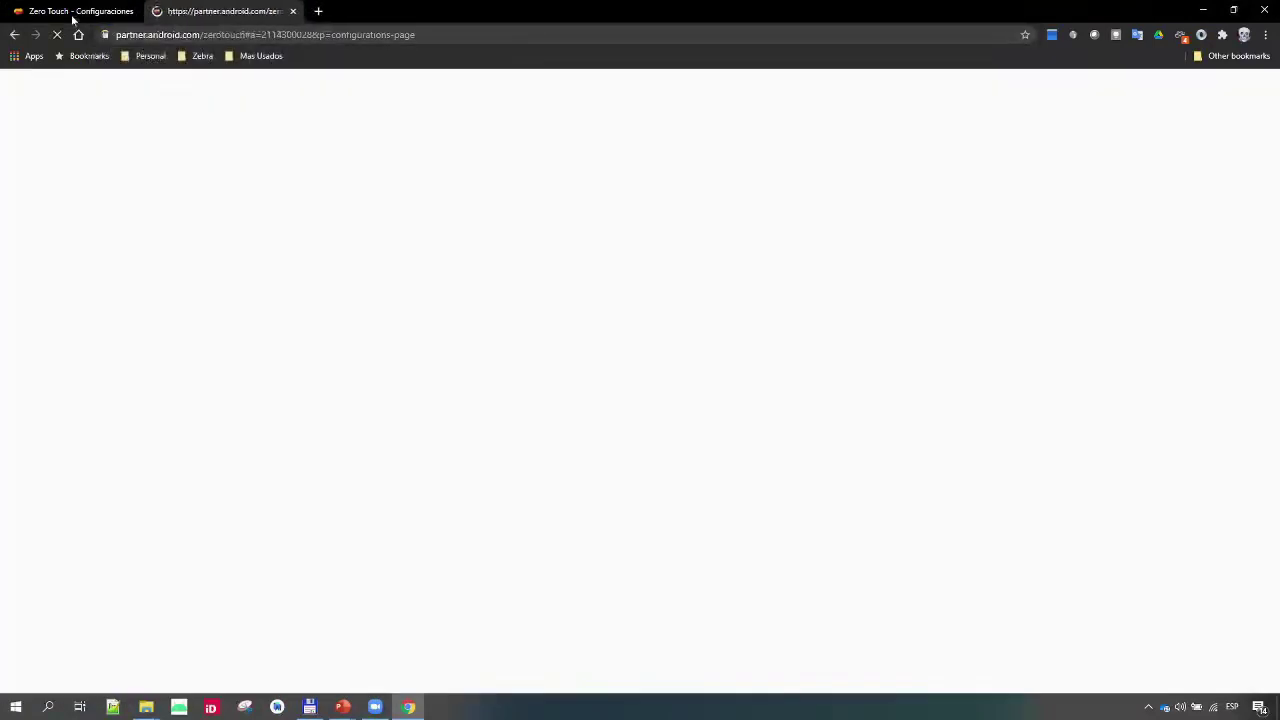
left_click_drag(72, 18, 34, 11)
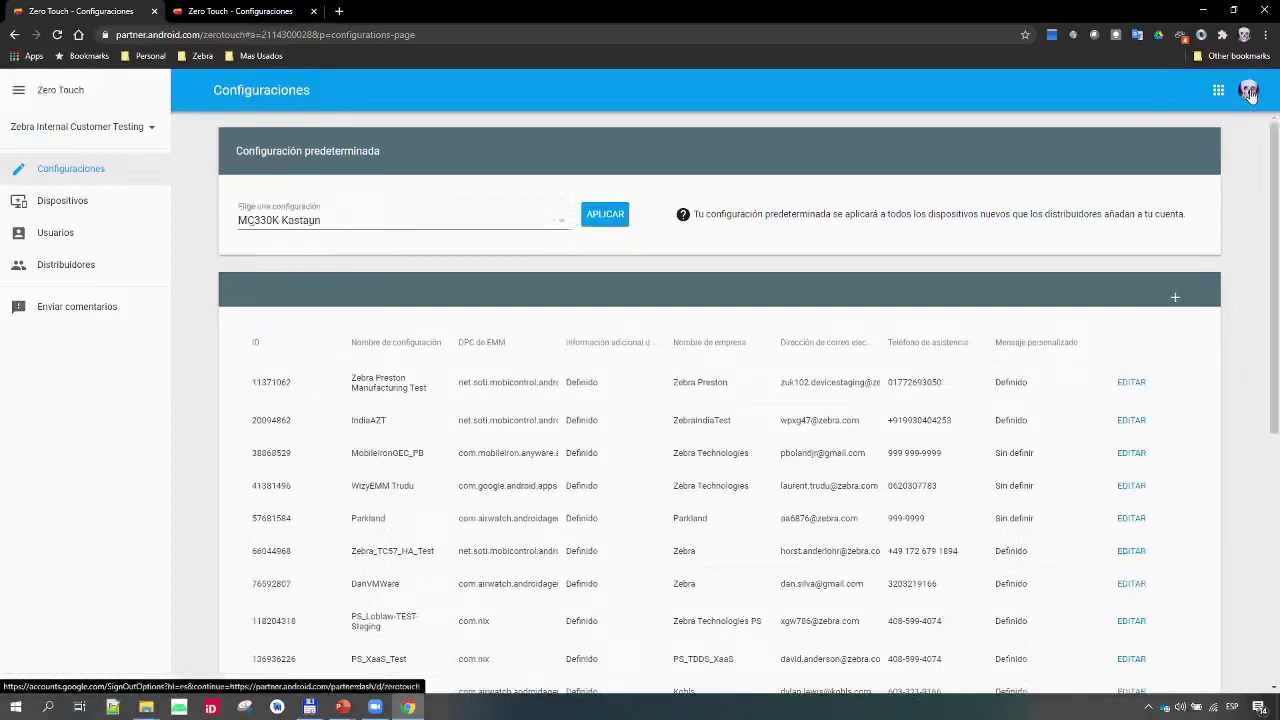
- Switch the portal to the Zebra company account, close the old configurations tab, and check which account is signed in
left_click(1249, 92)
left_click(1112, 328)
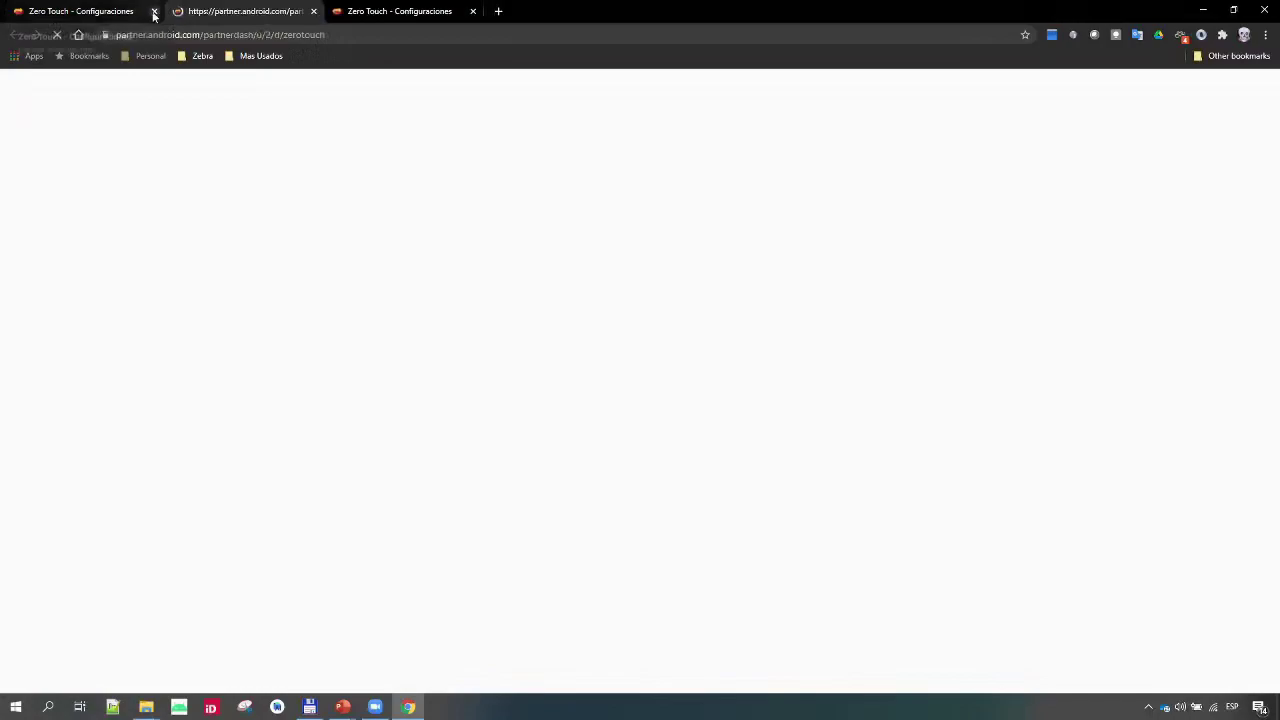
left_click(154, 11)
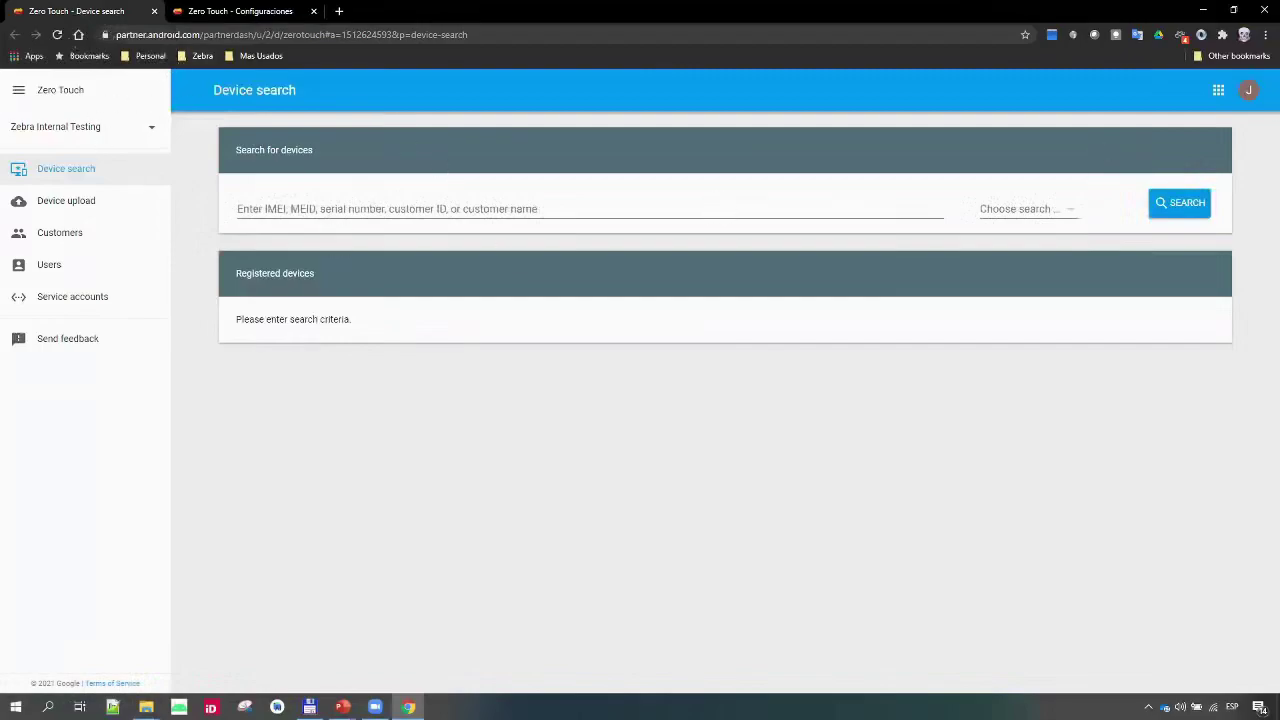
left_click(1249, 90)
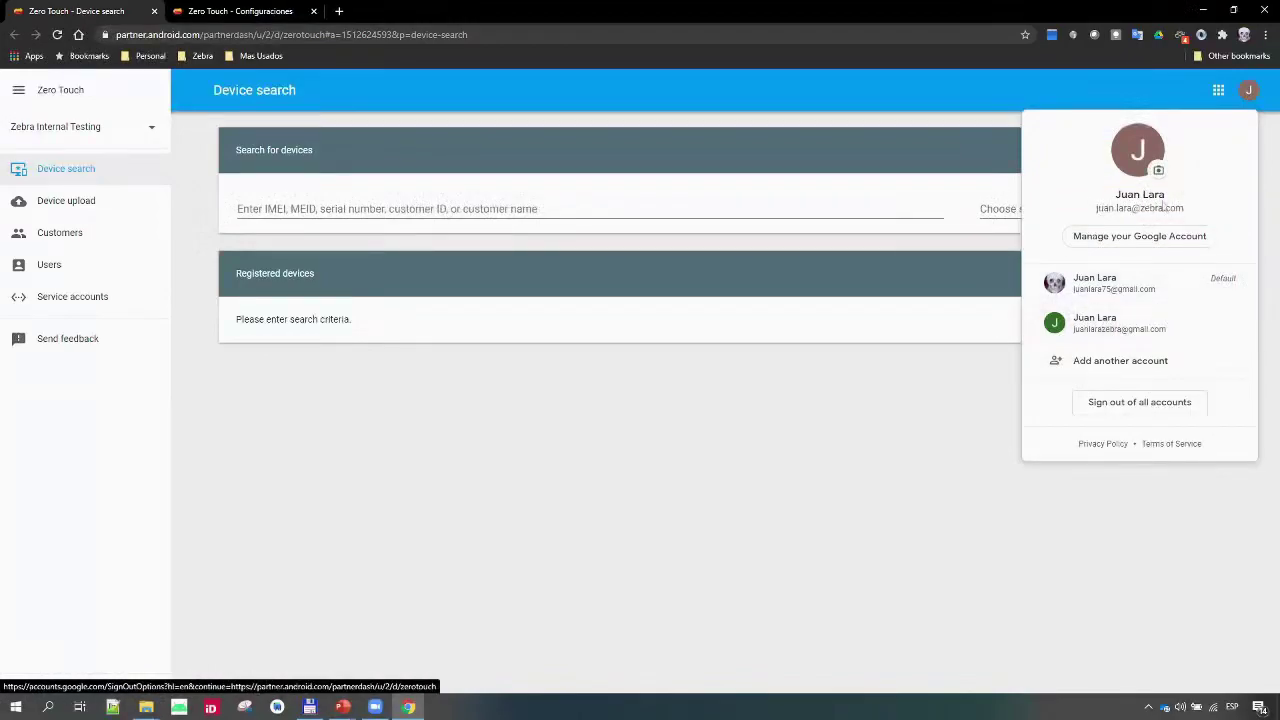
left_click(364, 508)
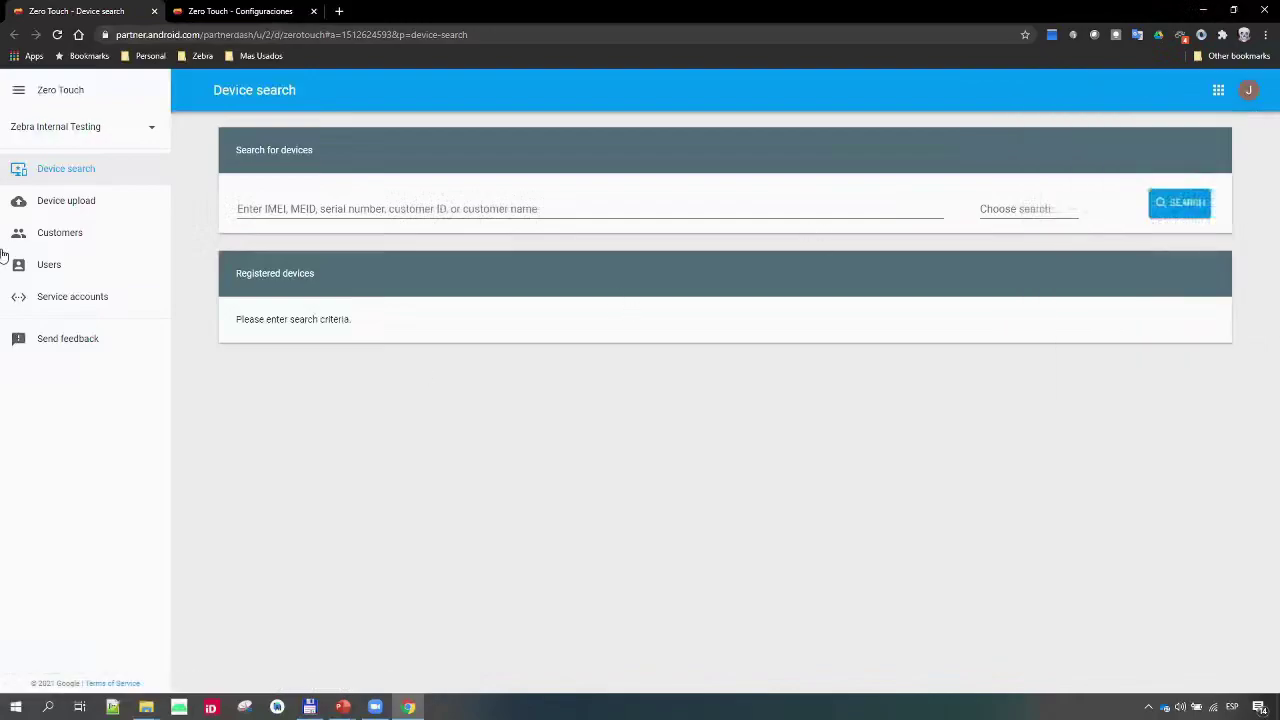
- Review the Device upload page and the customer list, locating the name and customer ID of Zebra Internal Customer Testing
left_click(58, 204)
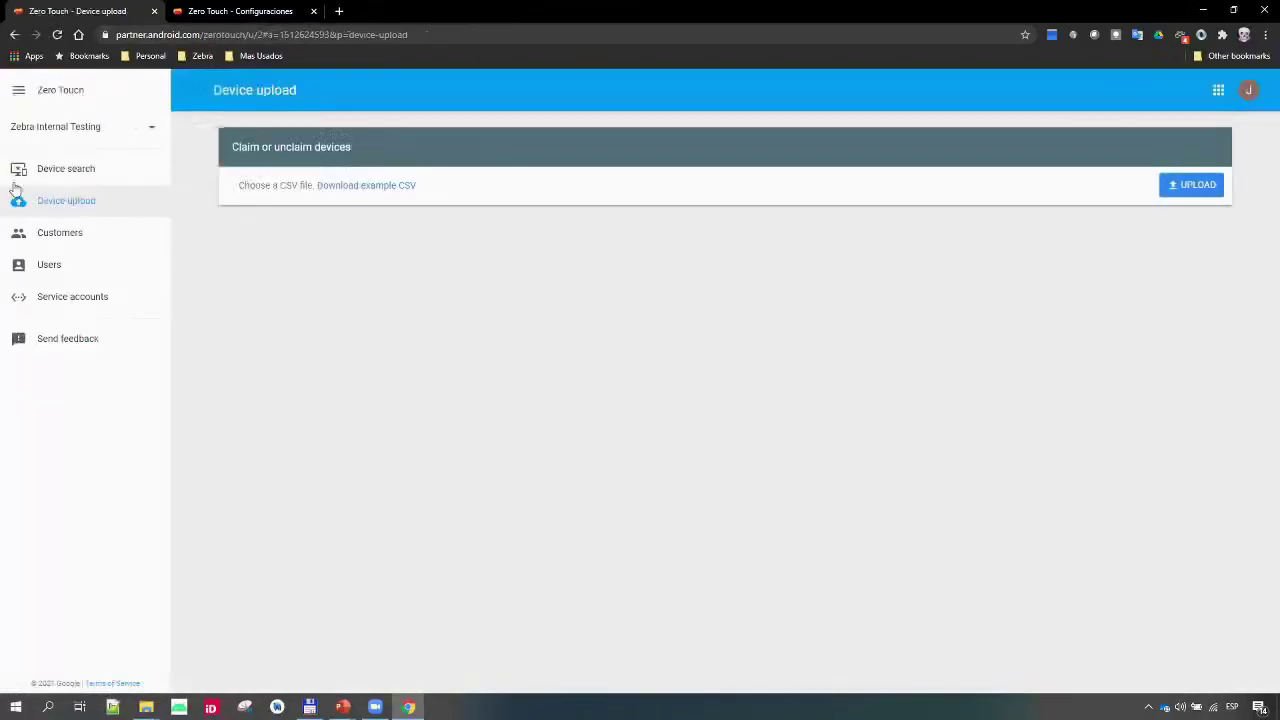
left_click(57, 238)
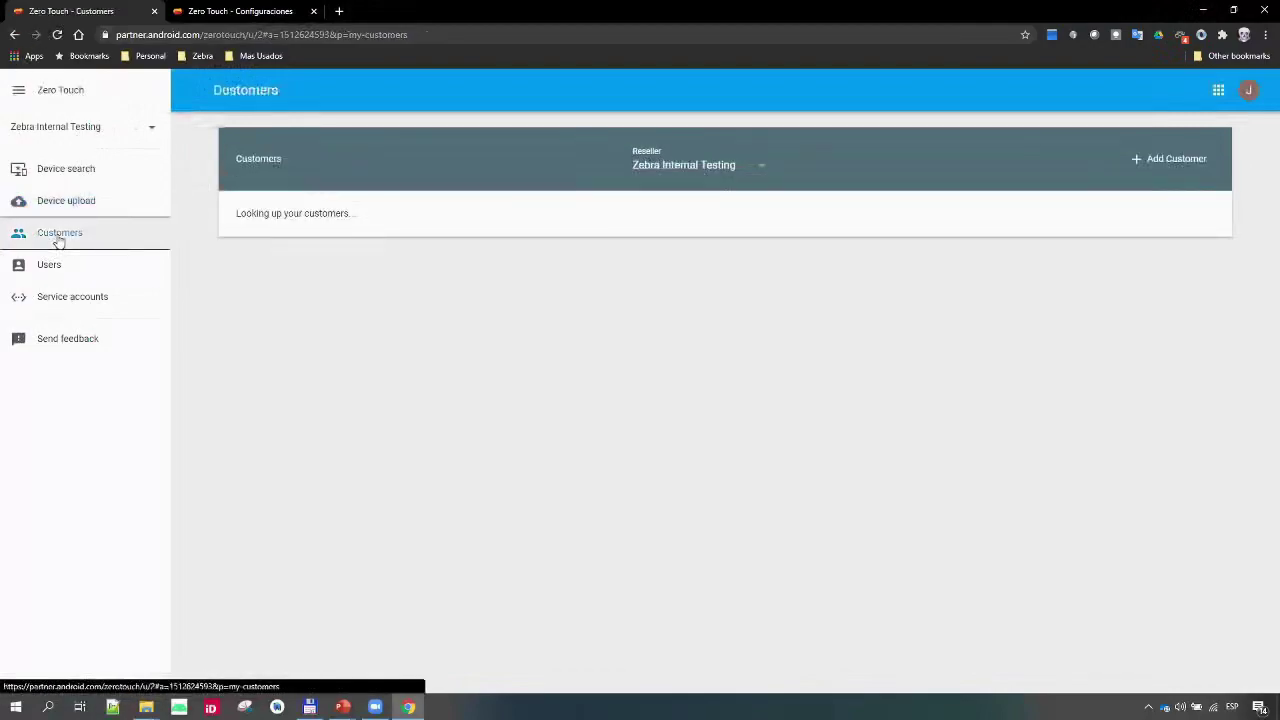
scroll(580, 324, "down", 2)
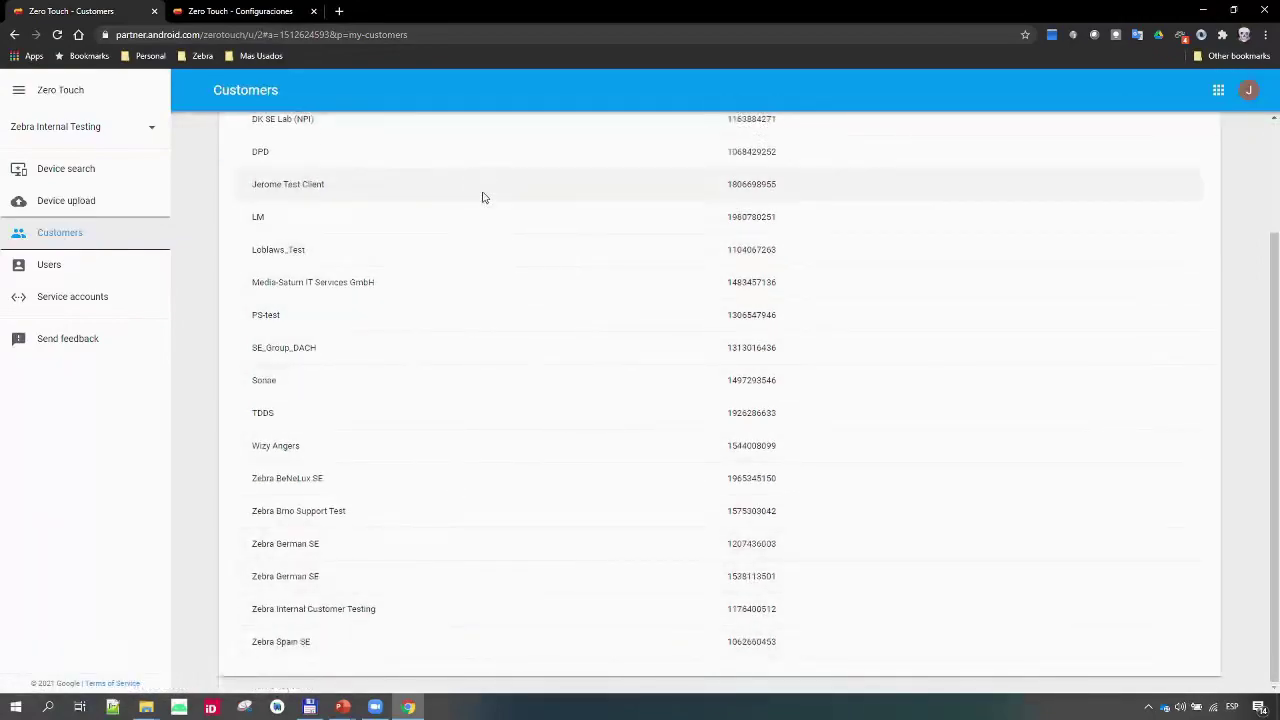
scroll(485, 210, "up", 2)
scroll(491, 234, "down", 2)
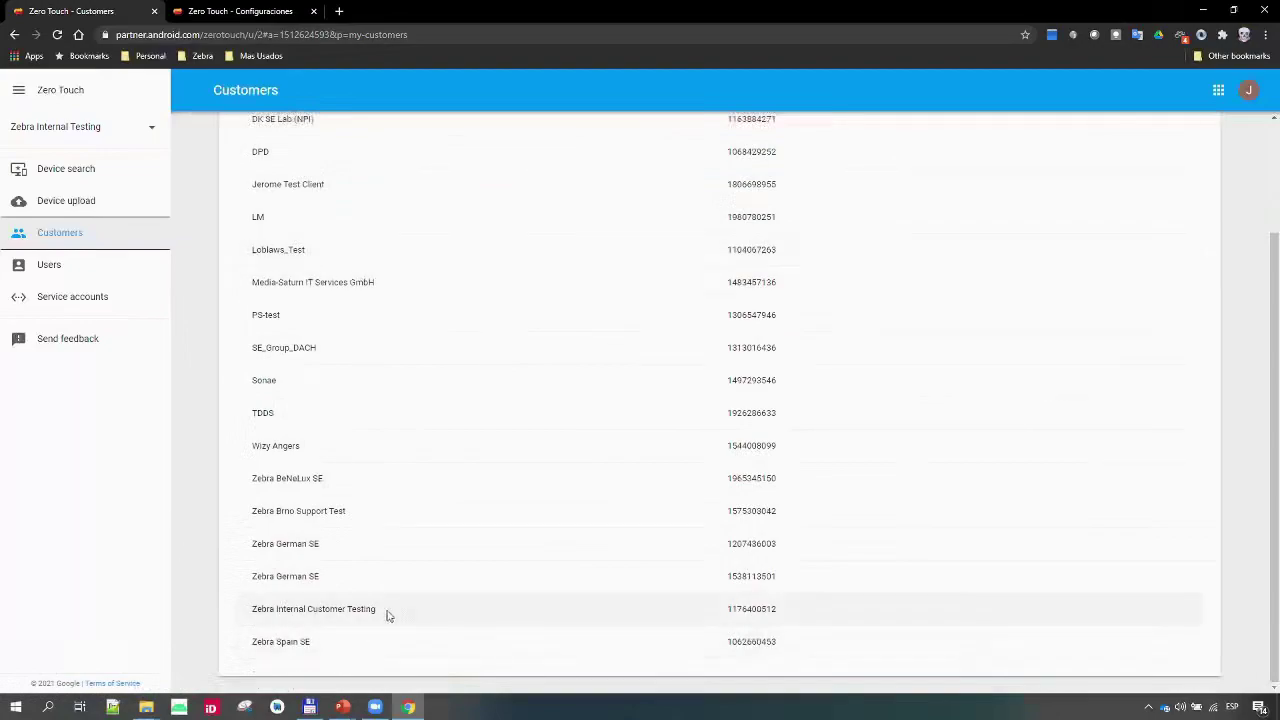
mouse_move(250, 614)
left_mouse_down()
mouse_move(365, 610)
mouse_move(254, 620)
left_mouse_up()
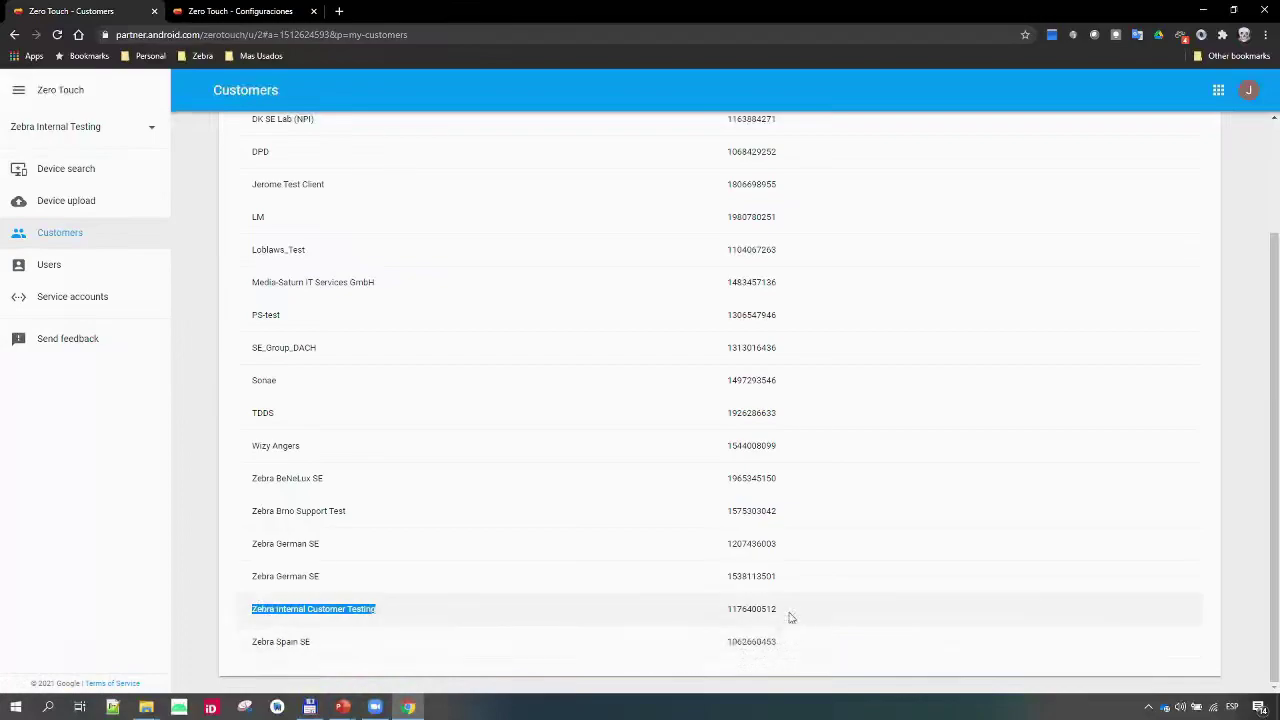
left_click_drag(791, 617, 717, 617)
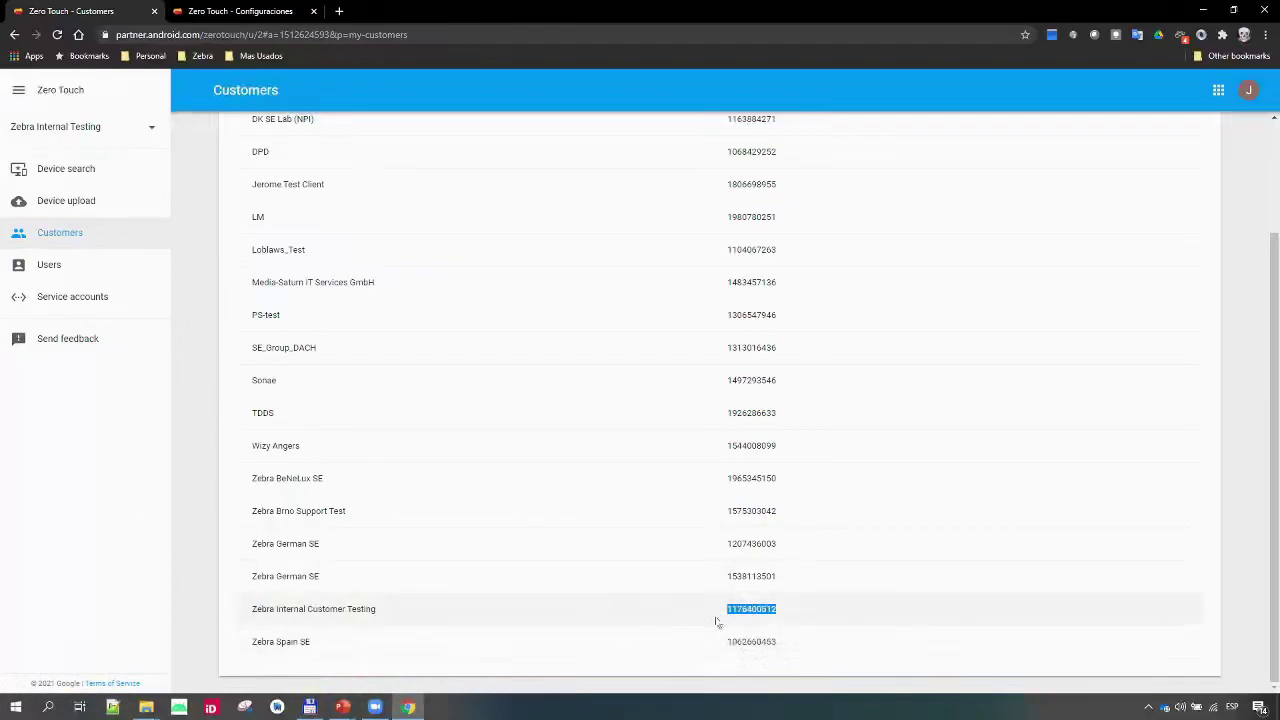
- Review the reseller's users and the Service accounts page, highlighting the reseller ID
left_click(49, 266)
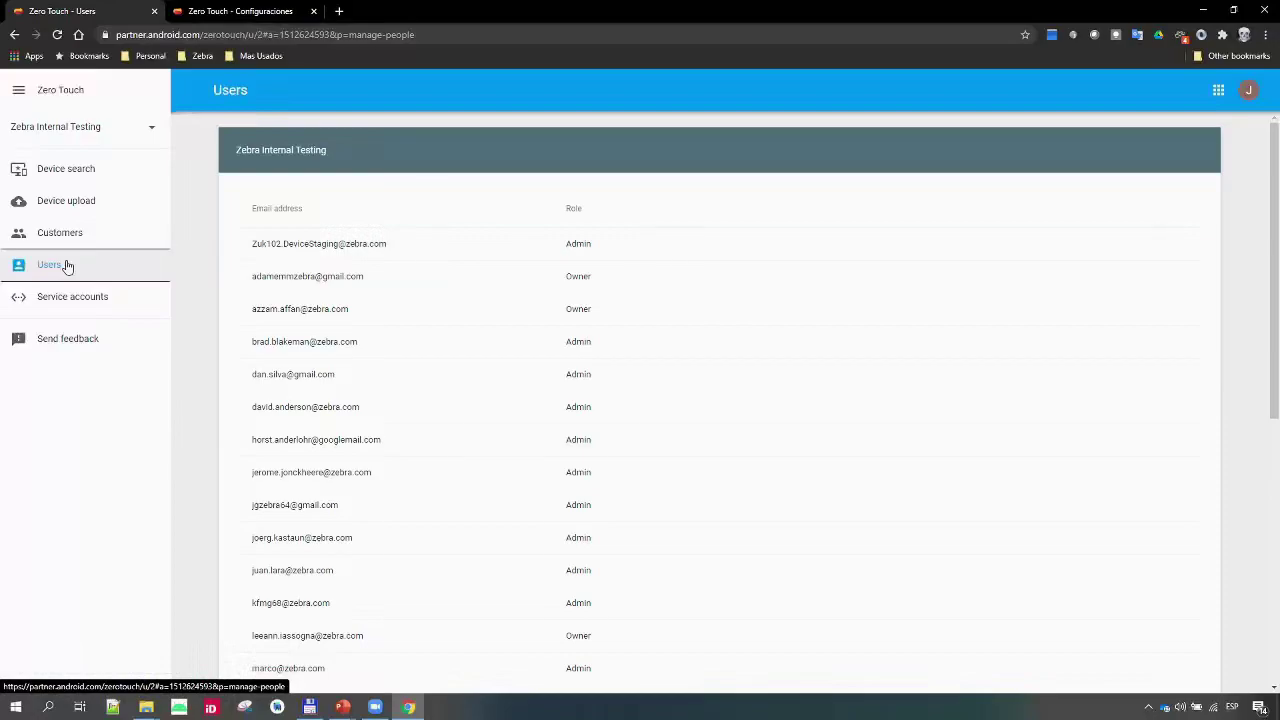
left_click(25, 296)
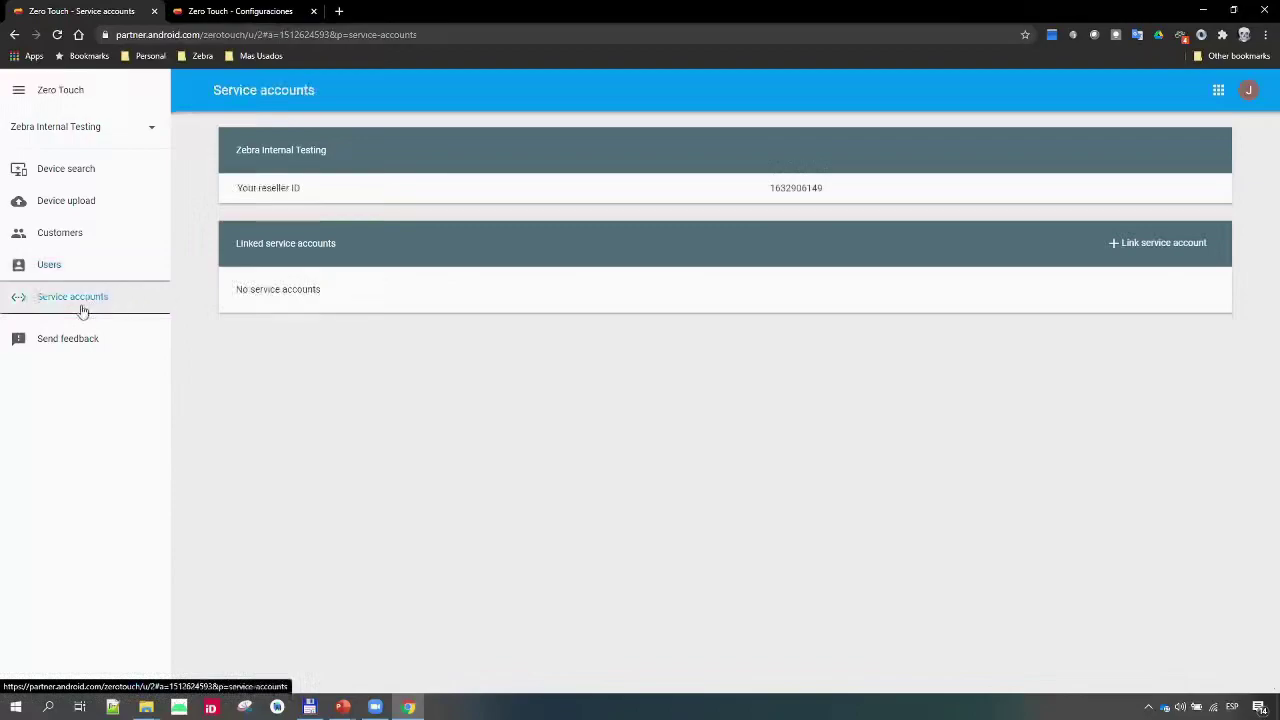
double_click(773, 188)
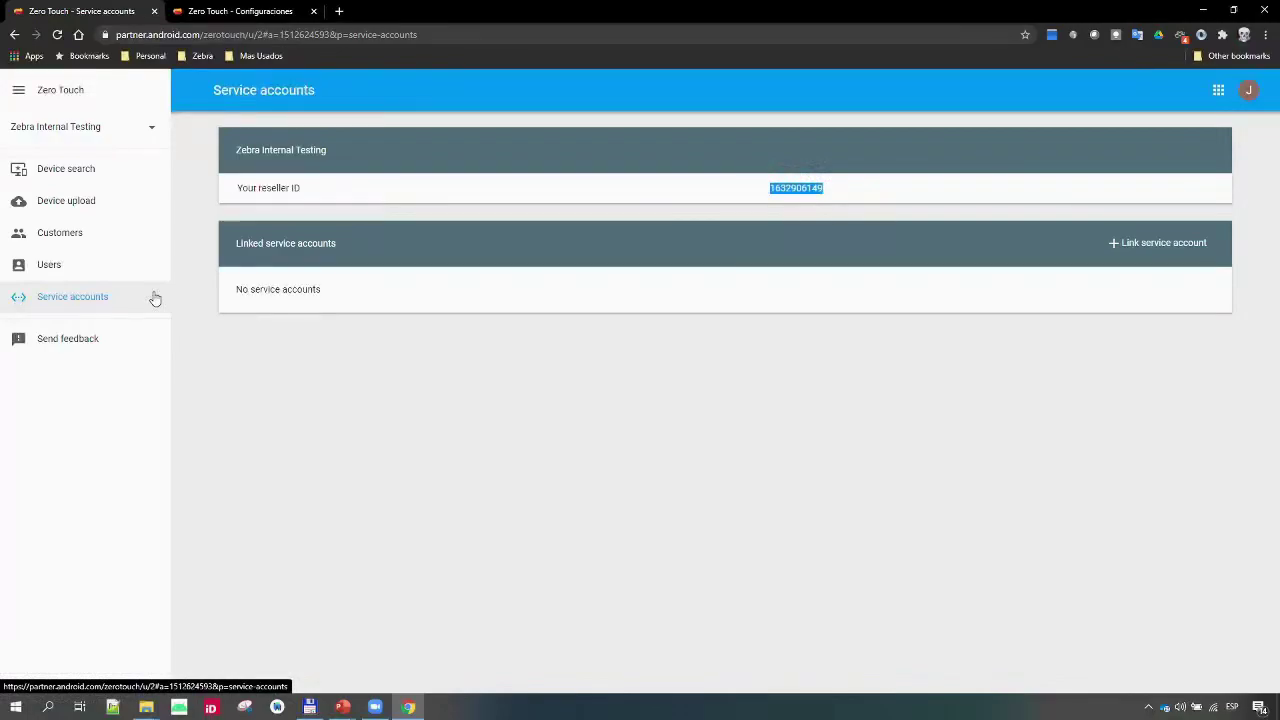
- Download the example device upload CSV to the Desktop as zero_touch_sample_device_upload.csv and open it in Notepad++
left_click(66, 201)
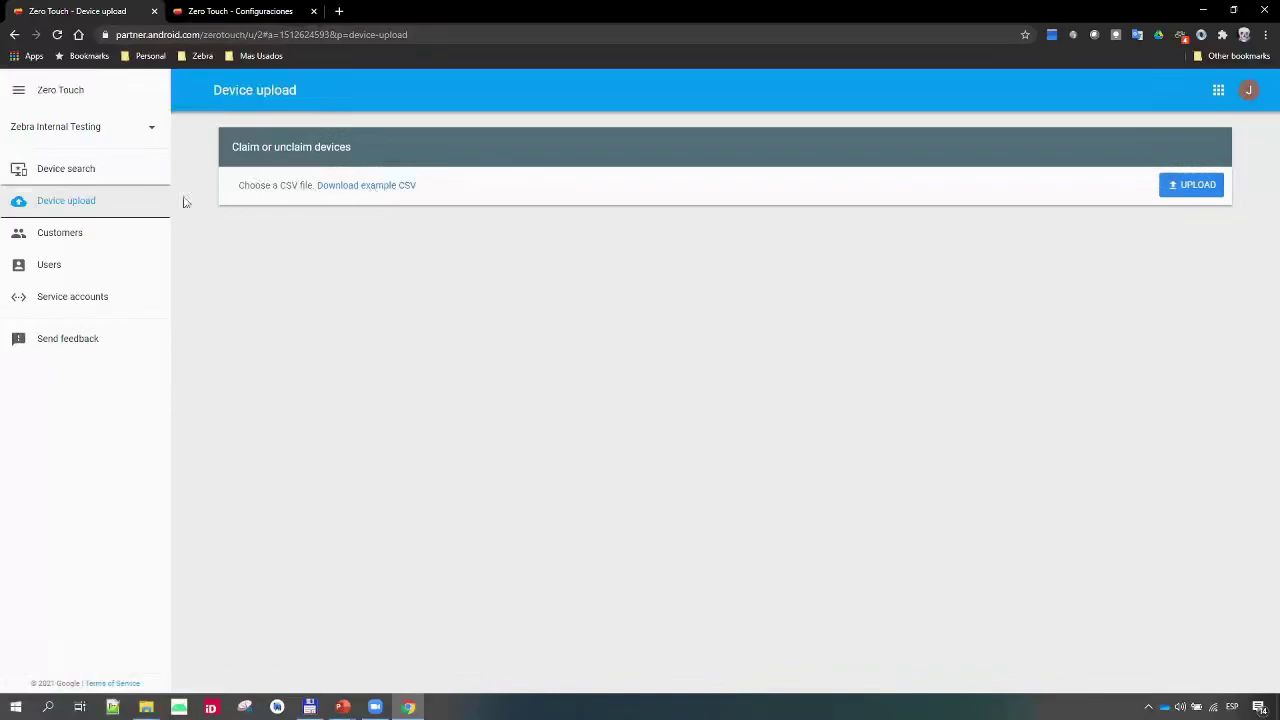
left_click(338, 190)
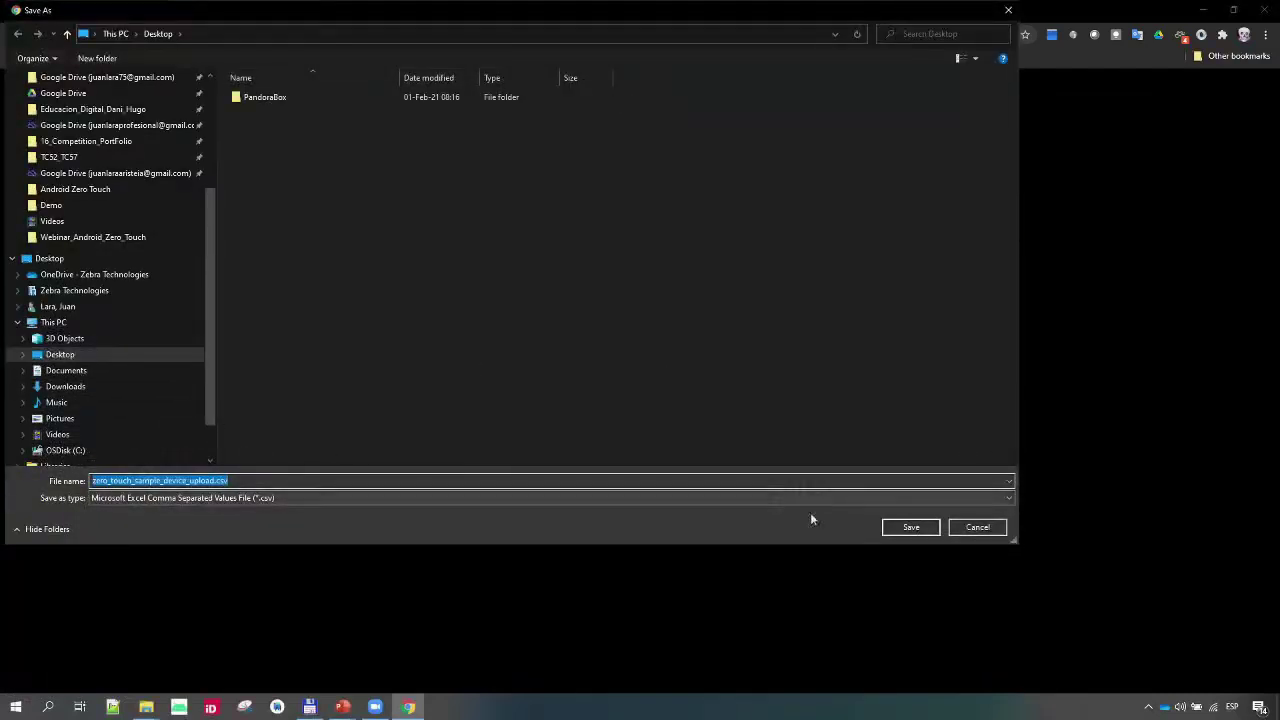
left_click(897, 533)
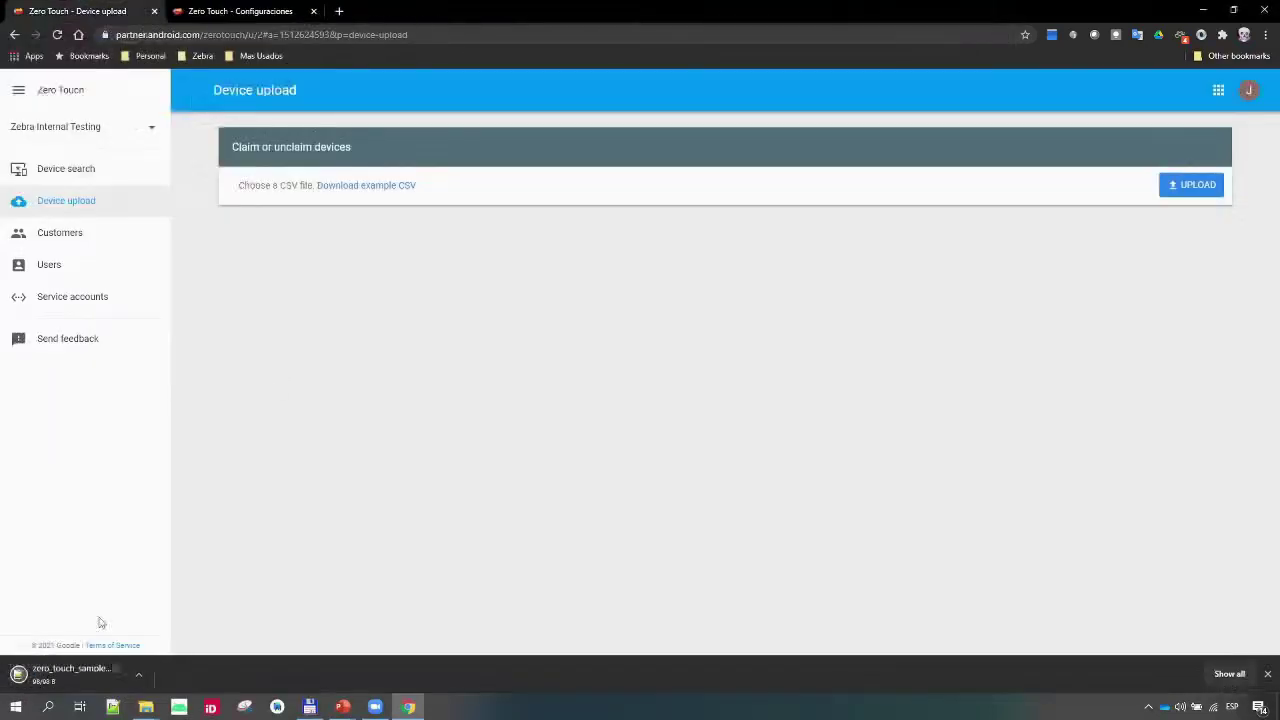
left_click(70, 676)
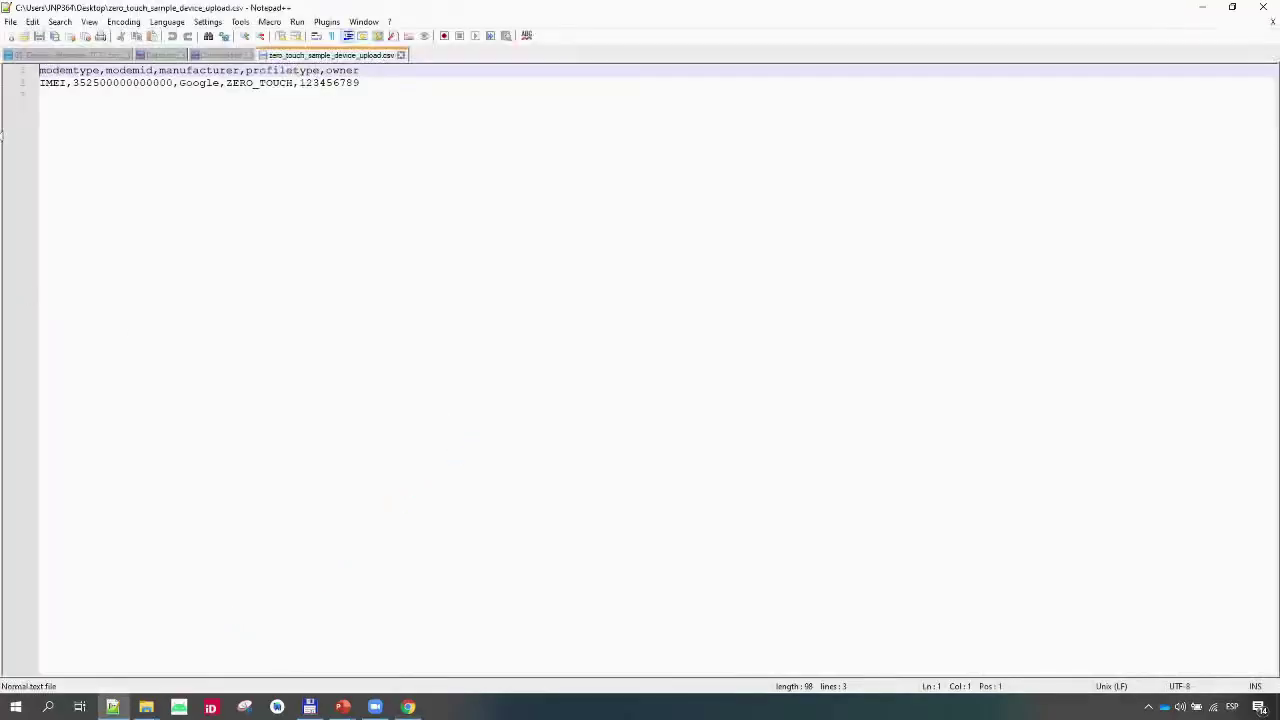
- Examine the sample CSV's modemtype, modemid, manufacturer, profiletype and owner fields, and close the sample file and Notepad++
left_click(57, 82)
left_click(132, 71)
left_click(80, 82)
left_click(205, 82)
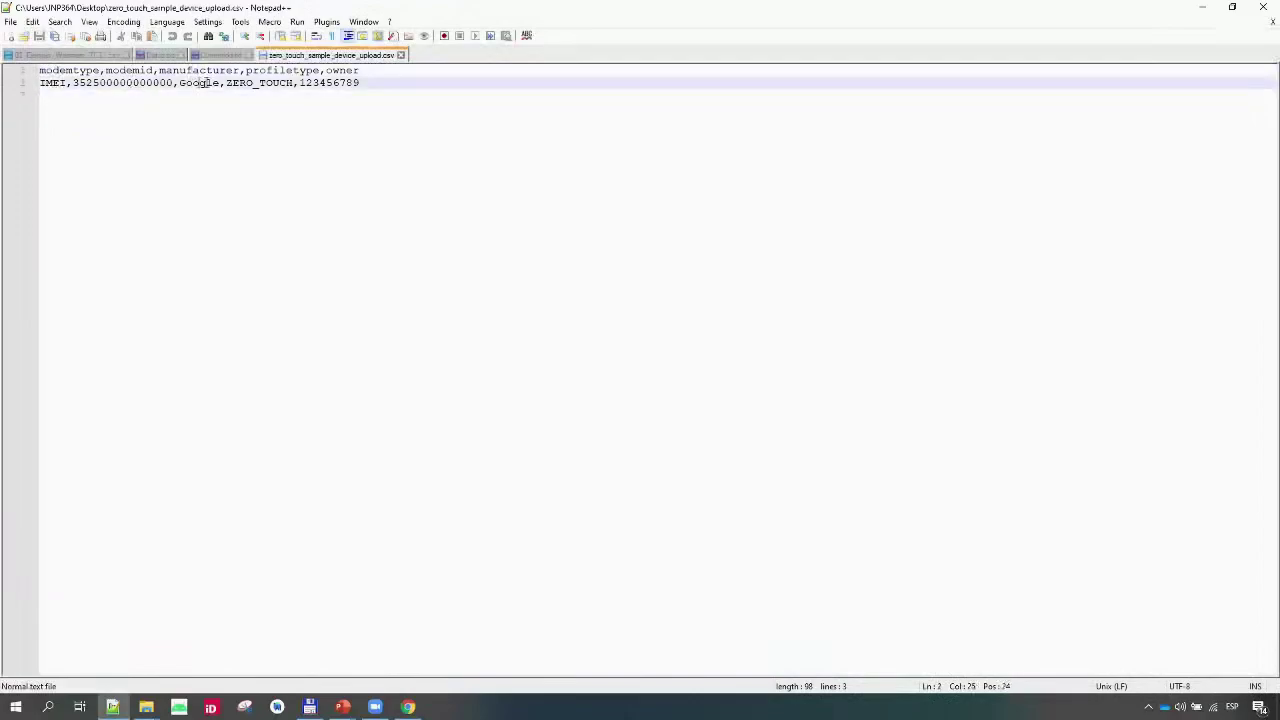
left_click(272, 83)
left_click(324, 71)
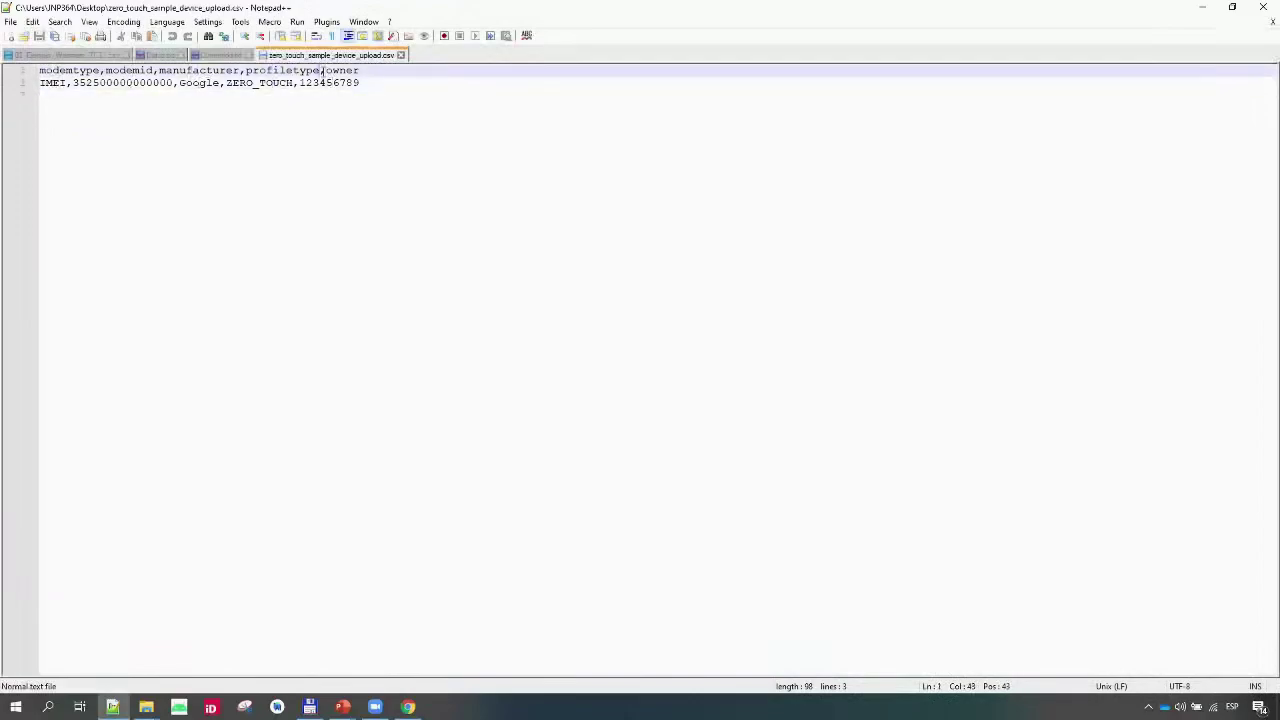
left_click(1273, 27)
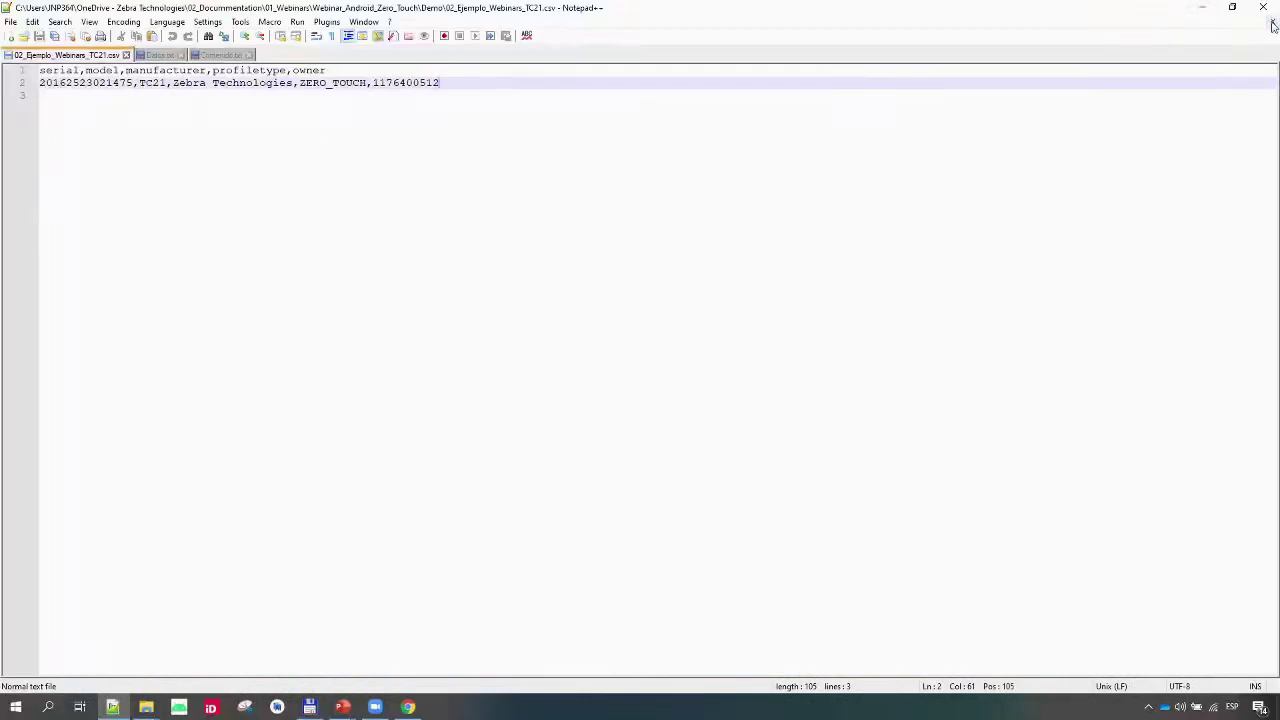
left_click(1273, 27)
left_click(1263, 7)
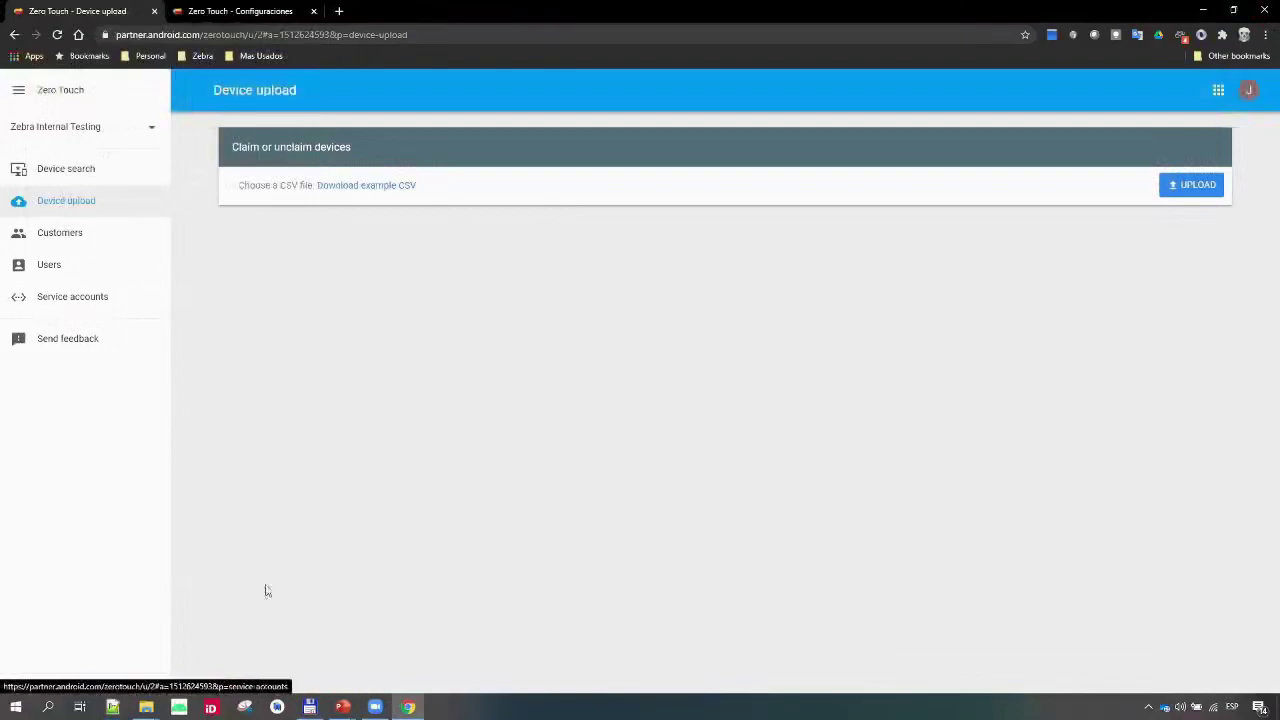
- Switch to Total Commander, open 02_Ejemplo_Webinars_TC21.csv, and review the Wi-Fi-only CSV example in Datos.docx
left_click(310, 707)
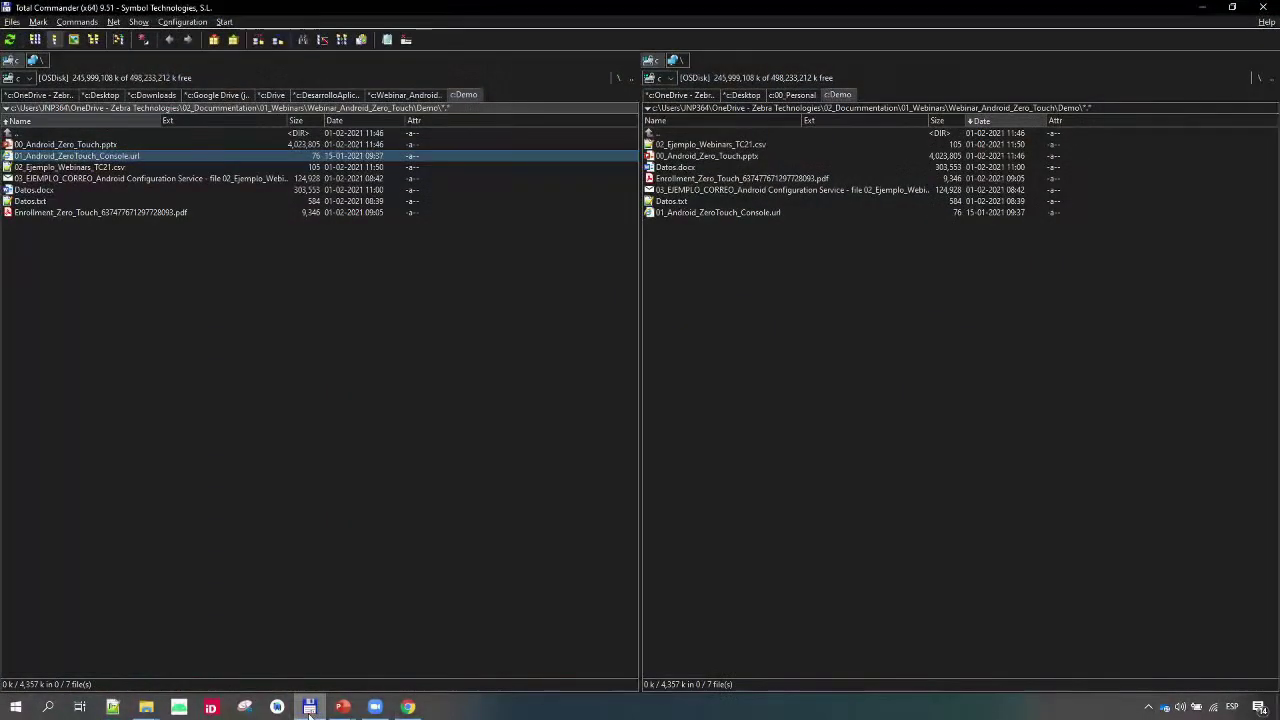
double_click(62, 168)
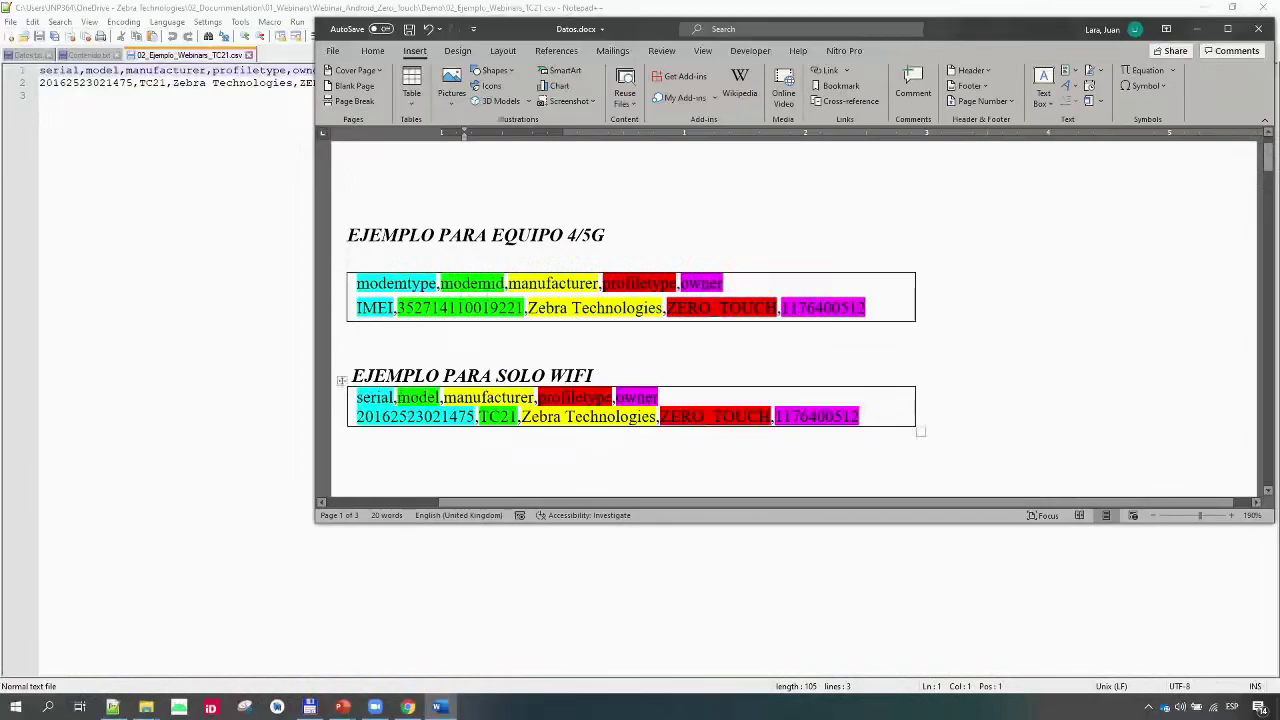
left_click(478, 397)
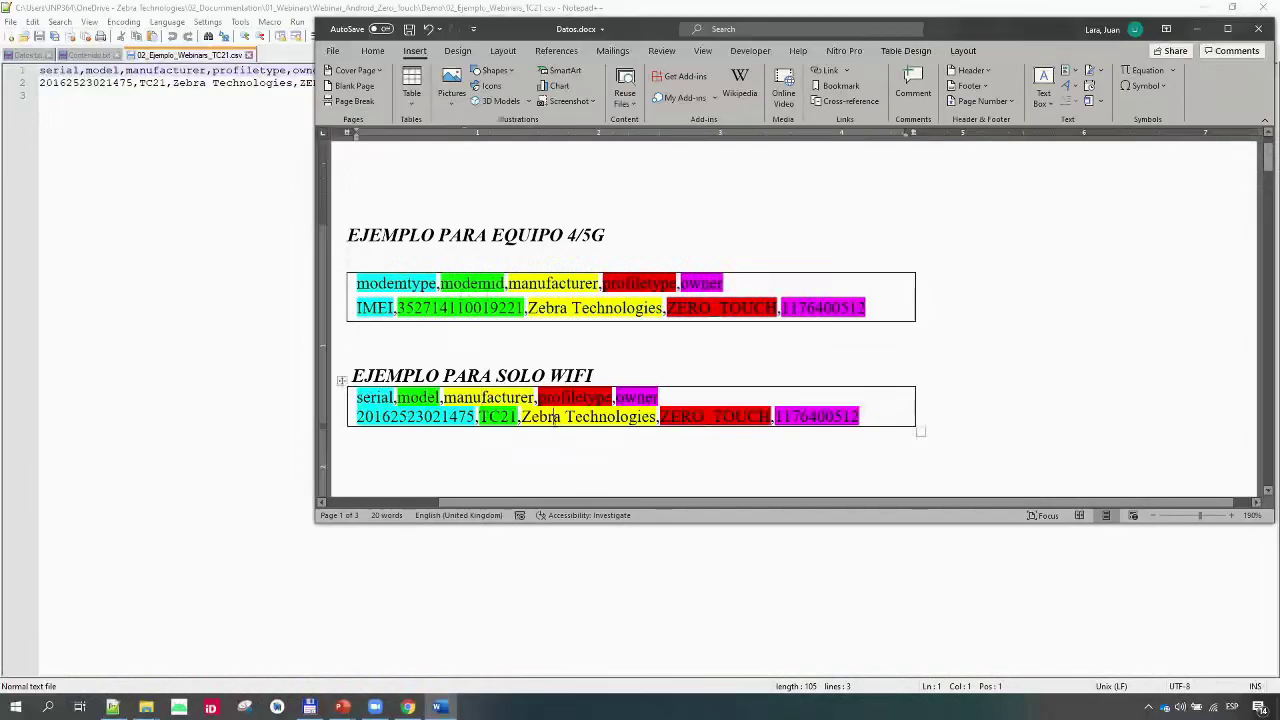
left_click(556, 416)
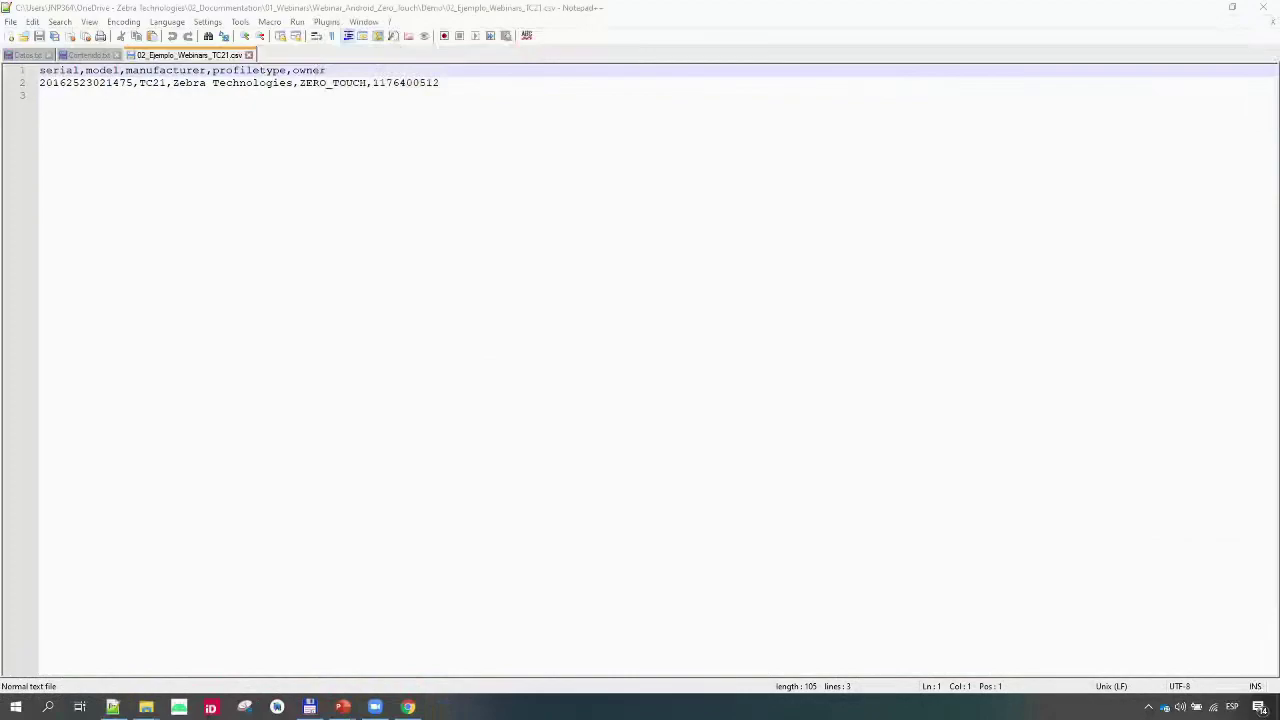
- Compare the owner value in 02_Ejemplo_Webinars_TC21.csv with the customer ID of Zebra Internal Customer Testing in the Chrome portal's customer list
double_click(311, 70)
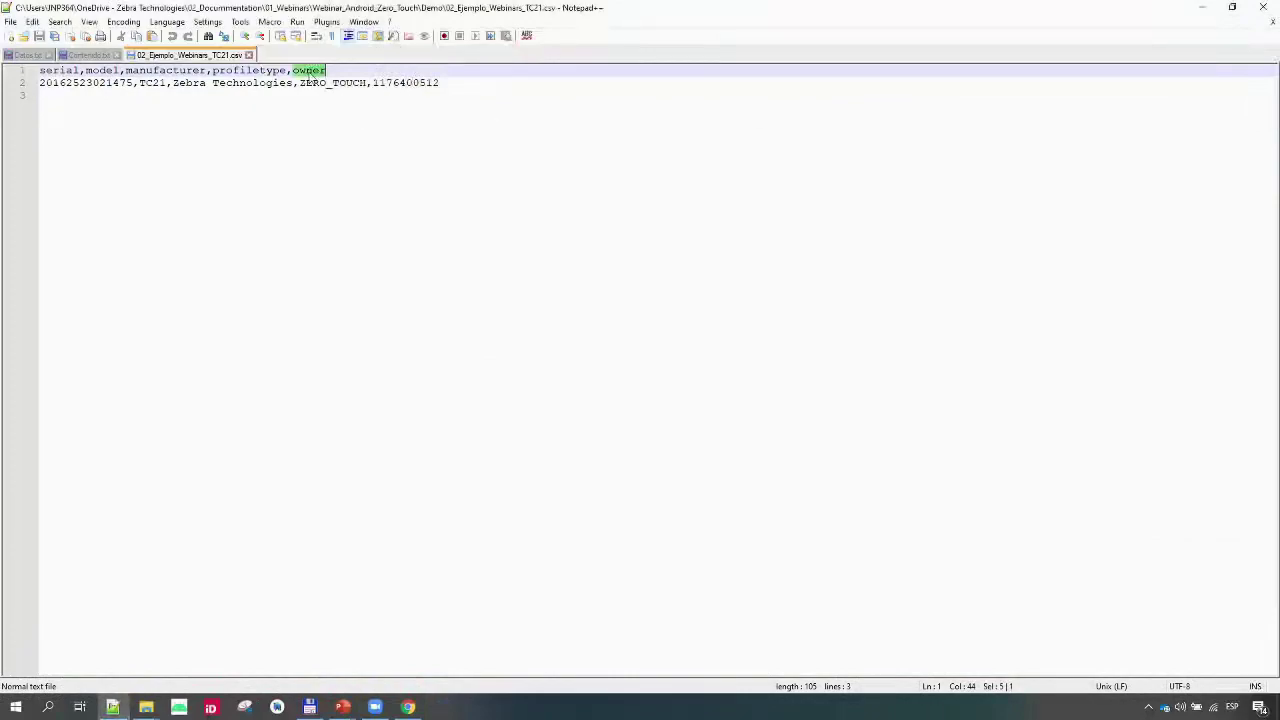
double_click(406, 83)
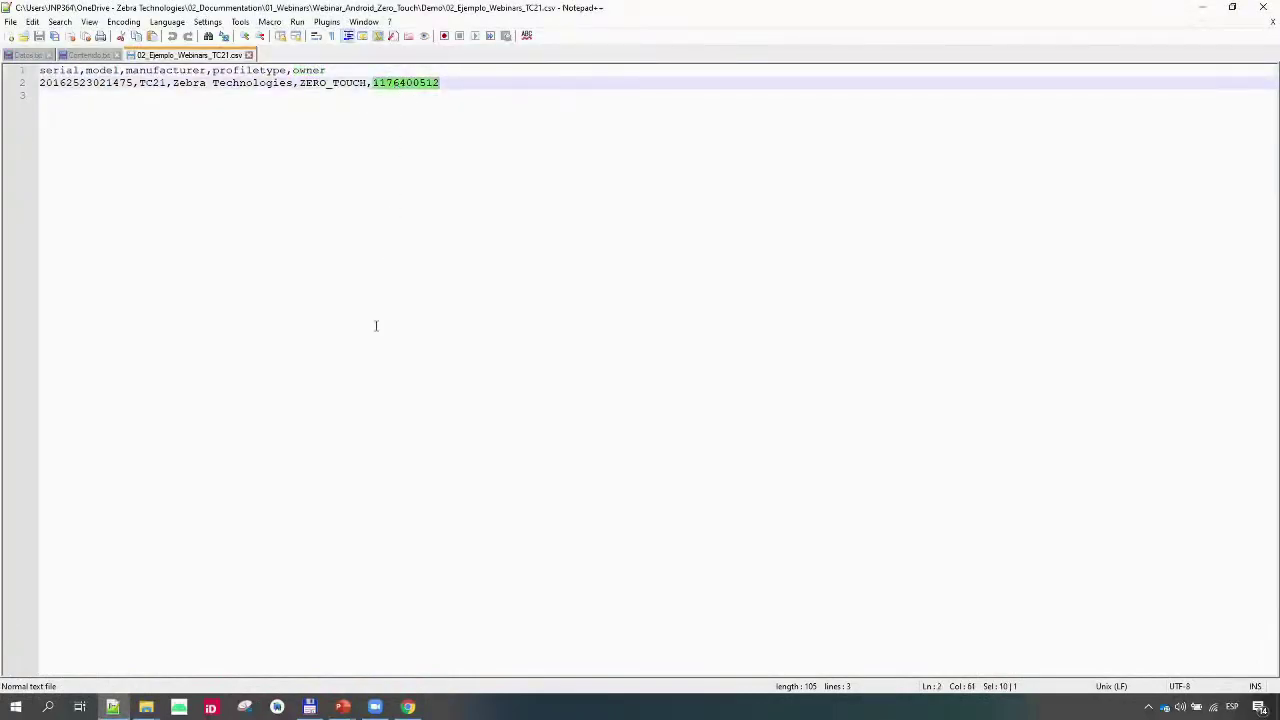
left_click(408, 707)
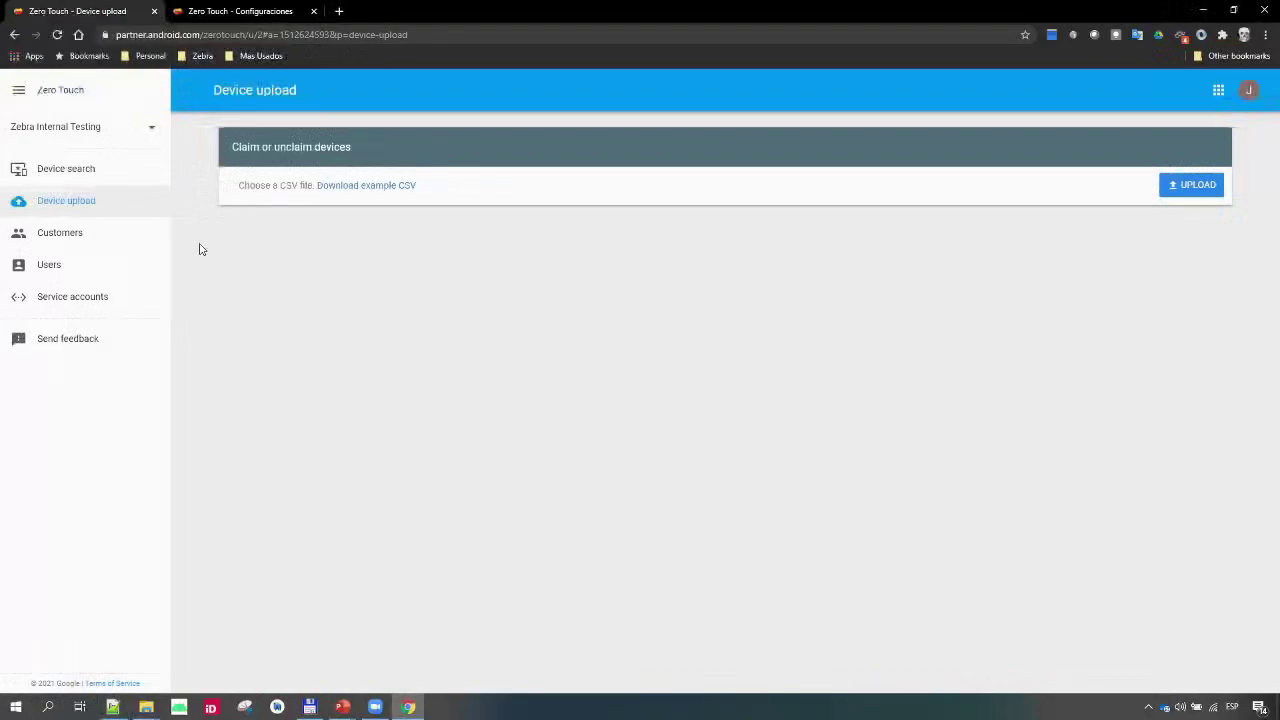
left_click(70, 236)
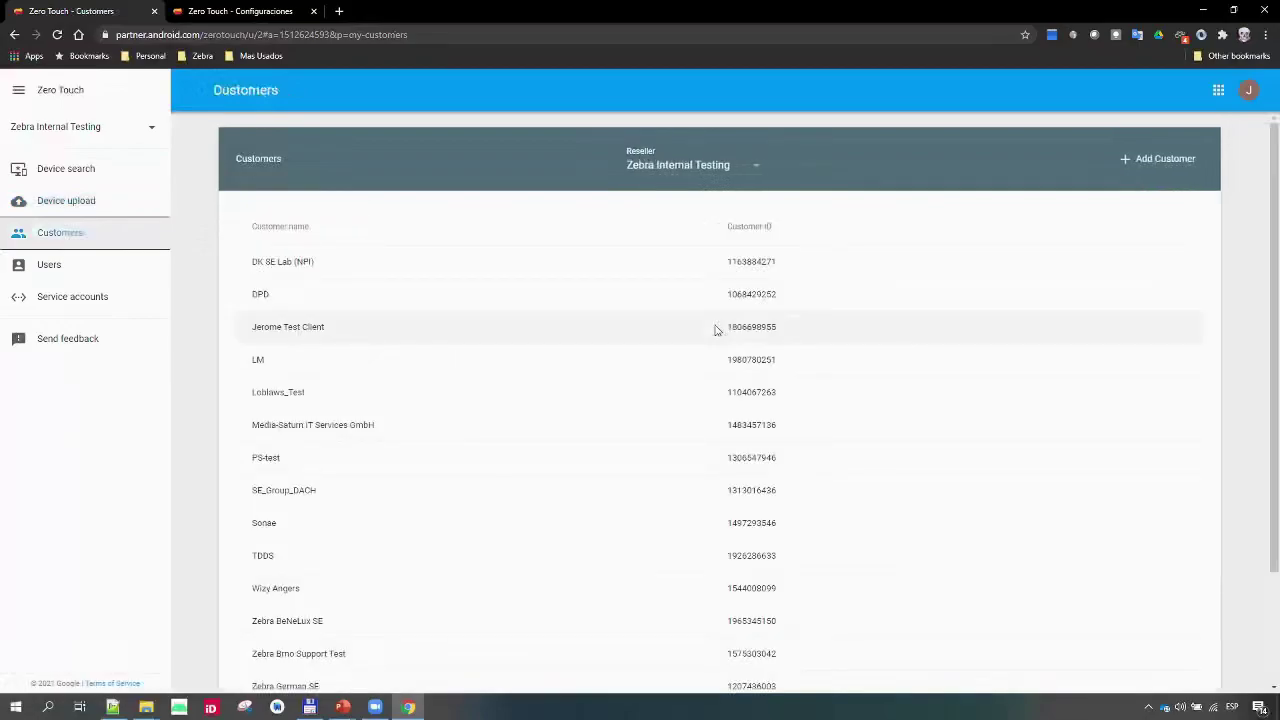
scroll(712, 340, "down", 3)
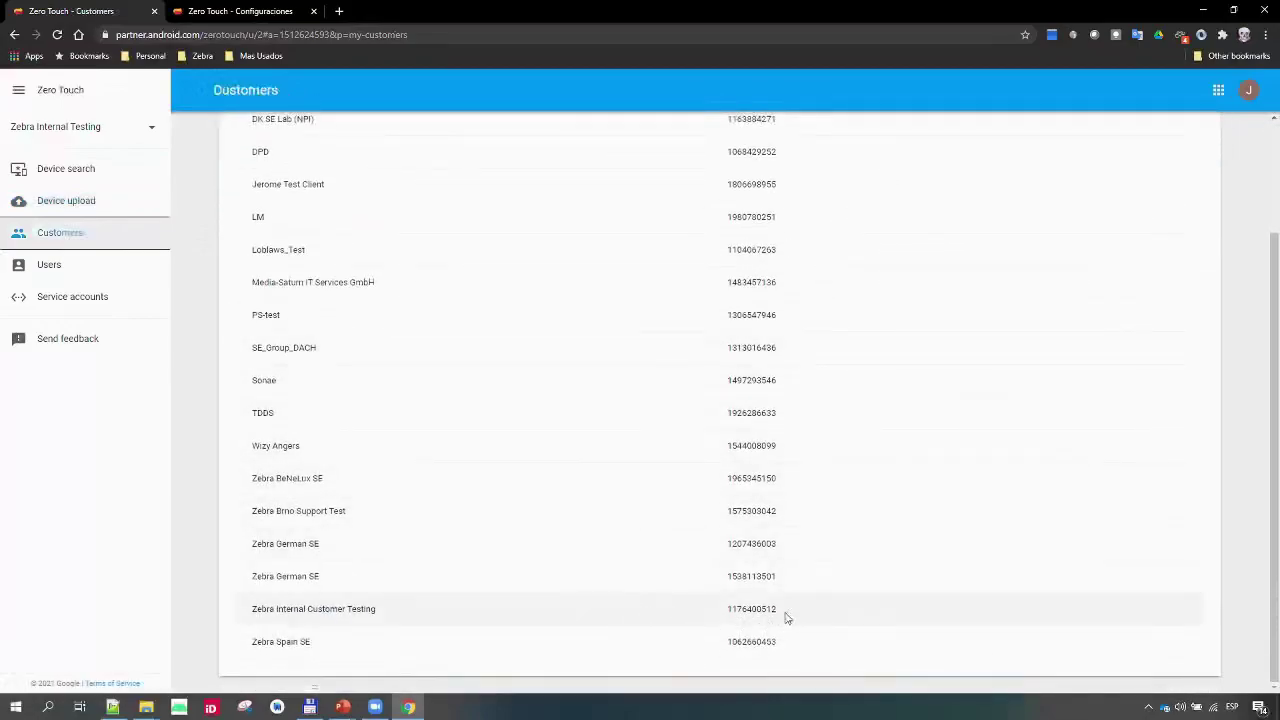
- Recheck the Zebra Internal Customer Testing customer ID against the owner value in 02_Ejemplo_Webinars_TC21.csv, and close Notepad++
left_click_drag(786, 614, 730, 614)
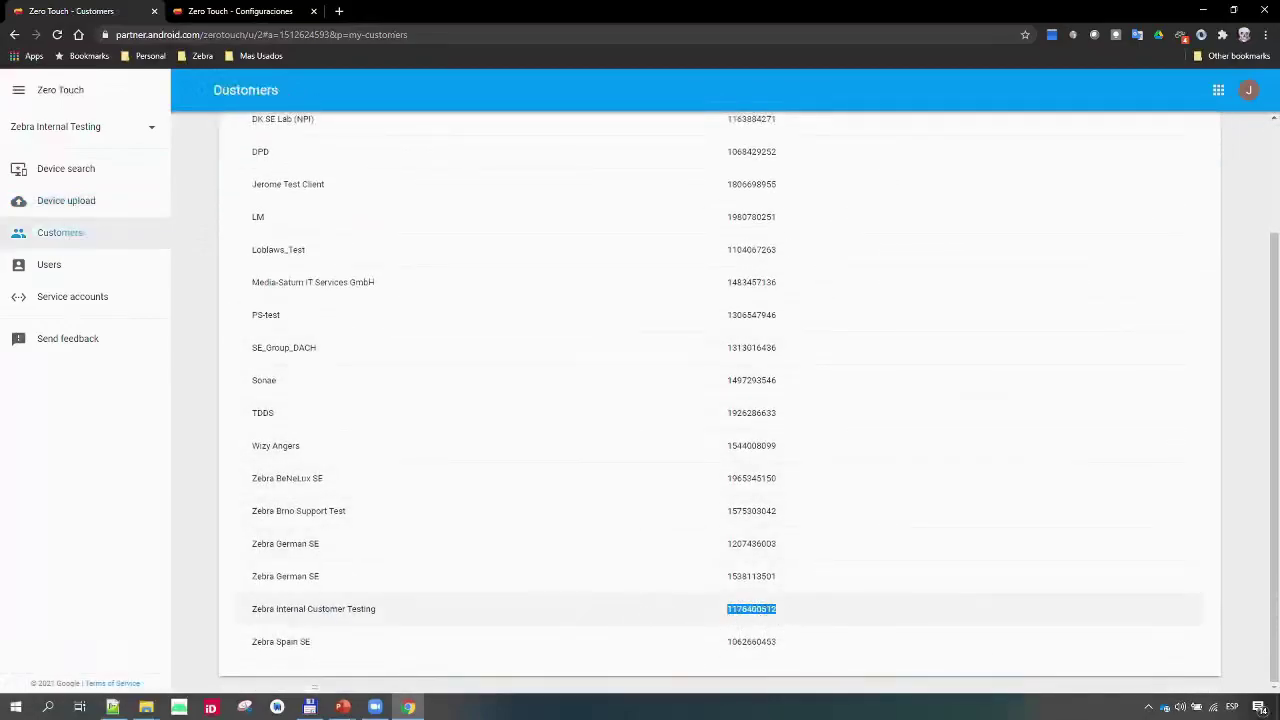
key("alt+Tab")
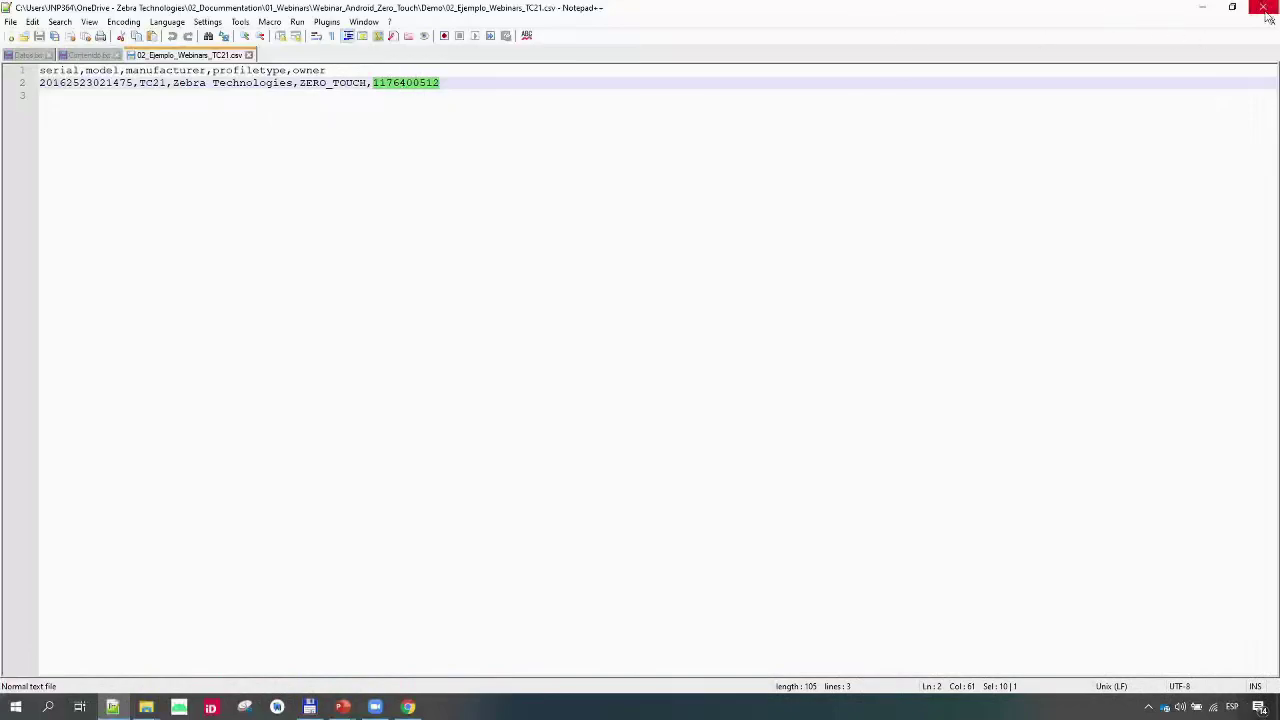
left_click(1265, 12)
- Upload 02_Ejemplo_Webinars_TC21.csv on the reseller portal's Device upload page to claim the device
scroll(450, 350, "up", 3)
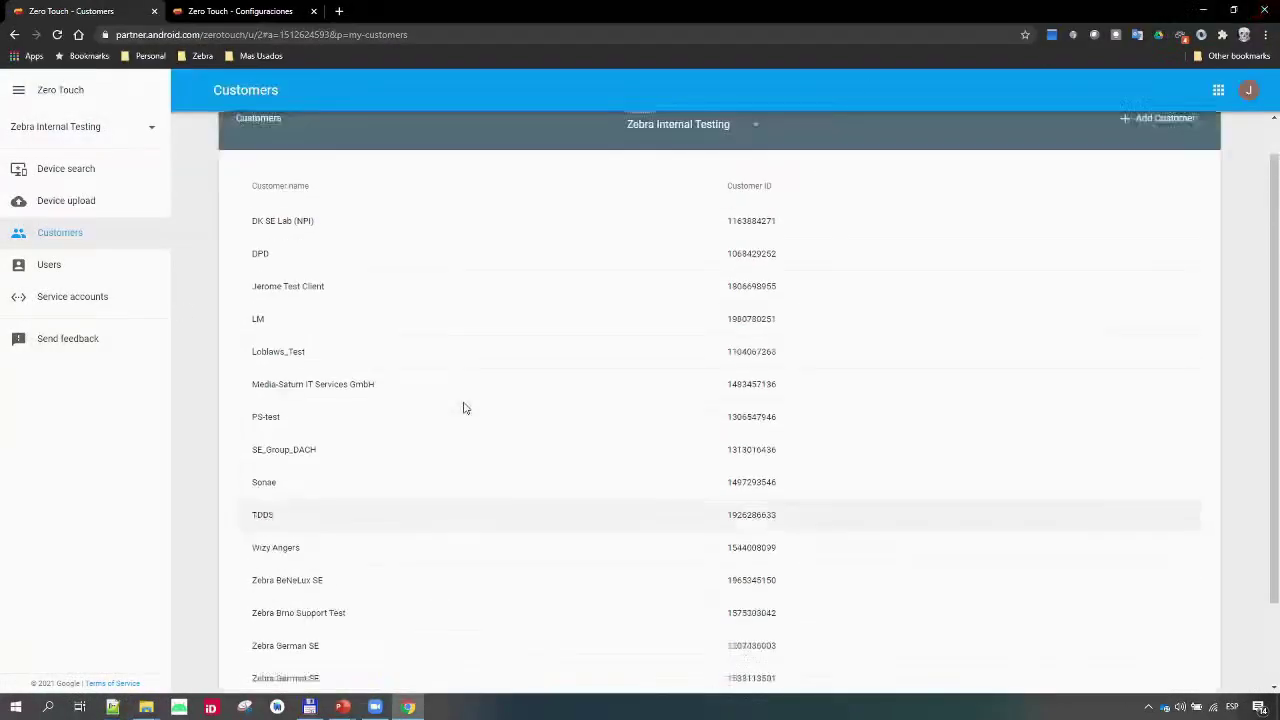
left_click(68, 205)
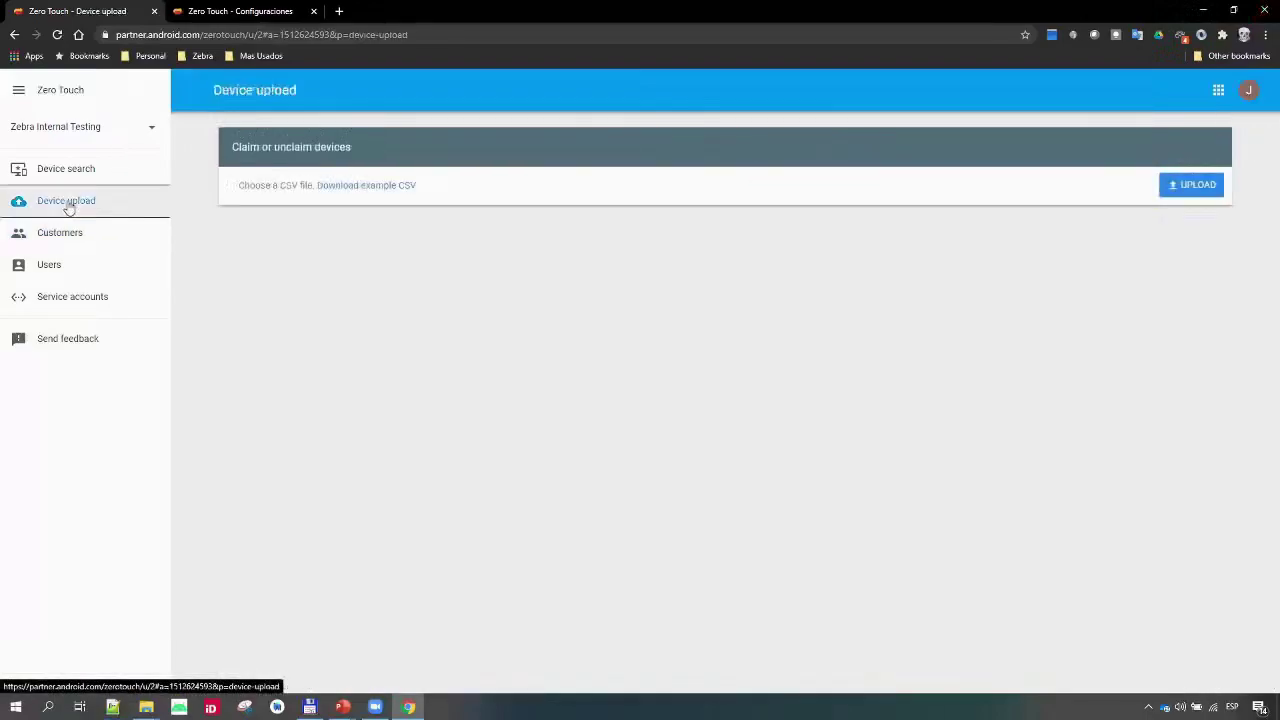
left_click(1190, 186)
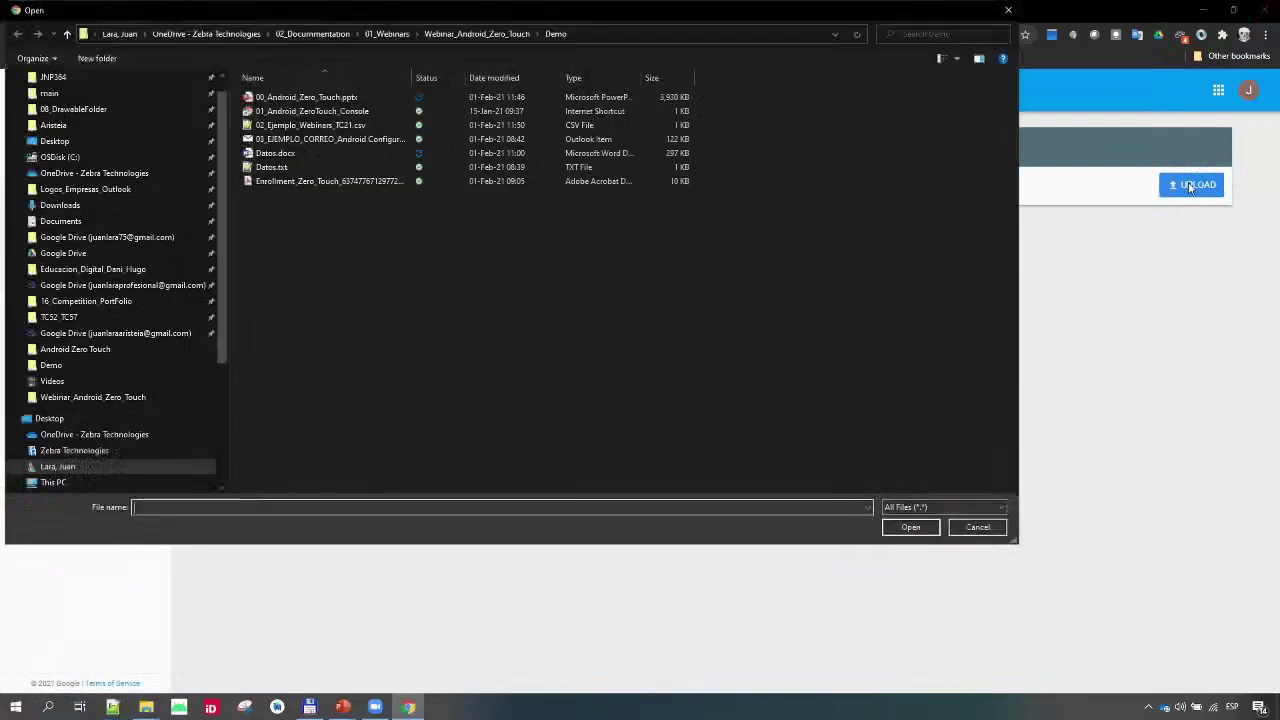
left_click(320, 128)
left_click(910, 527)
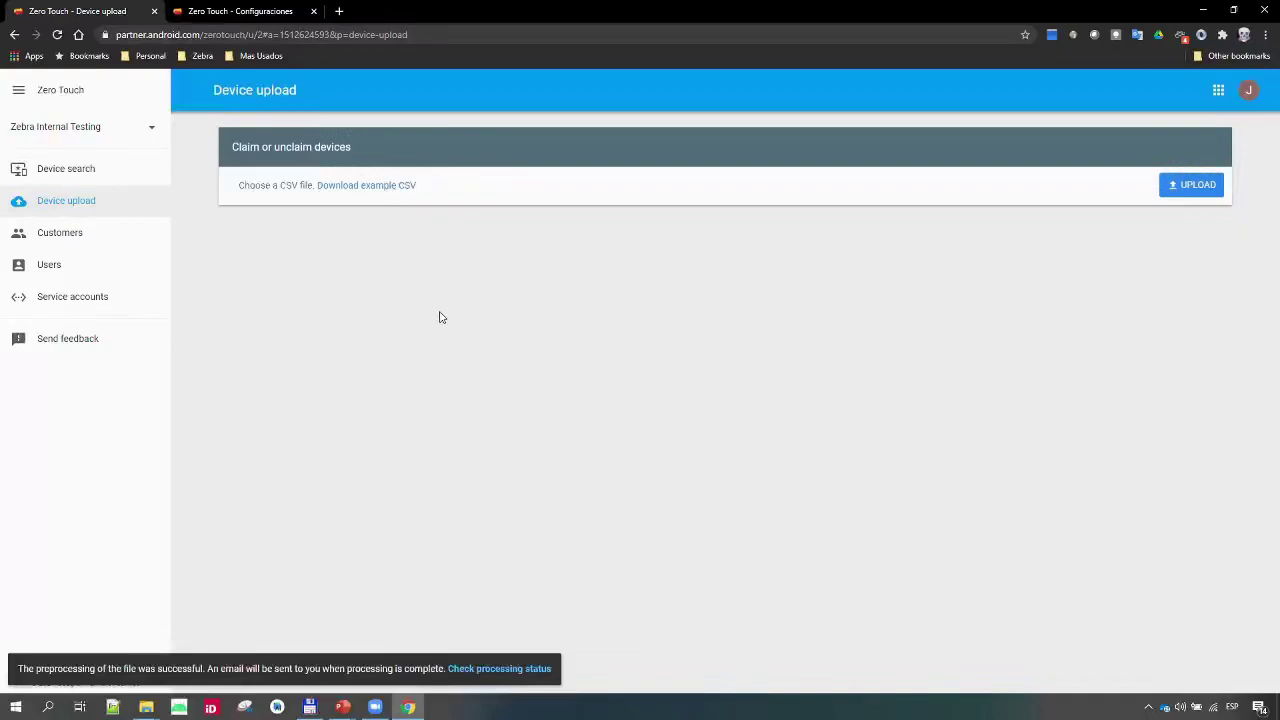
- Open the 03_EJEMPLO_CORREO message from Total Commander, review its processed and rejected record summary, and minimize it
left_click(318, 710)
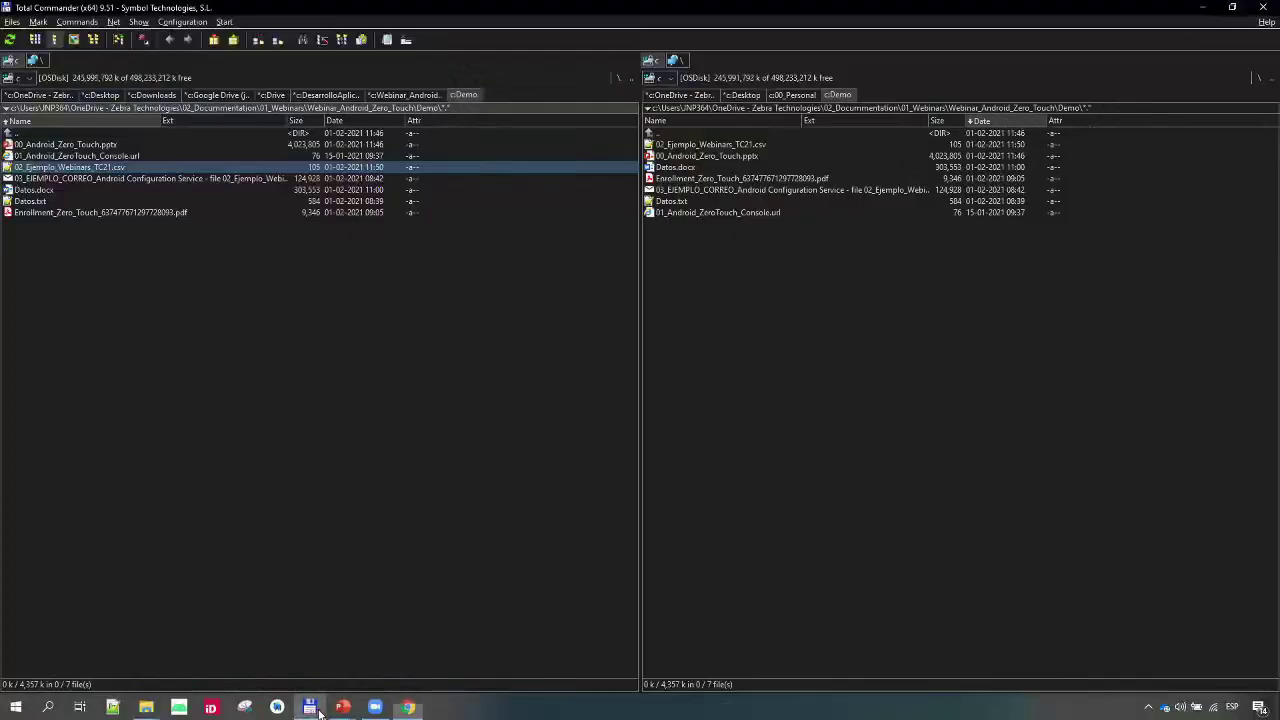
left_click(95, 179)
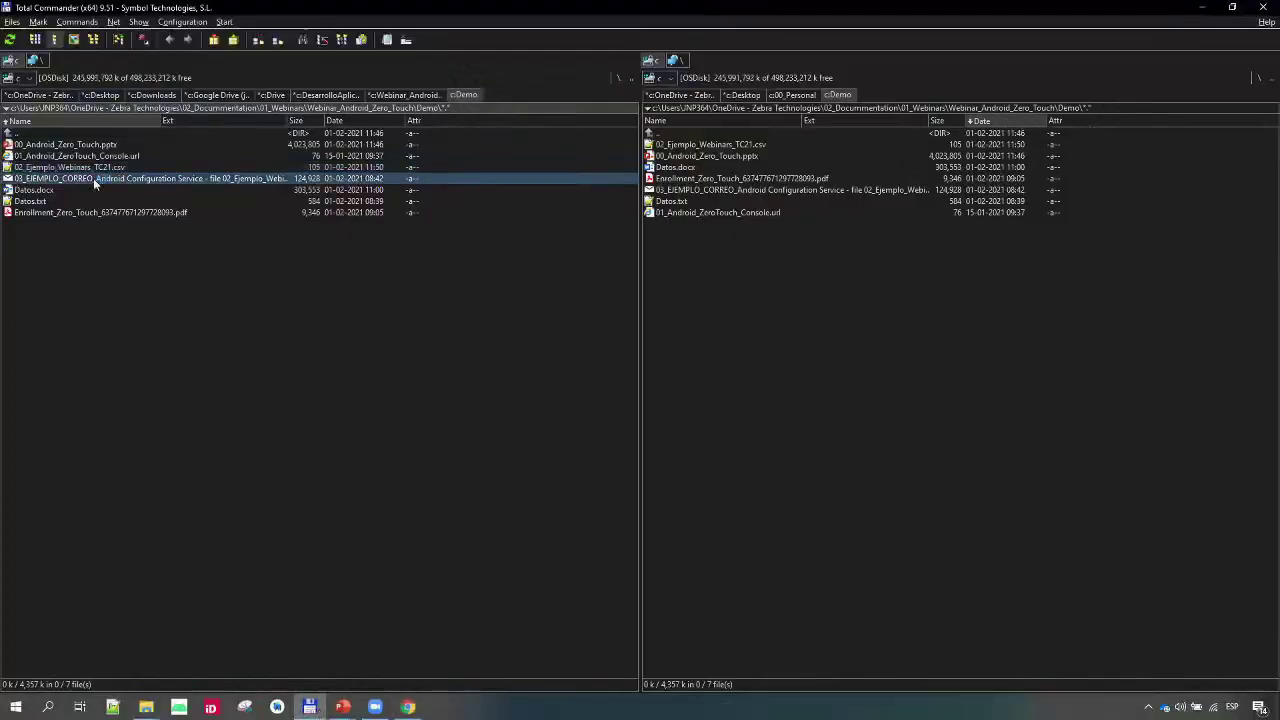
double_click(93, 178)
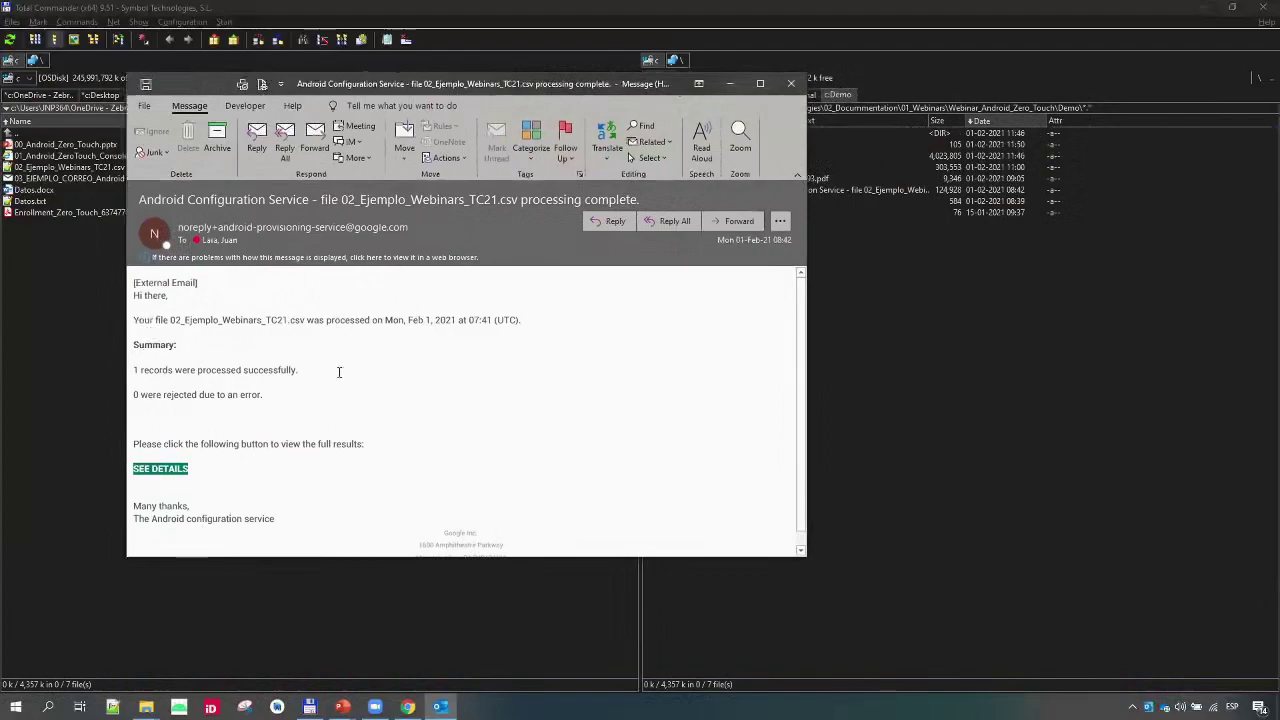
left_click_drag(337, 371, 133, 370)
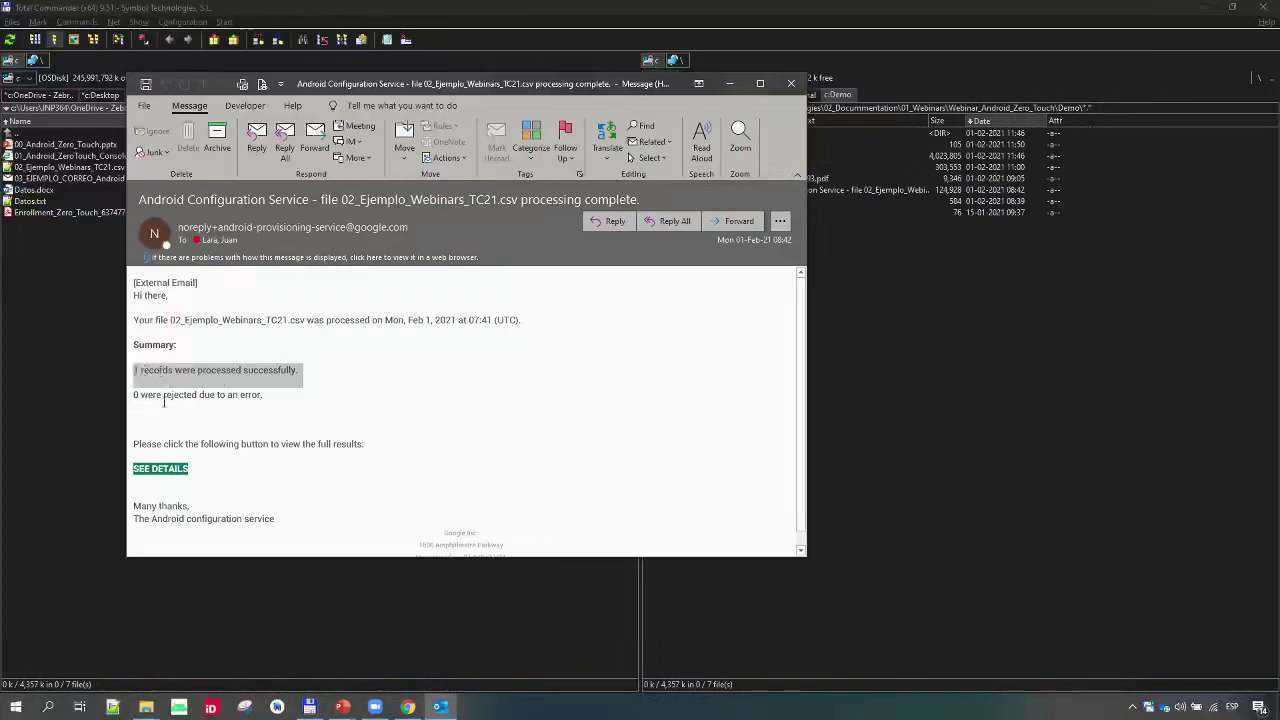
left_click_drag(263, 395, 184, 407)
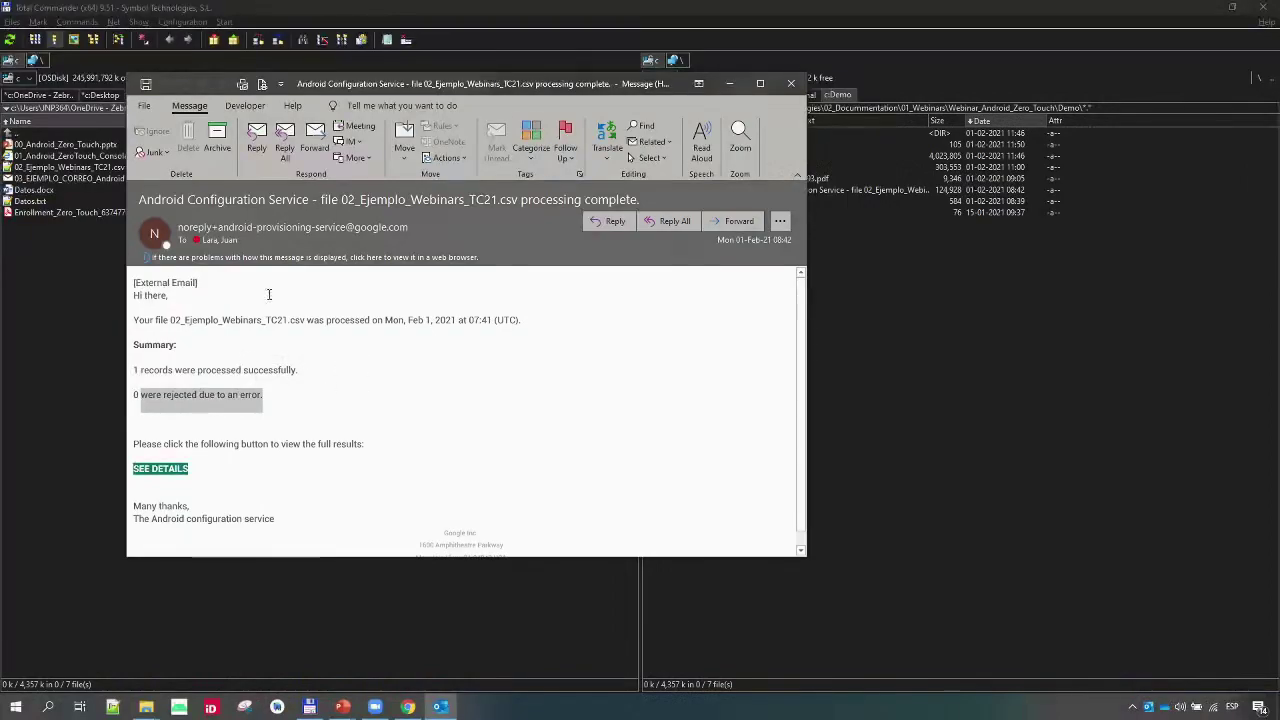
left_click(730, 84)
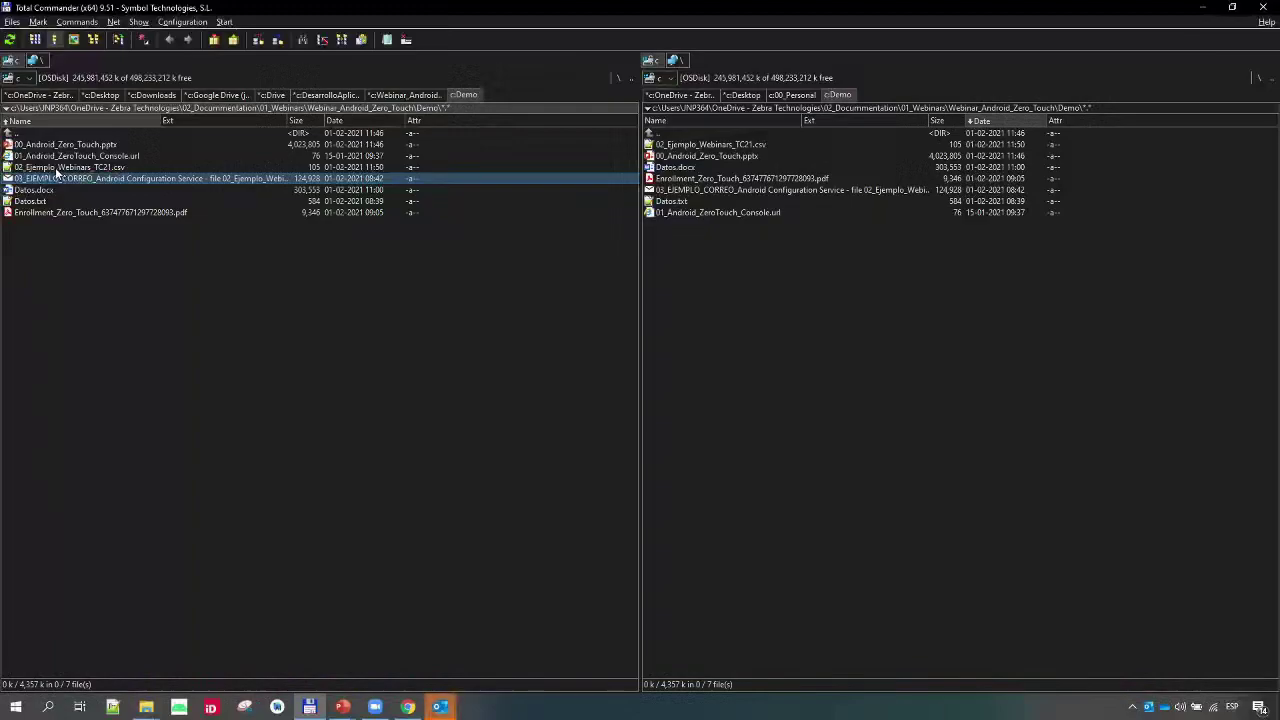
- Open 02_Ejemplo_Webinars_TC21.csv in Notepad++, copy the device's serial number, and minimize the editor
double_click(57, 168)
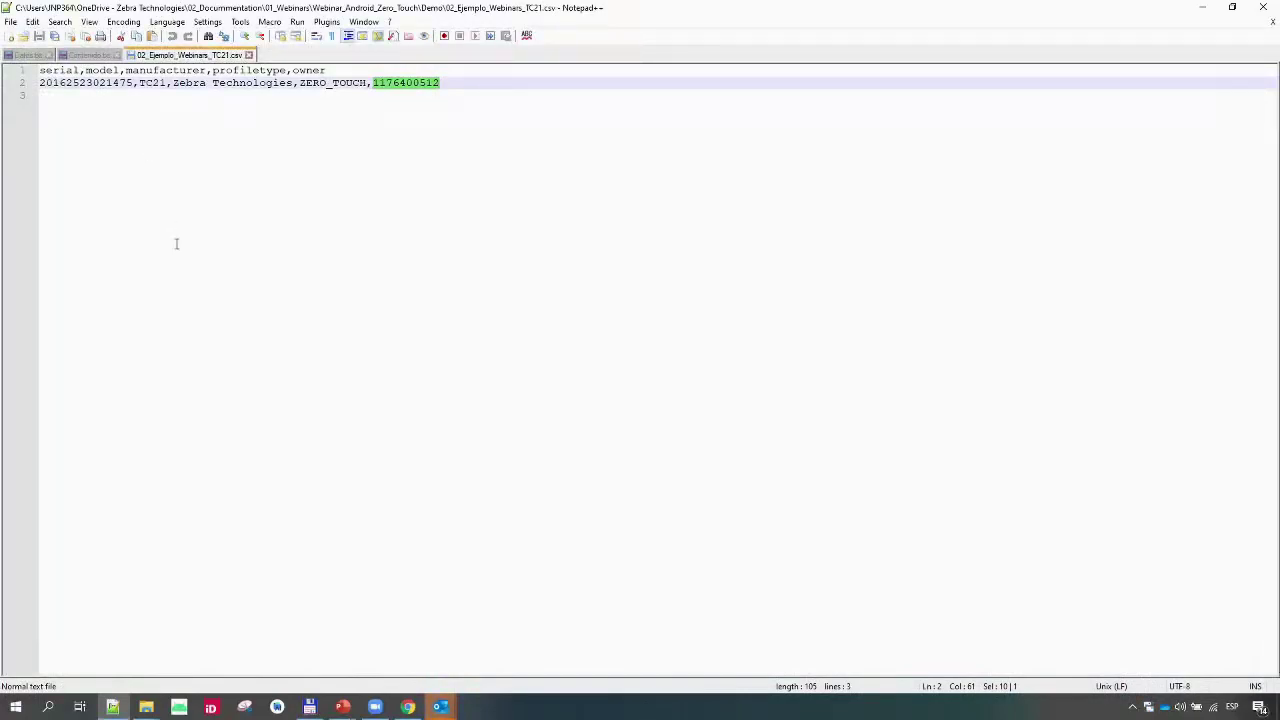
double_click(72, 84)
key("ctrl+c")
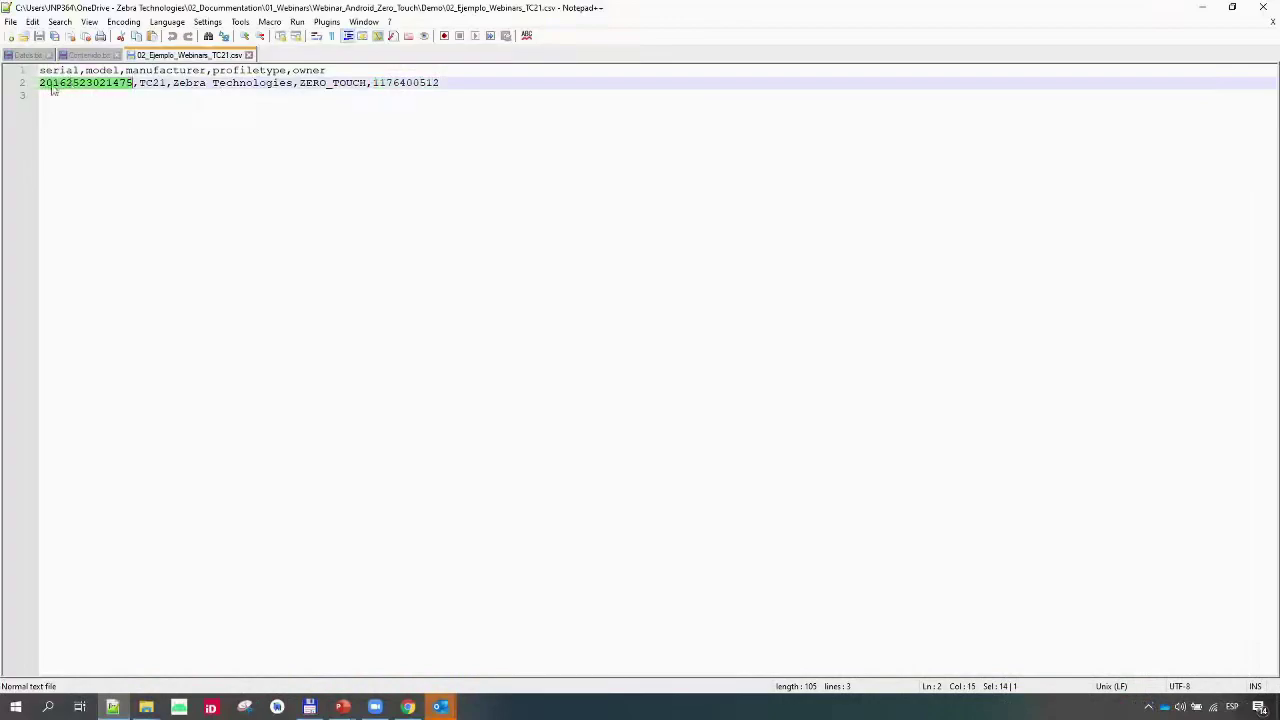
left_click(1202, 10)
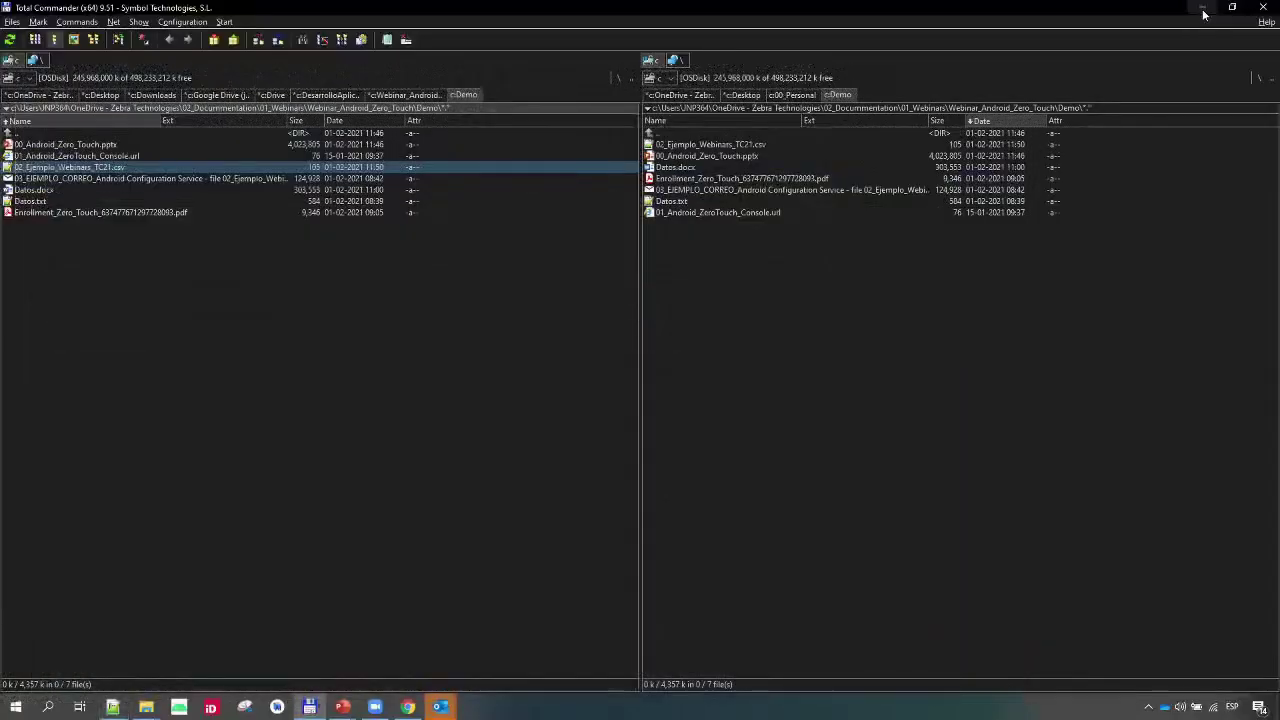
- Return to the Chrome reseller portal and search for the device with the copied value, using SERIAL_NUMBER as the search criteria
left_click(1203, 12)
left_click(1264, 183)
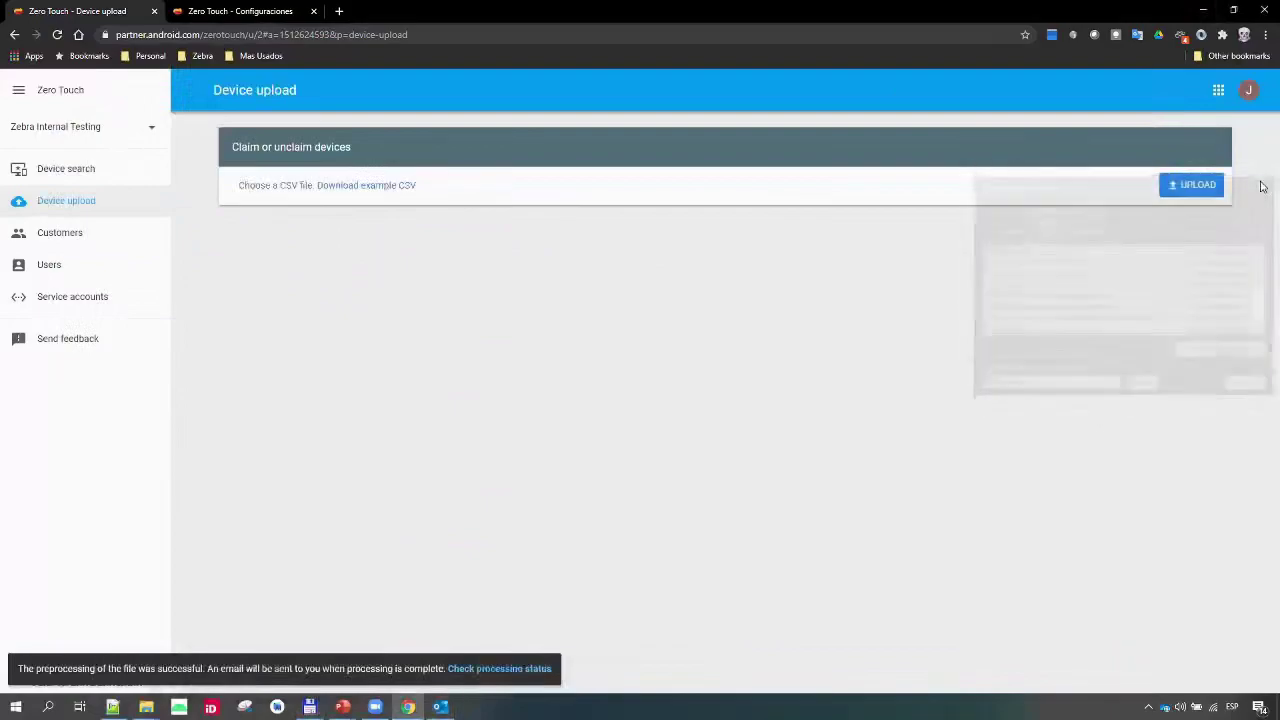
left_click(77, 178)
left_click(290, 211)
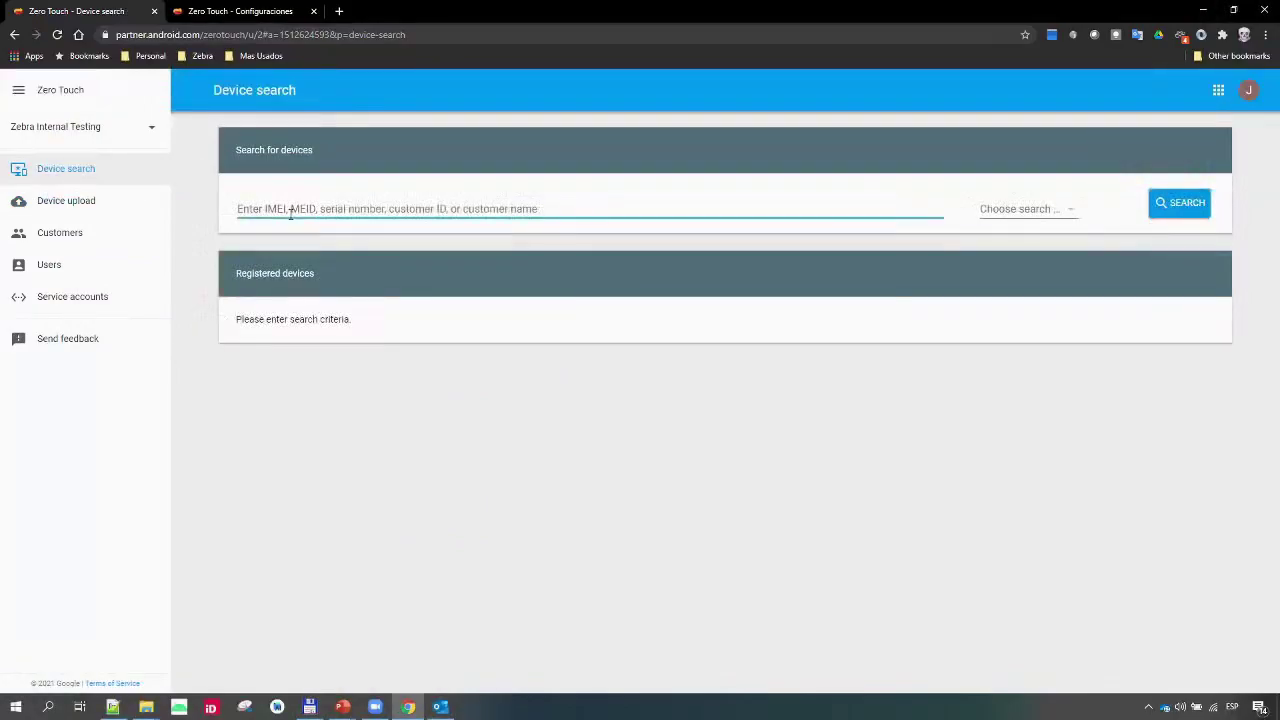
key("ctrl+v")
left_click(1013, 209)
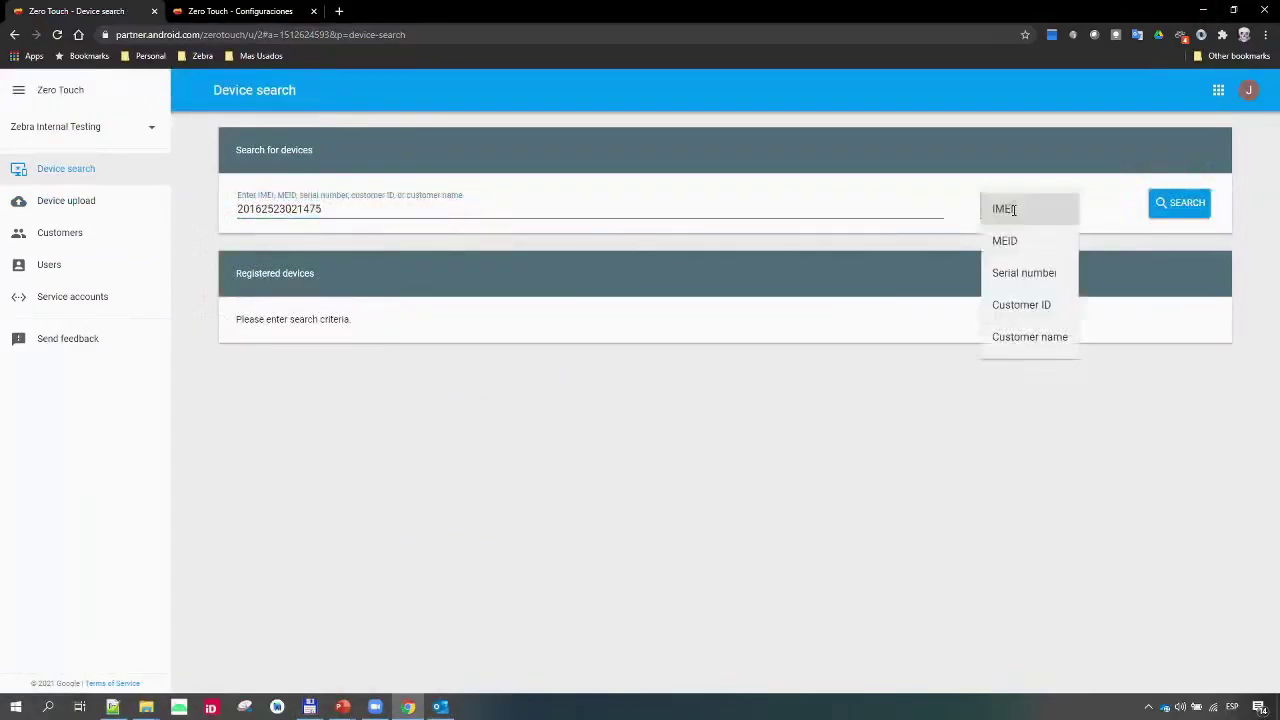
left_click(1028, 272)
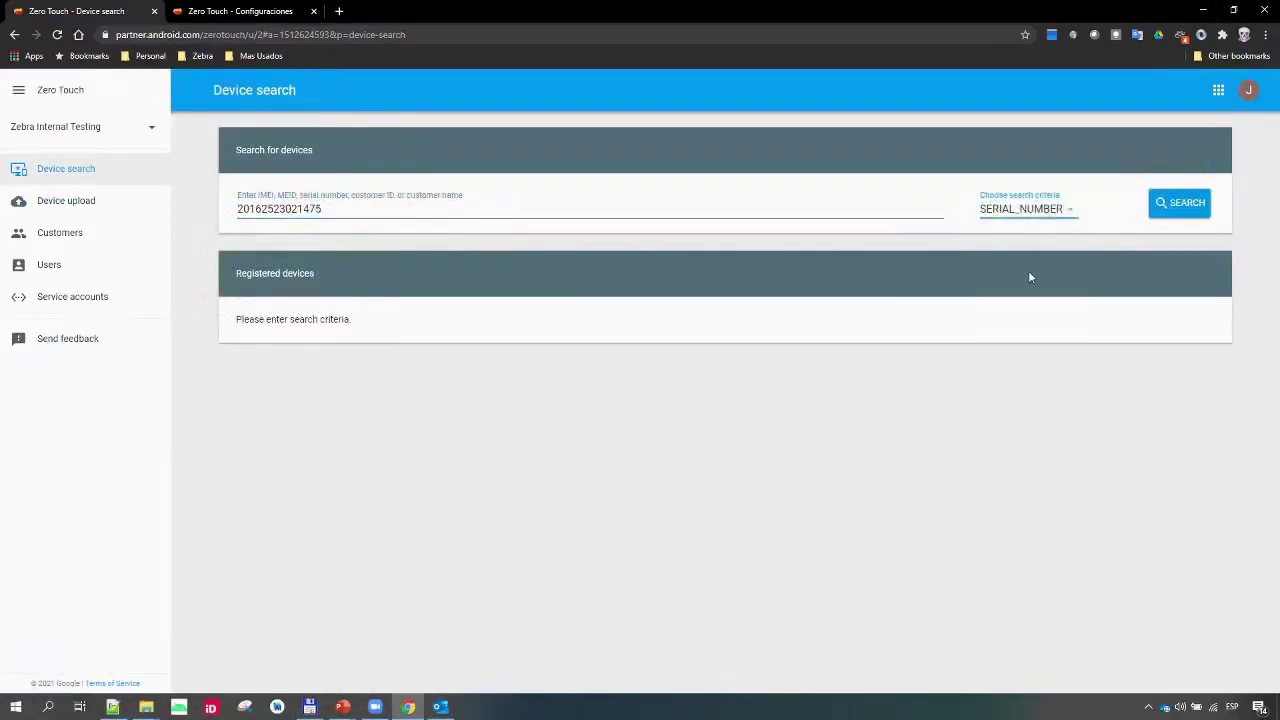
left_click(1172, 204)
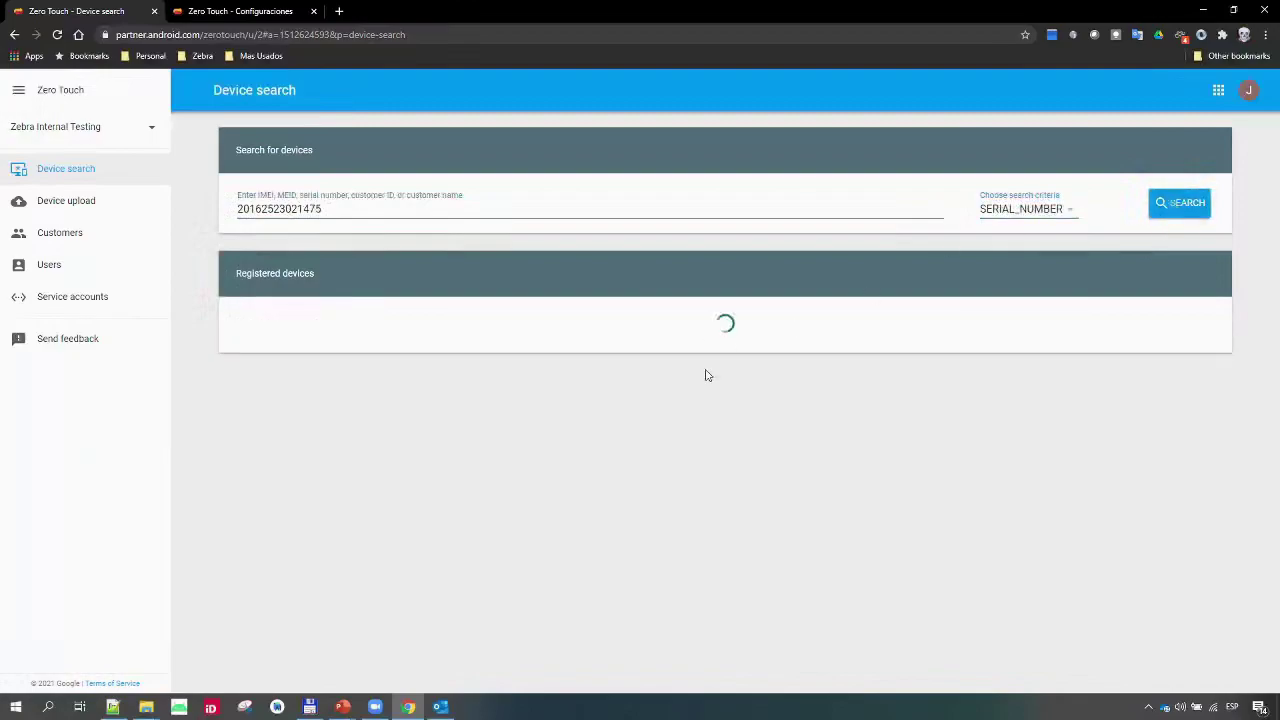
- Close the Outlook message and check the customer name assigned to the registered device in the search results
right_click(440, 707)
left_click(410, 685)
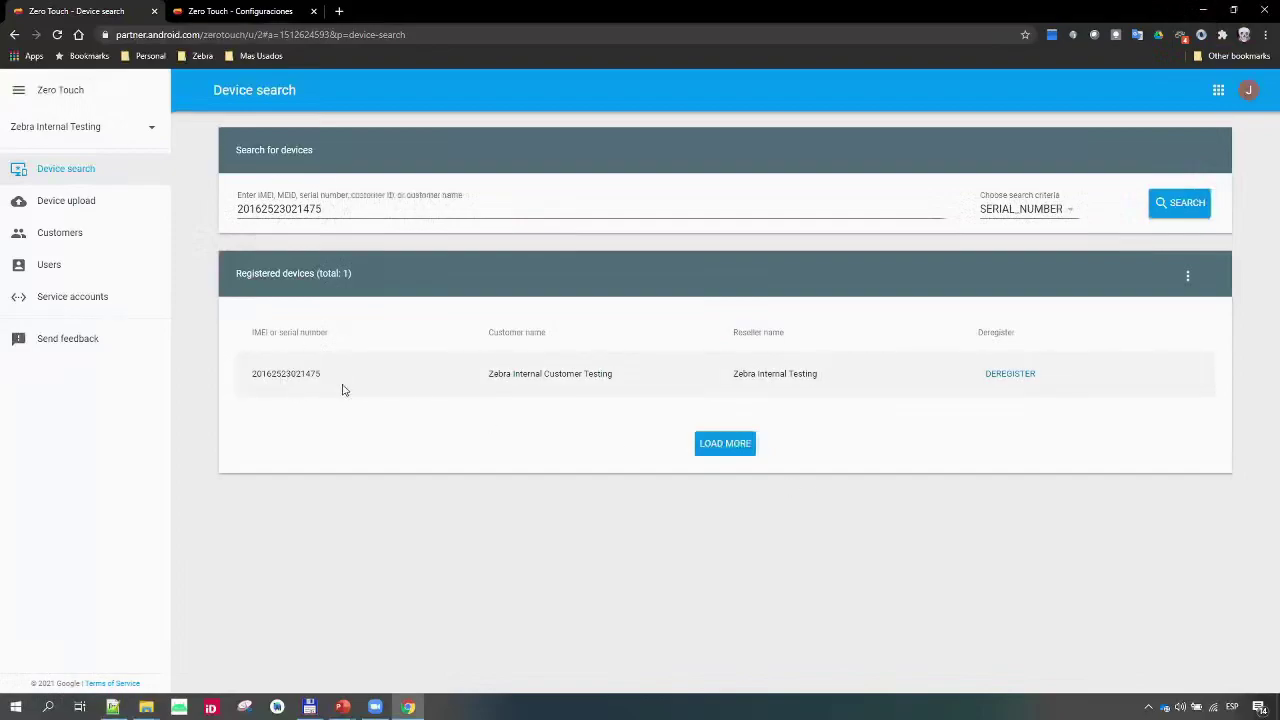
left_click_drag(489, 378, 612, 380)
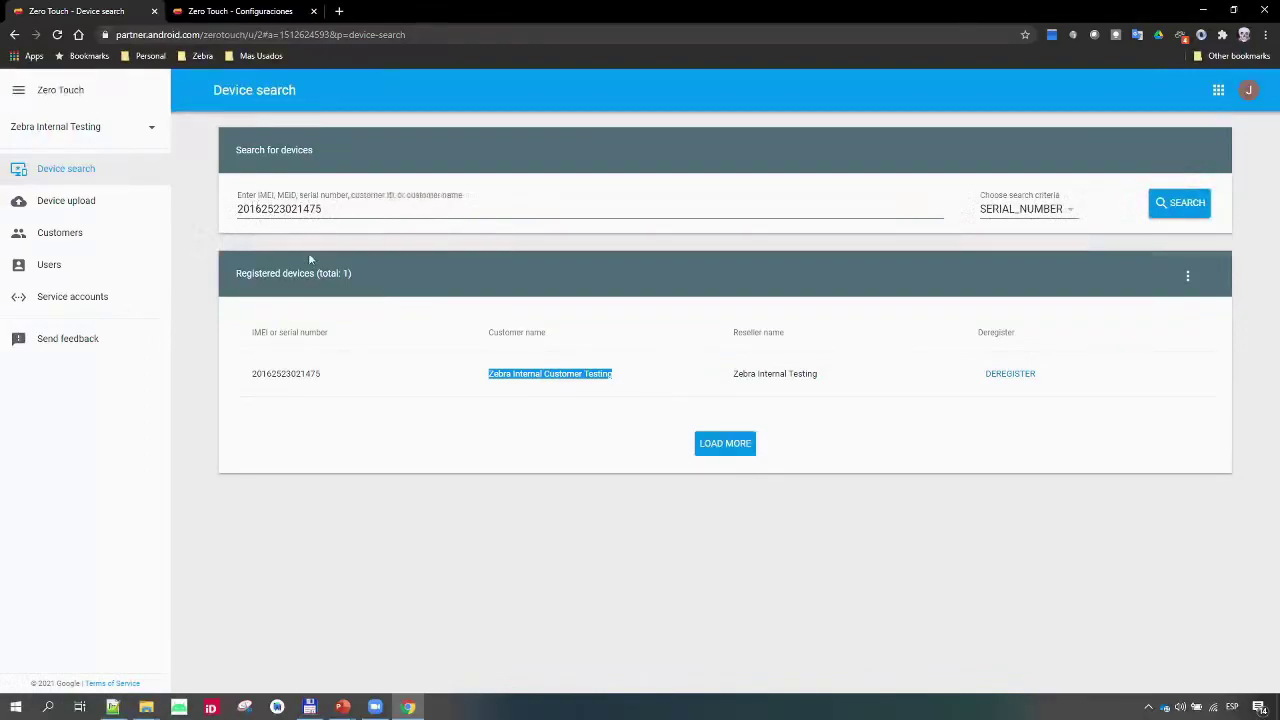
- Switch to the customer portal's browser tab and review its Configuraciones and Dispositivos pages
left_click(240, 11)
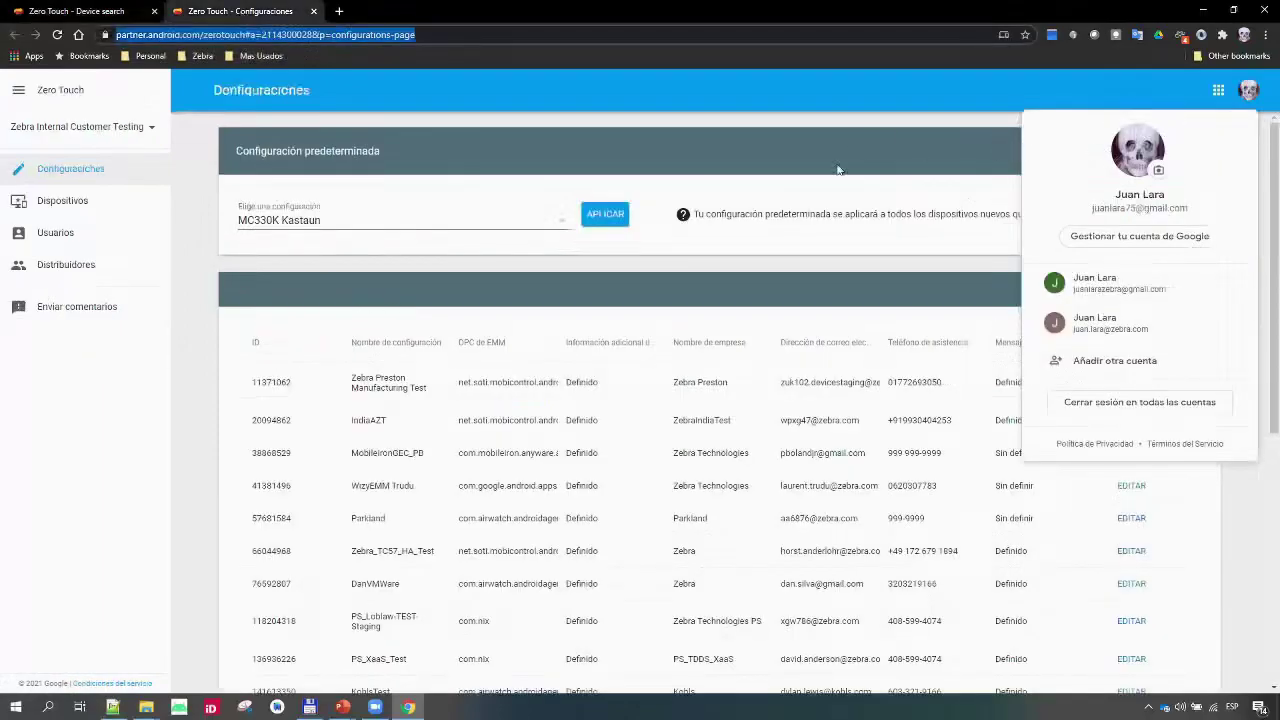
left_click(969, 96)
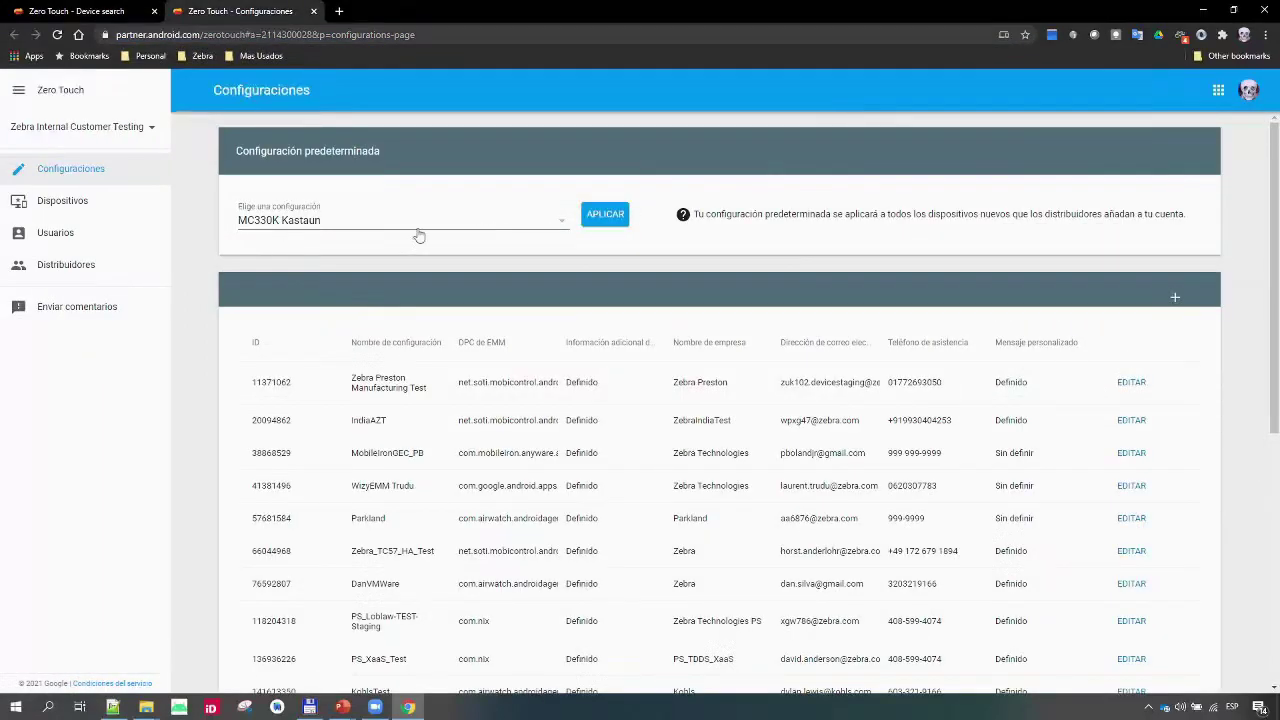
left_click(72, 203)
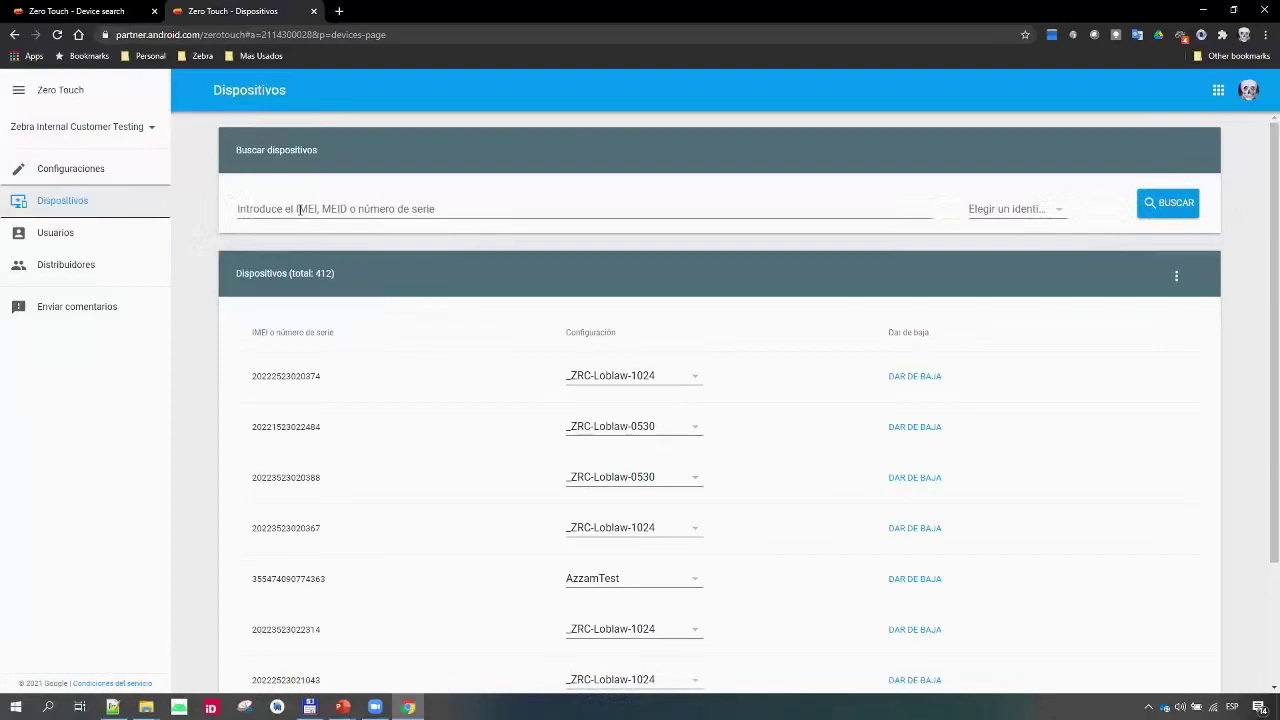
left_click(50, 172)
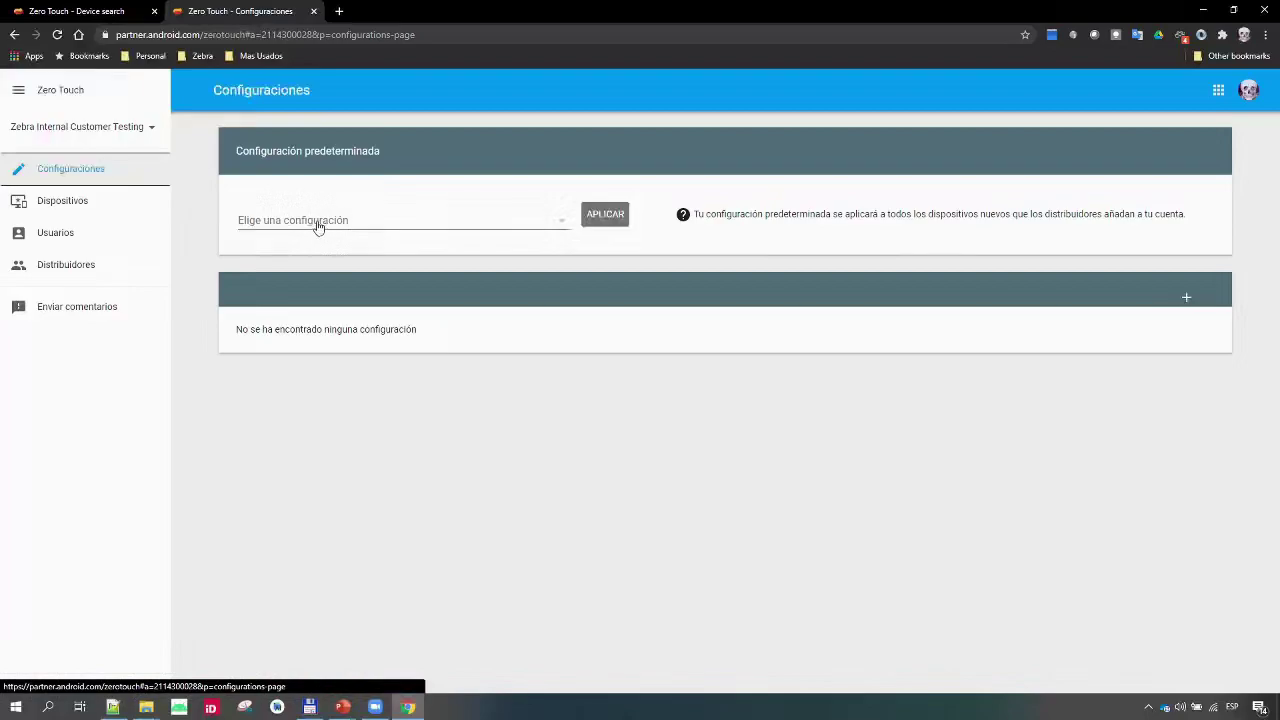
left_click(84, 178)
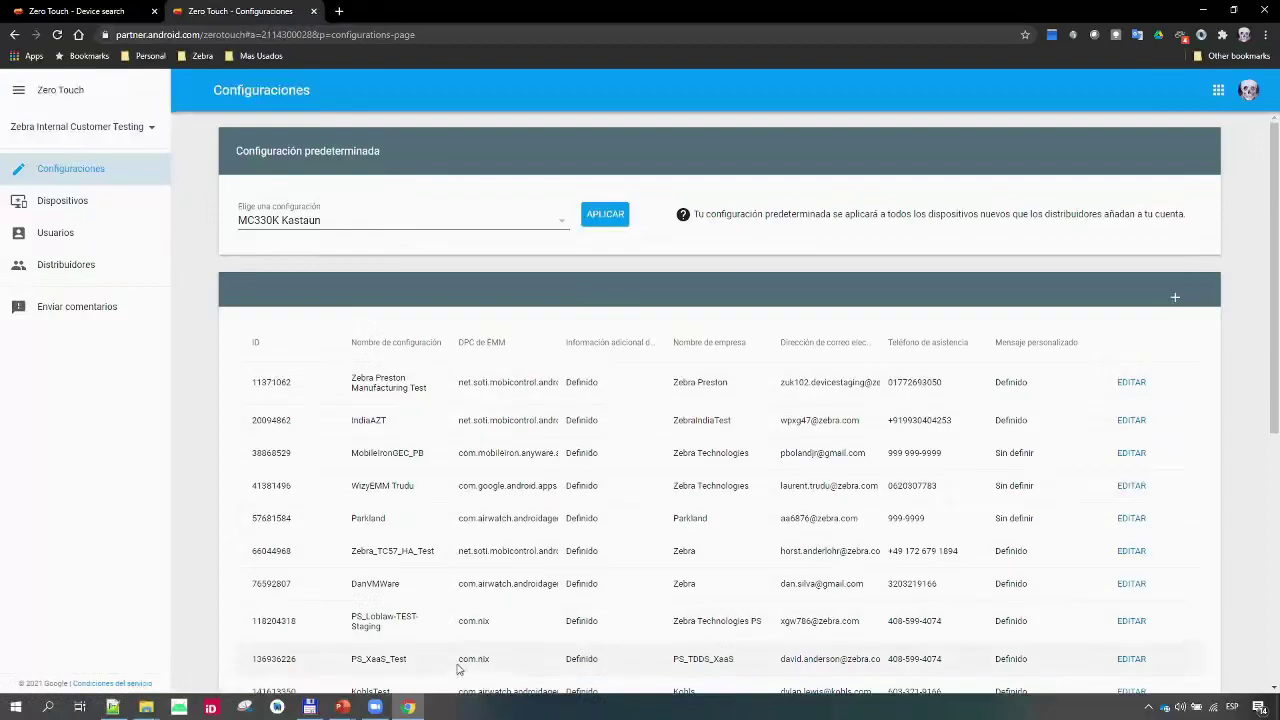
left_click(66, 205)
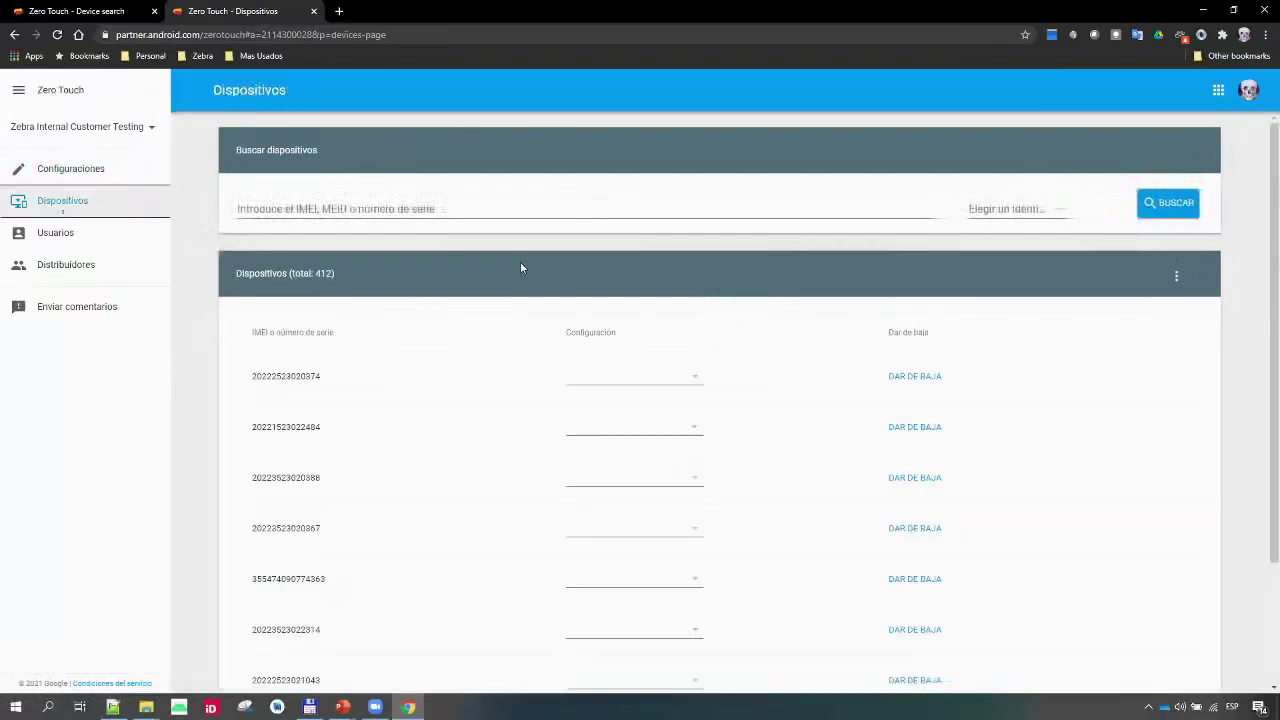
- Review the customer portal's user list, and find Zebra Internal Testing among the active resellers on the Distribuidores page
left_click(56, 234)
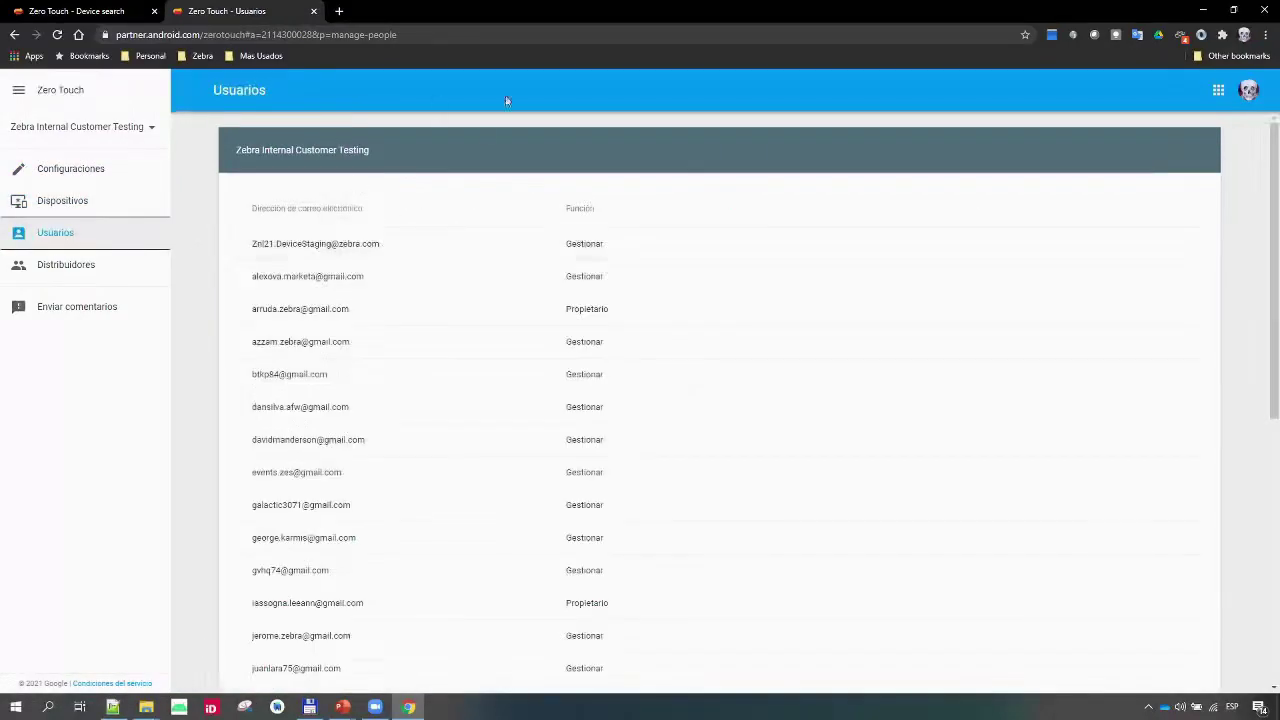
scroll(530, 439, "down", 2)
scroll(530, 439, "up", 1)
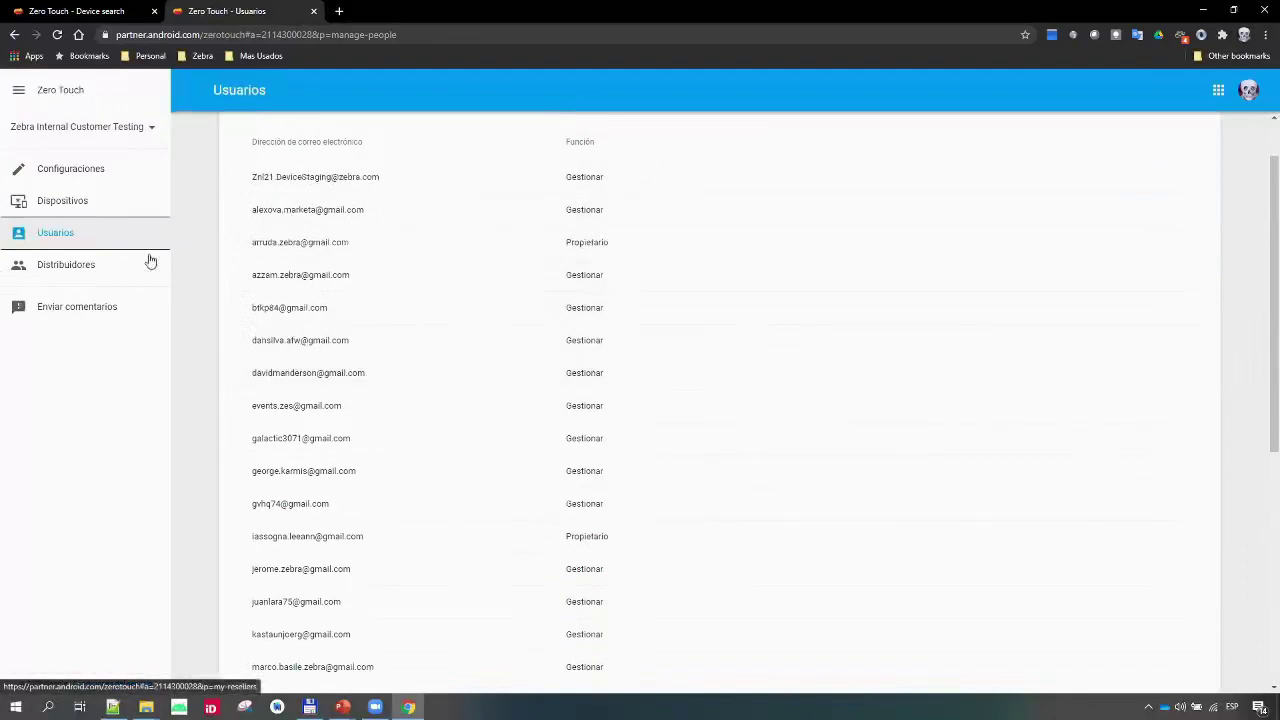
left_click(52, 272)
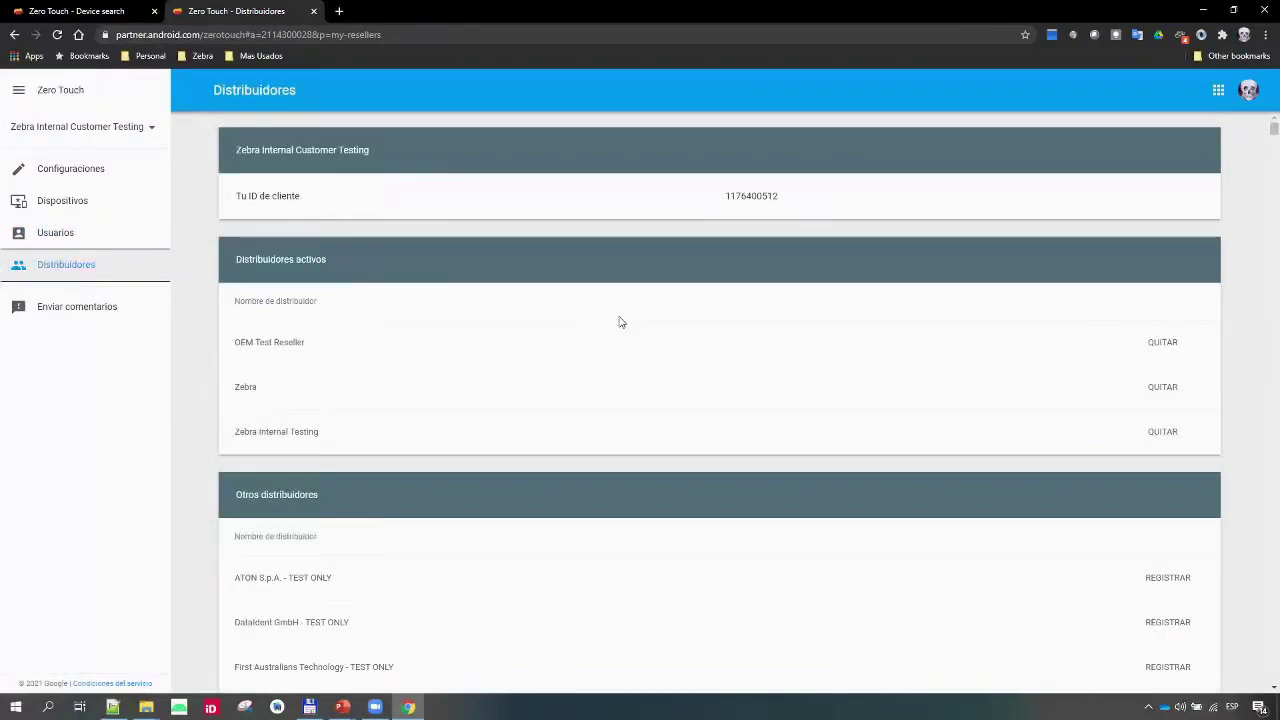
scroll(619, 322, "down", 2)
scroll(620, 320, "up", 1)
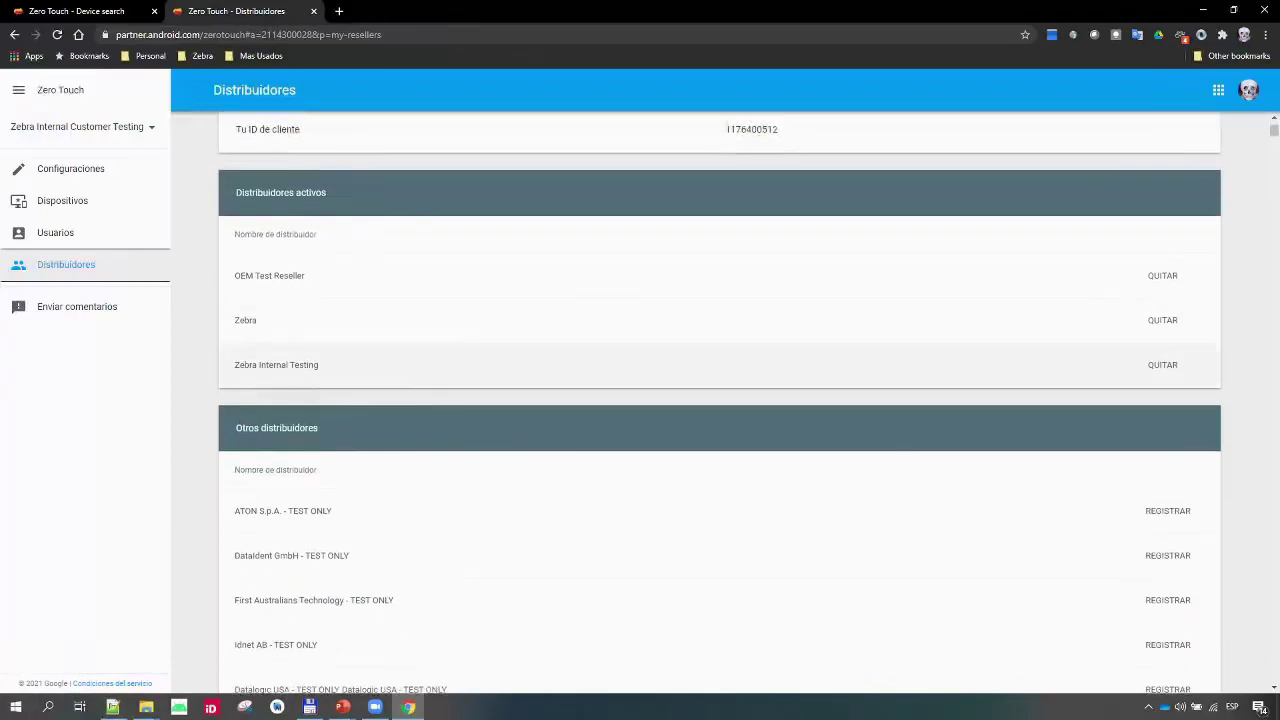
left_click_drag(335, 372, 237, 374)
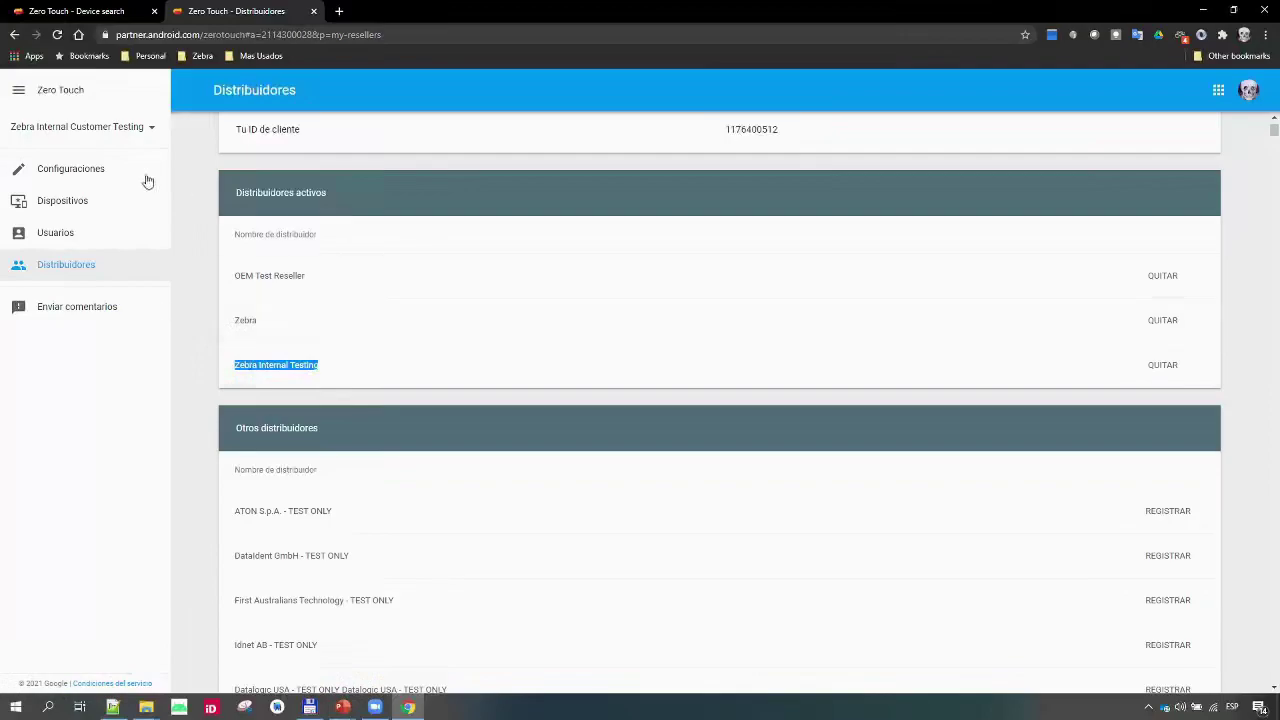
- Revisit the Configuraciones and Dispositivos pages, switch to Notepad++ to copy the TC21's serial number from the CSV, and return to Chrome
left_click(90, 172)
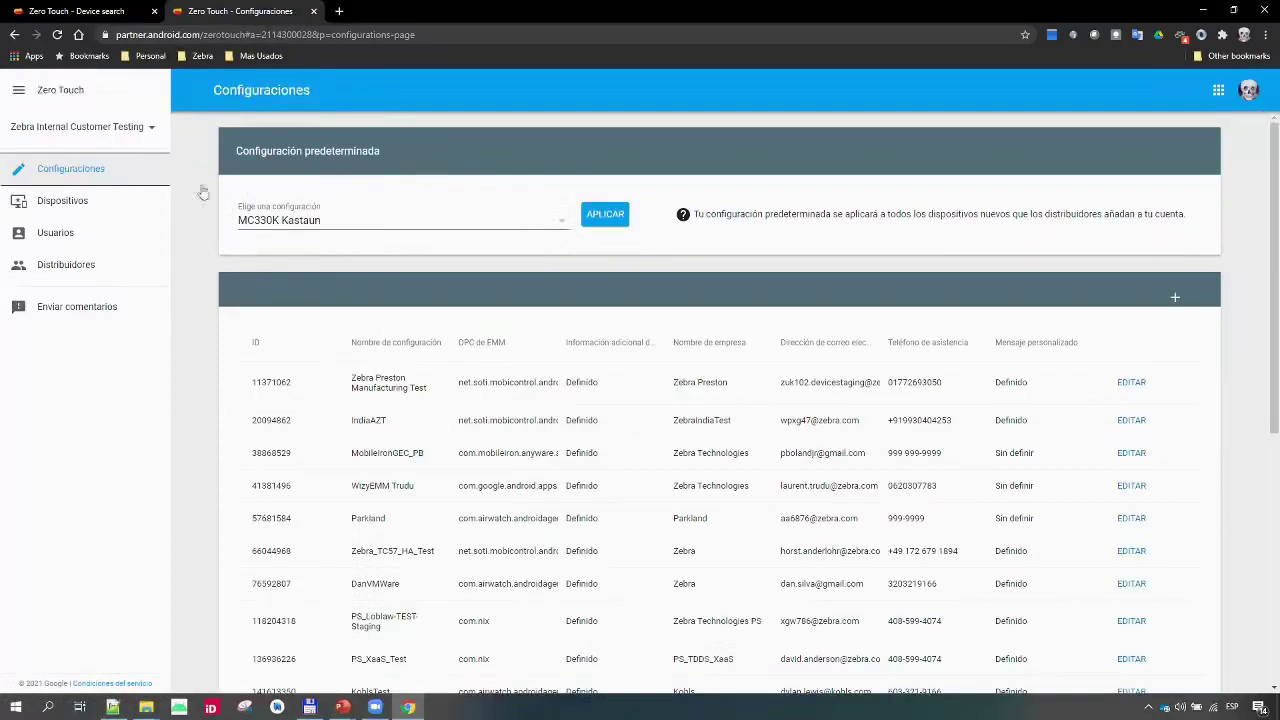
left_click(64, 203)
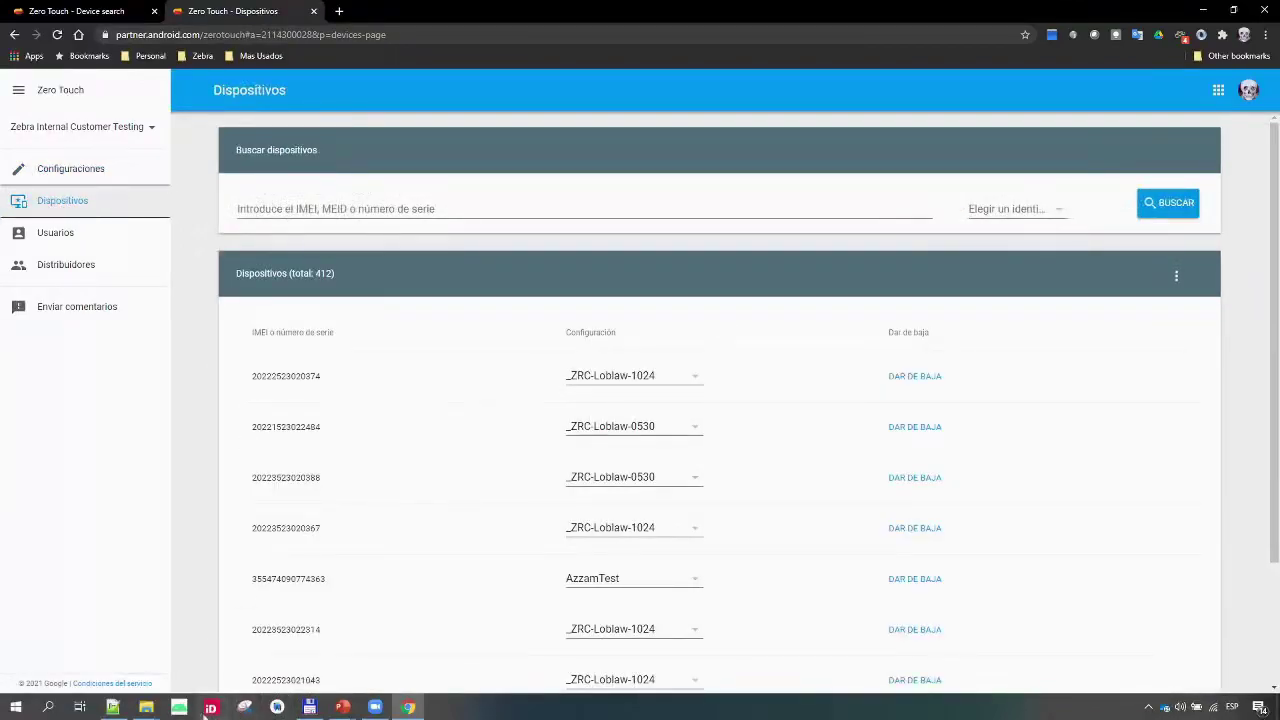
left_click(113, 707)
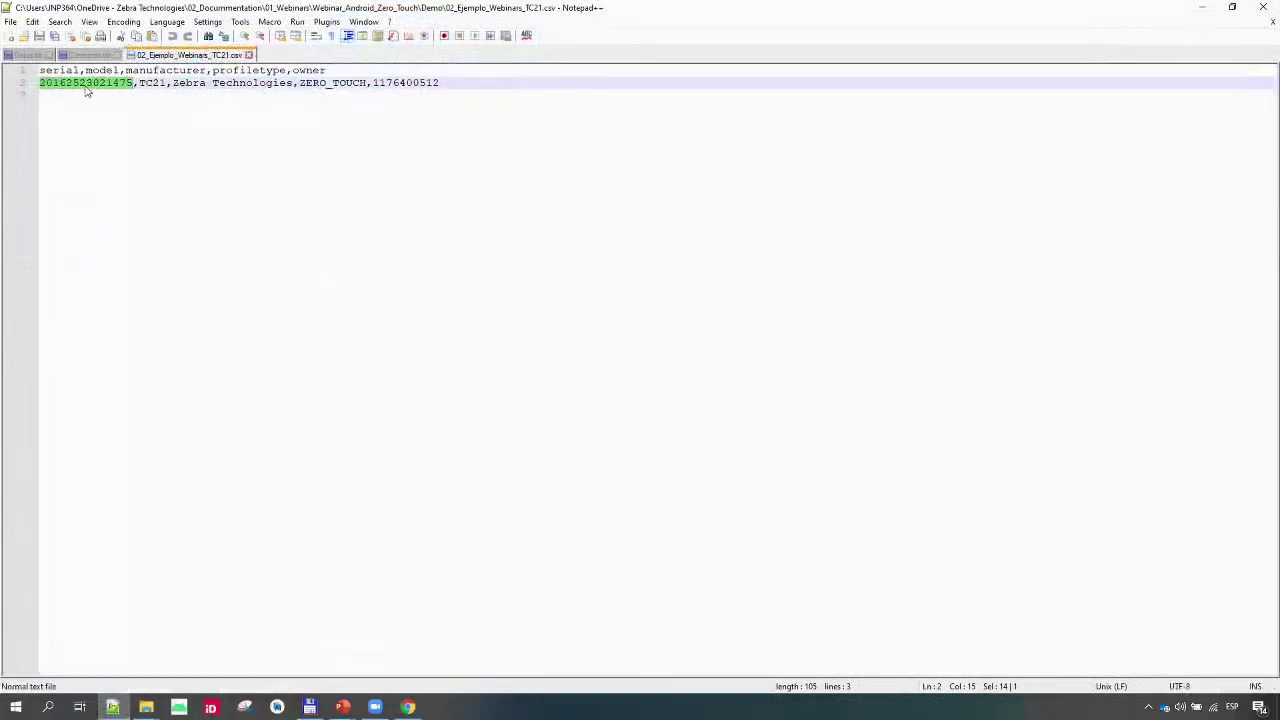
key("ctrl+c")
key("alt+Tab")
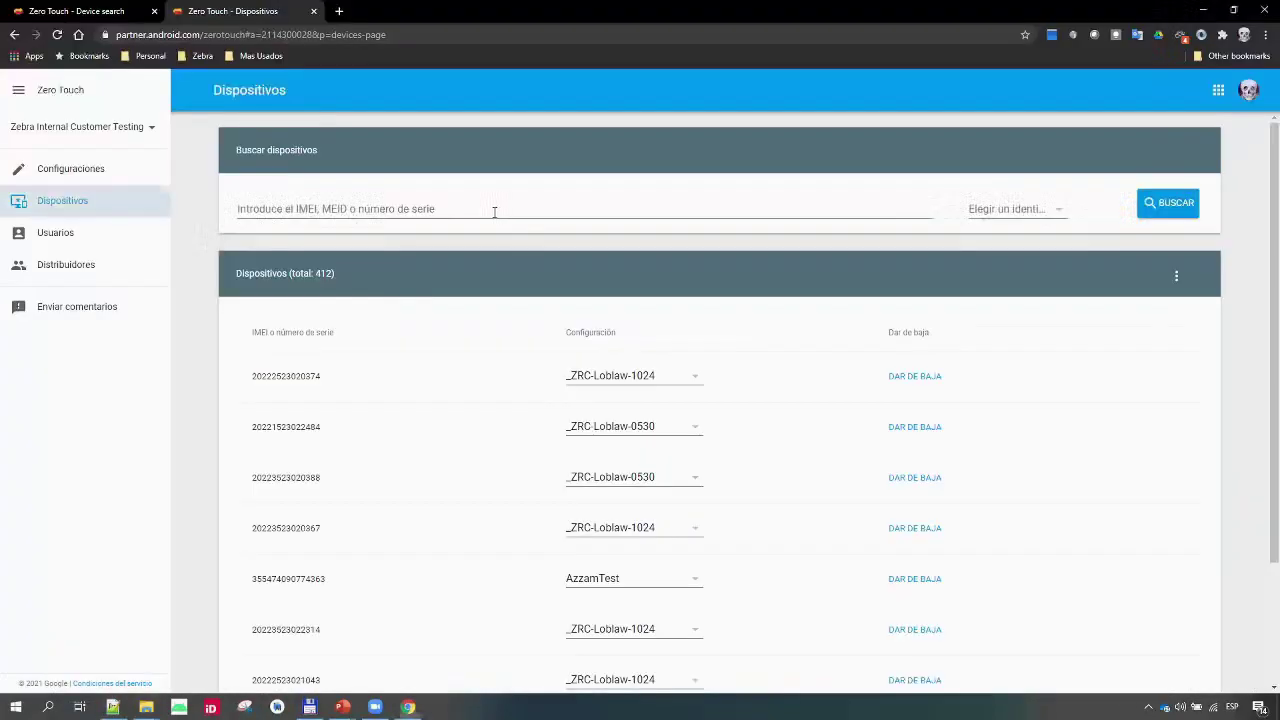
- Search the customer portal's devices for the copied serial number, using SERIAL_NUMBER as the identifier
left_click(334, 209)
key("ctrl+v")
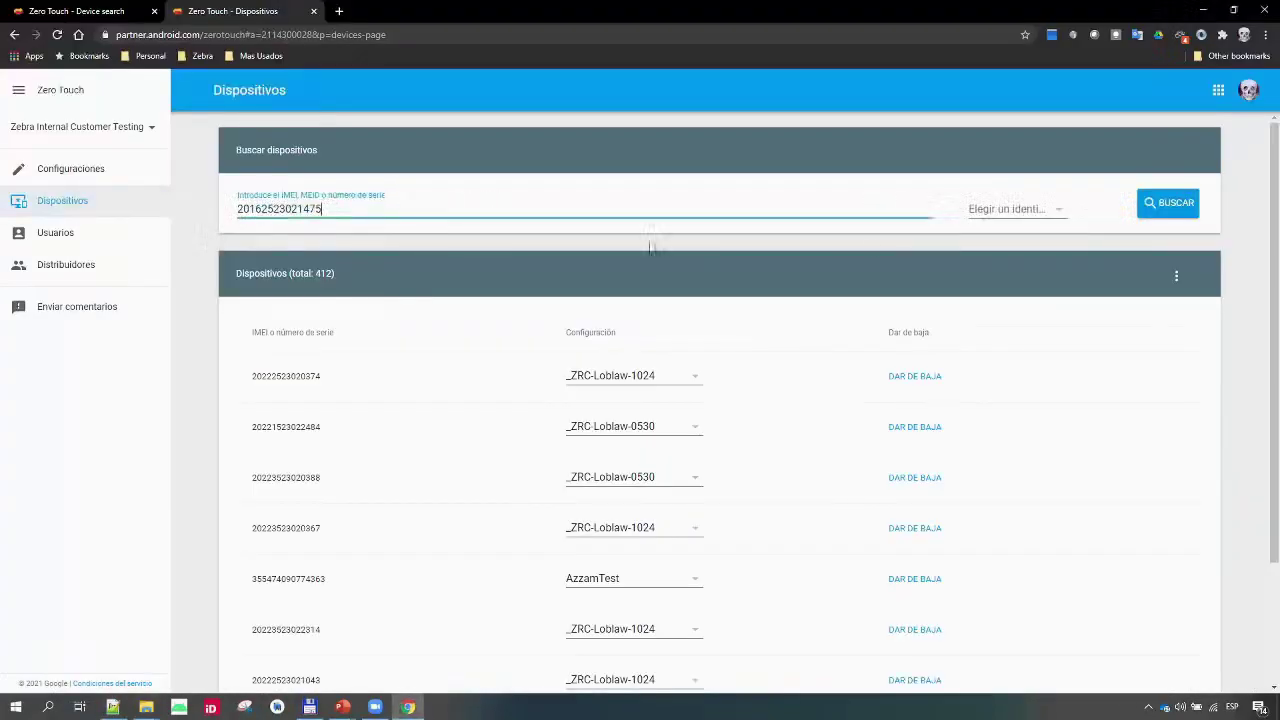
left_click(1008, 211)
left_click(1002, 274)
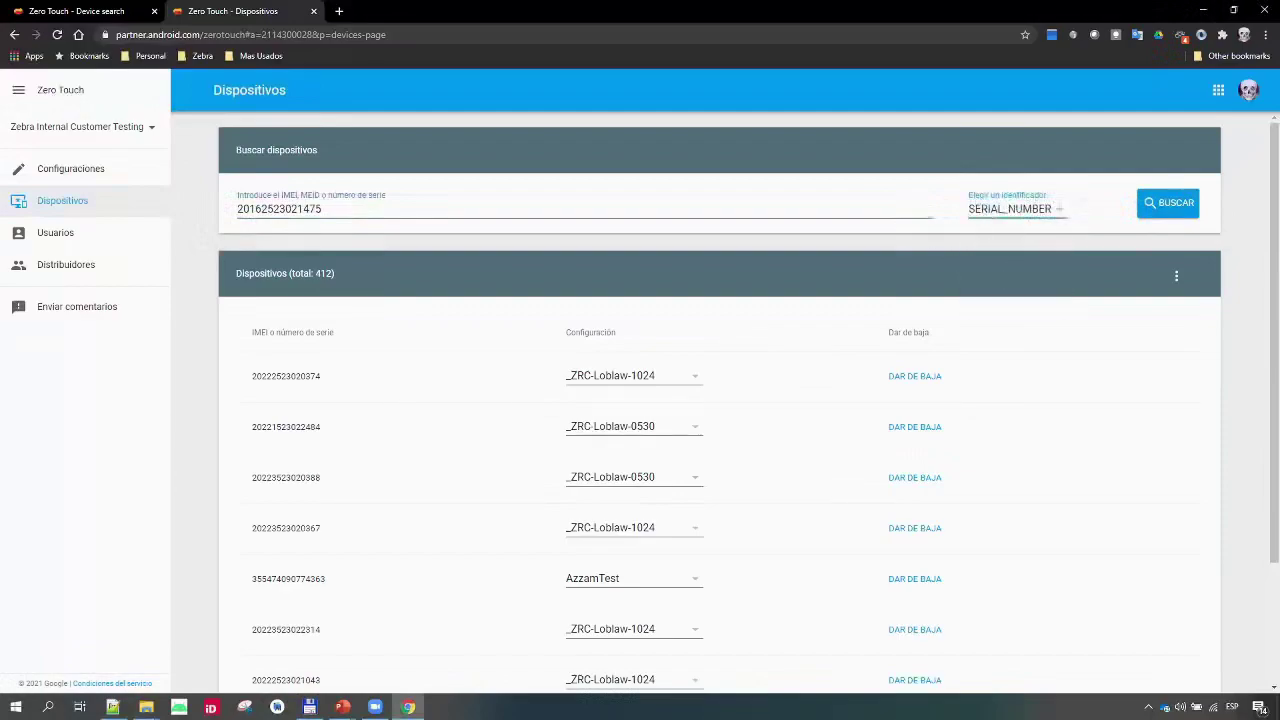
left_click(1170, 204)
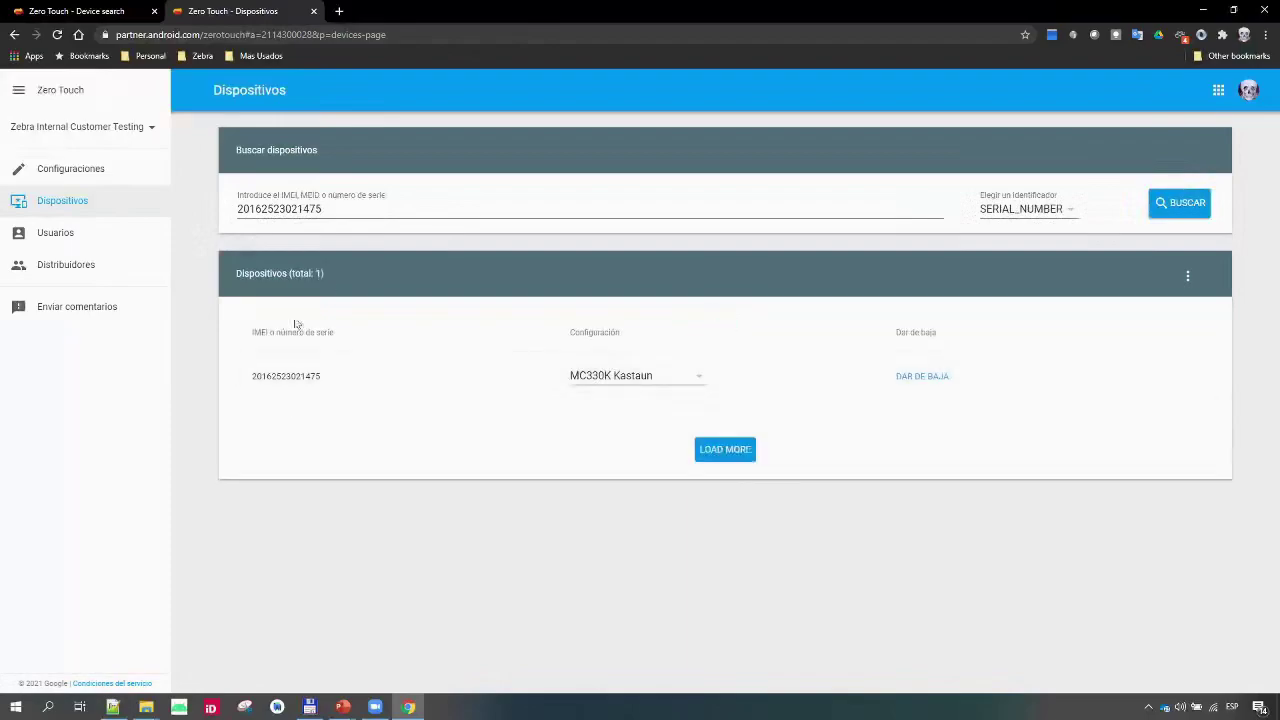
- Assign the presenter's own DPC Zero Touch configuration to the found device and confirm the device update
left_click(701, 381)
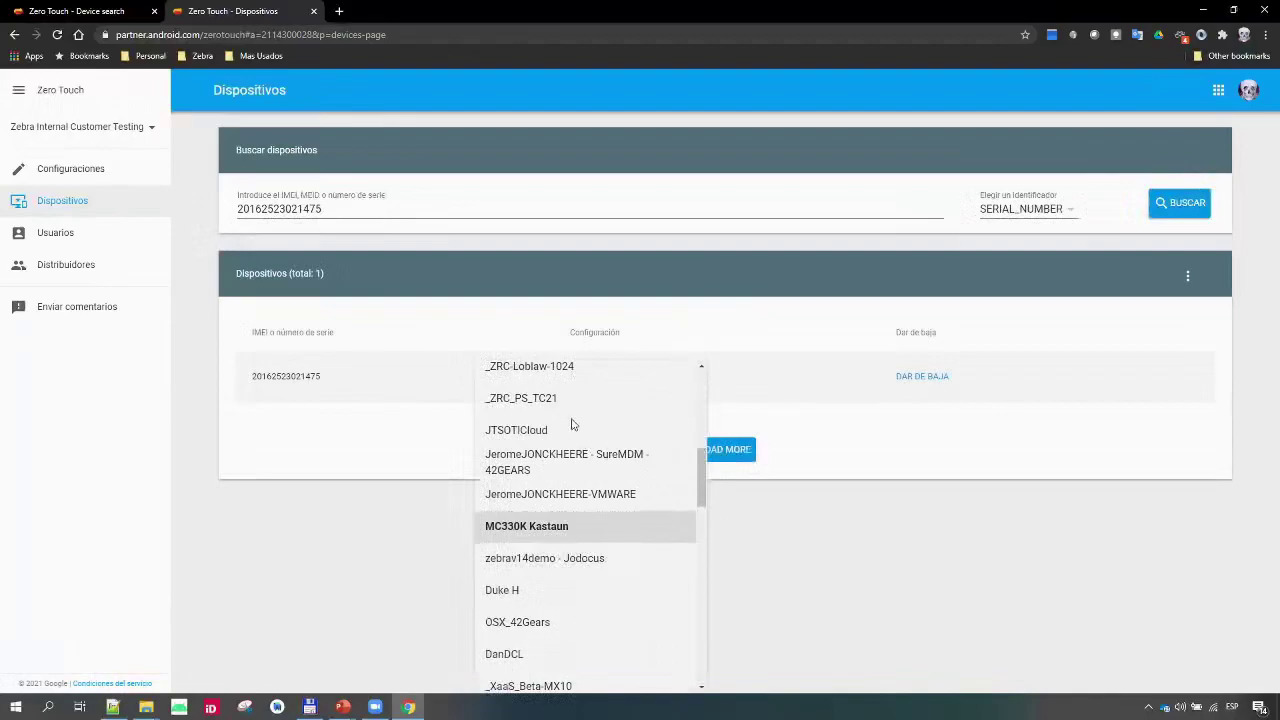
scroll(566, 417, "down", 5)
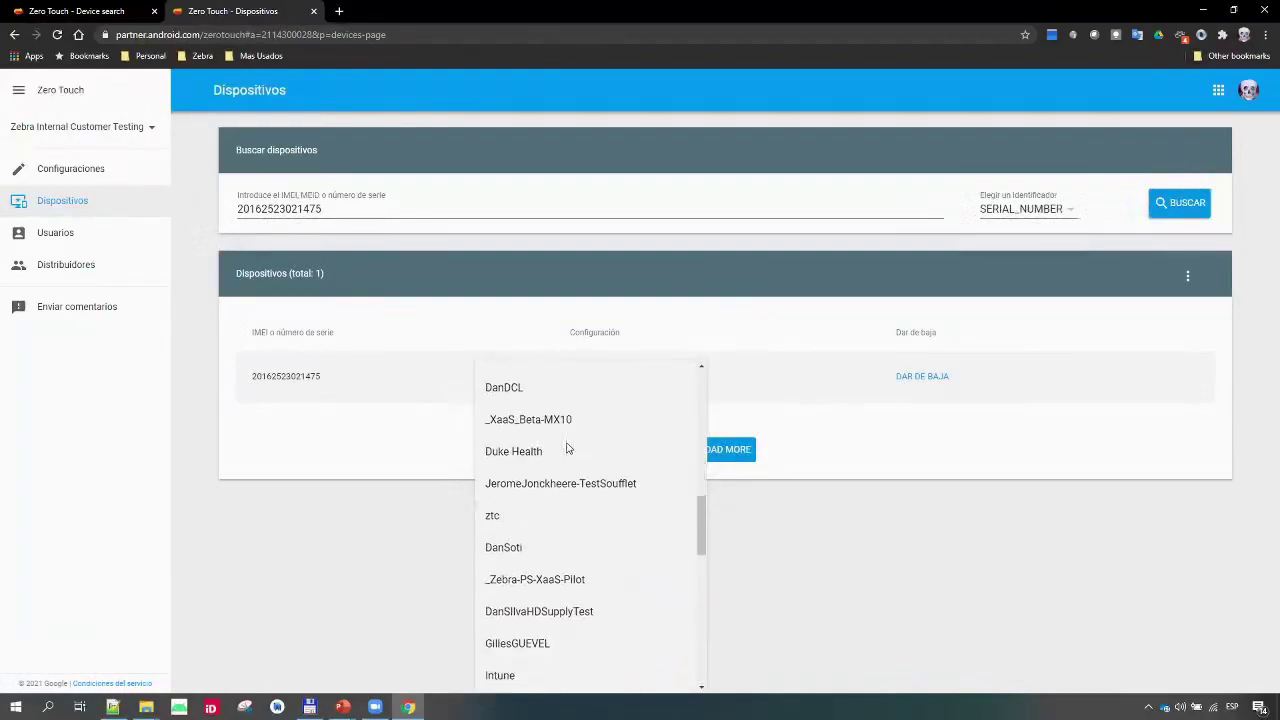
scroll(568, 418, "down", 3)
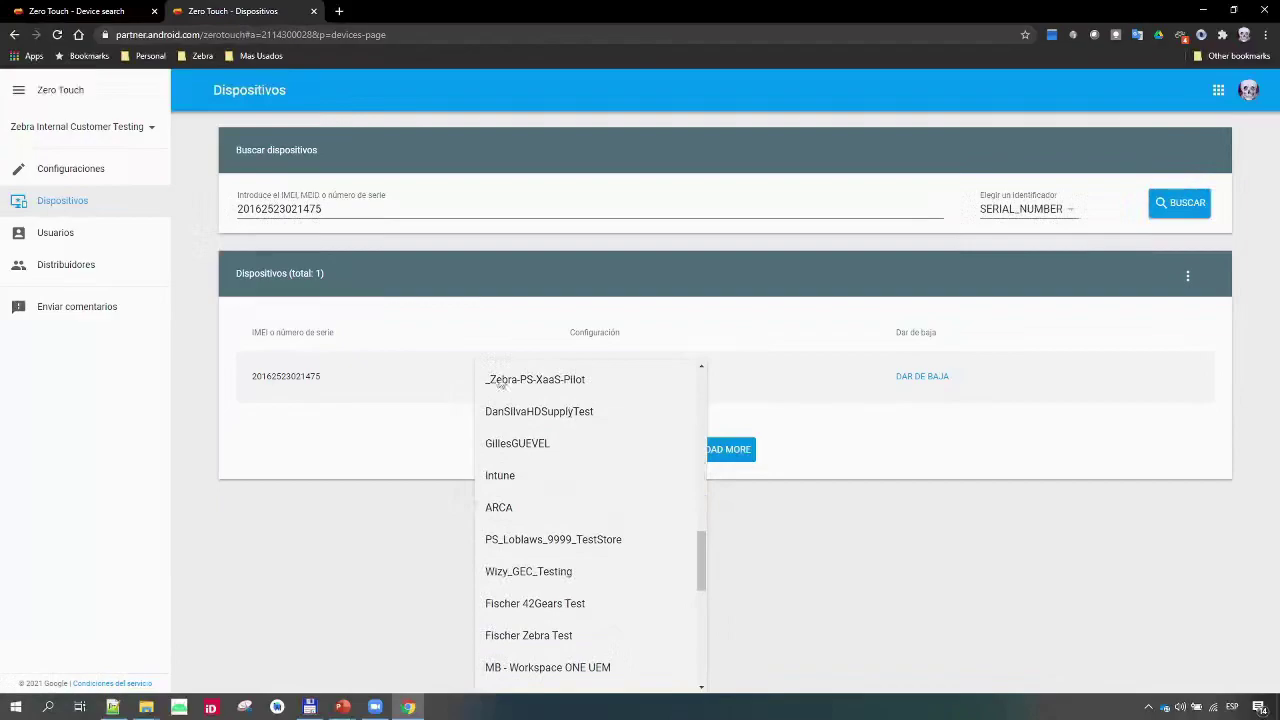
scroll(600, 491, "down", 2)
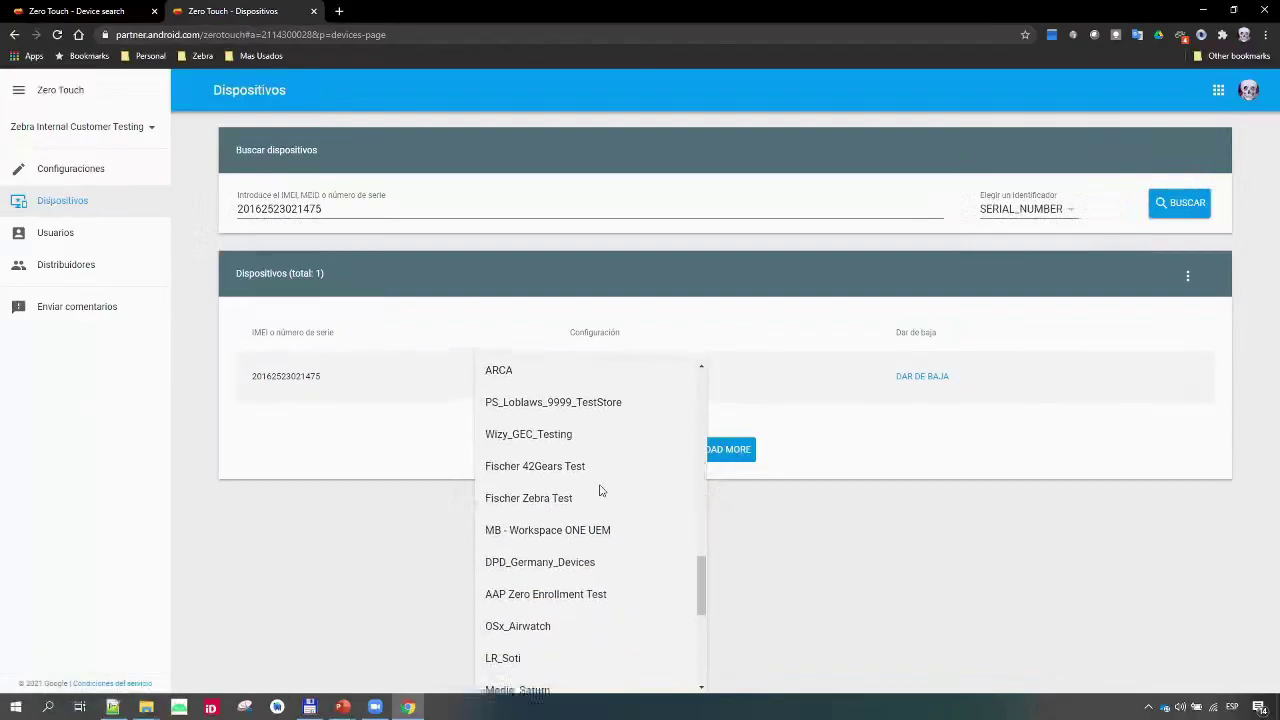
scroll(600, 491, "down", 4)
left_click(565, 535)
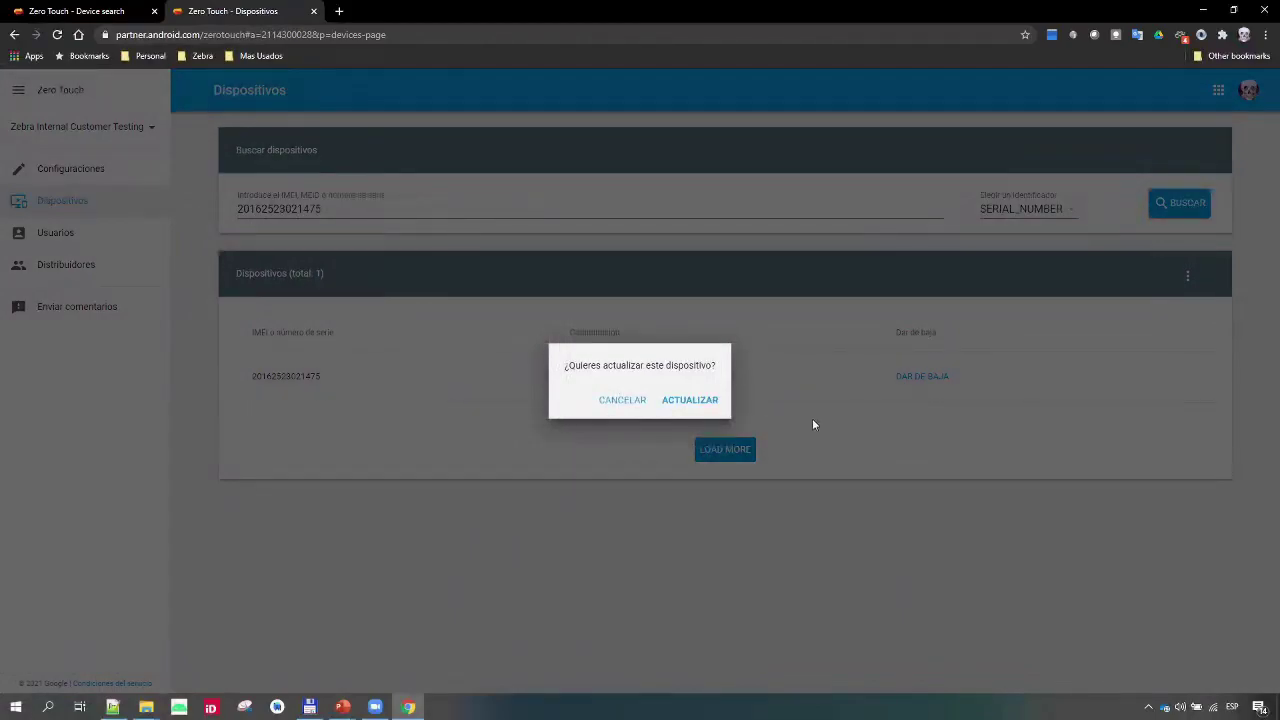
left_click(696, 401)
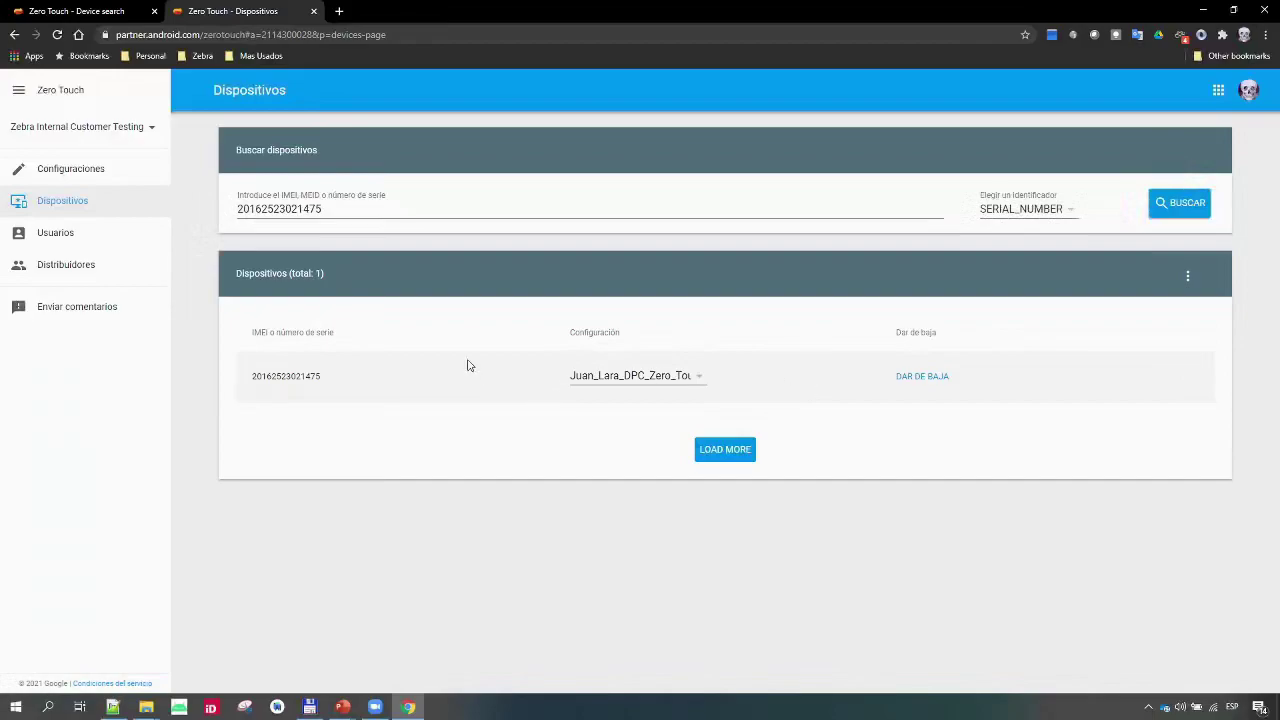
- Start adding a new configuration on the Configuraciones page and name it Almacén Sevilla
left_click(71, 171)
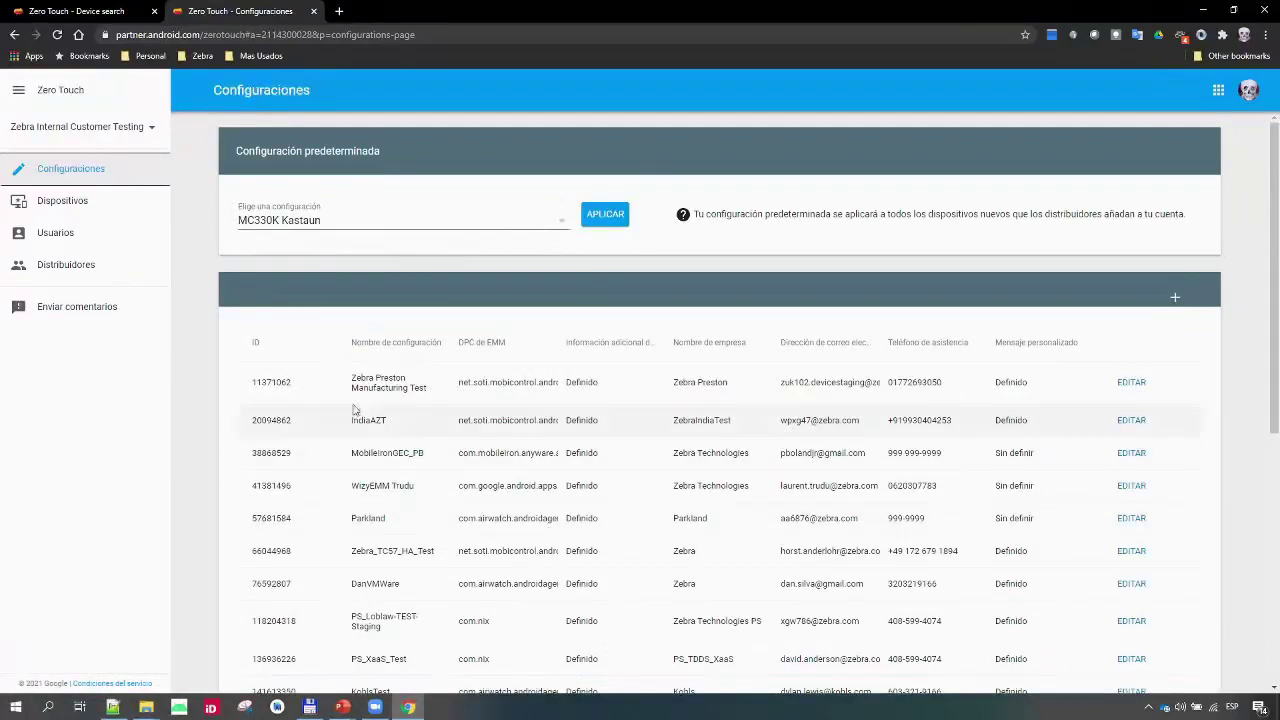
left_click(1176, 298)
left_click(516, 218)
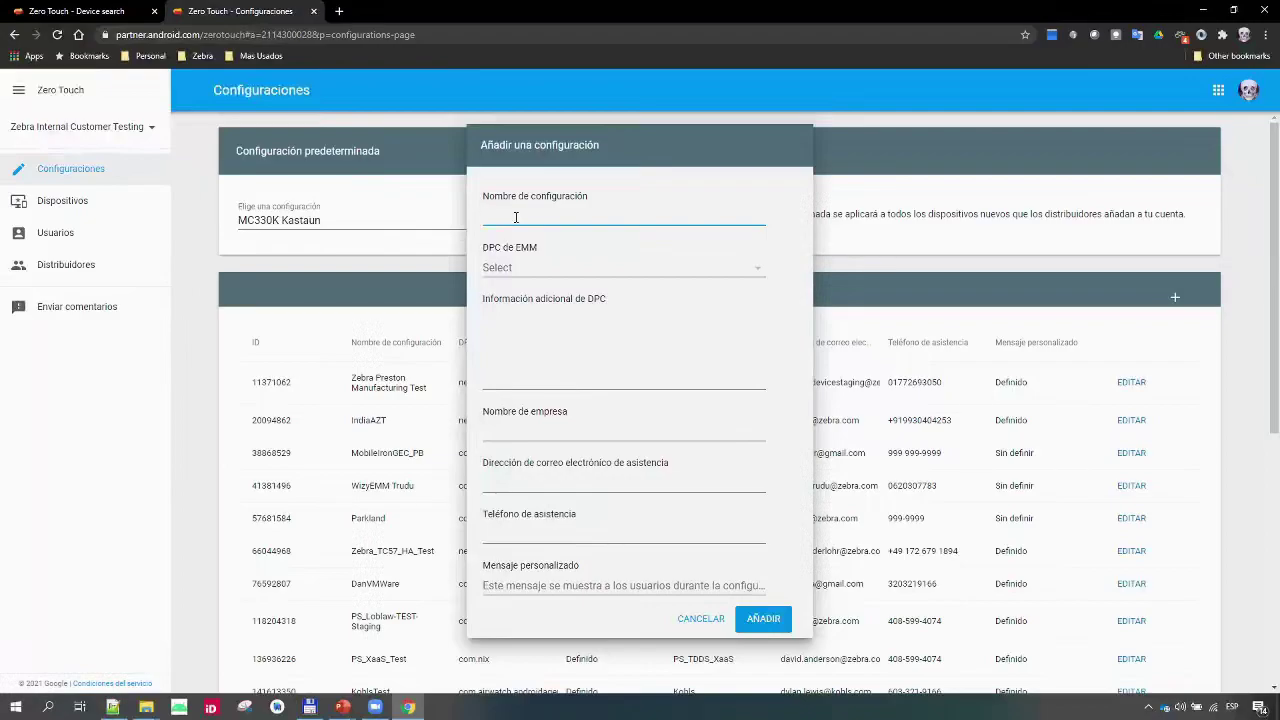
type("Almacé")
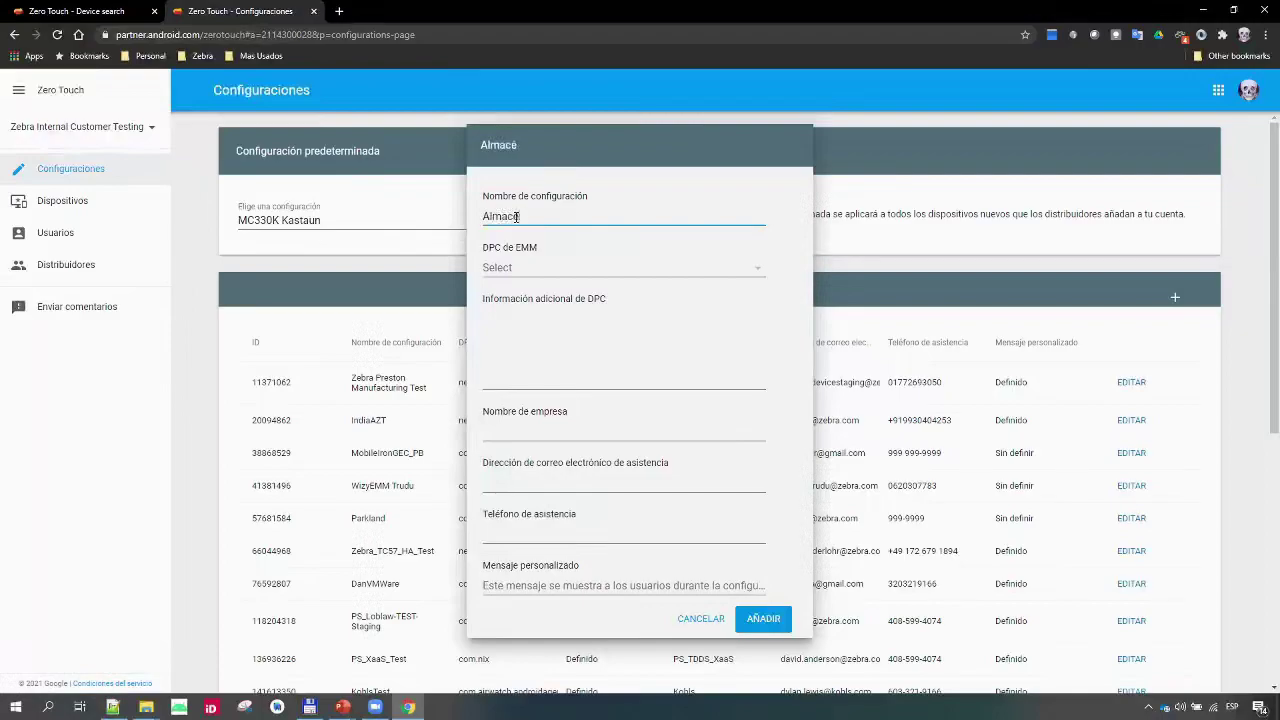
type("n Sevilla")
- Look through the list of EMM DPC agents available for the new configuration
left_click(516, 268)
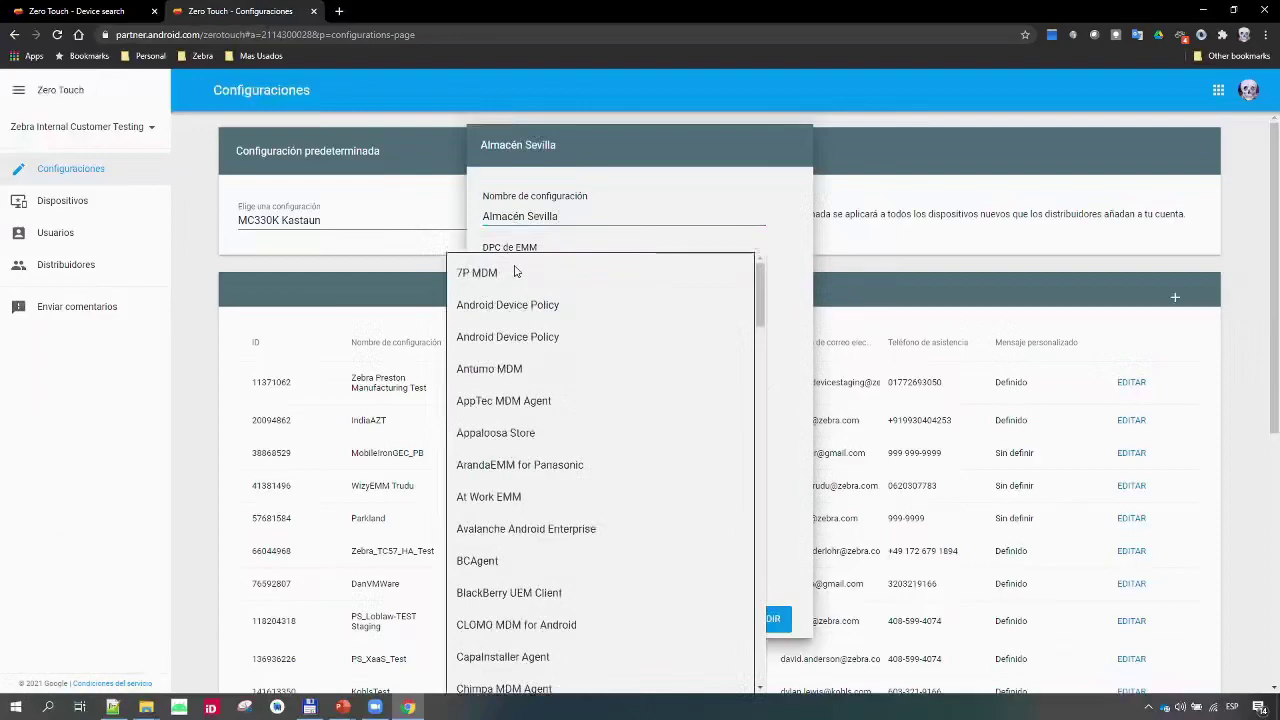
scroll(538, 447, "down", 6)
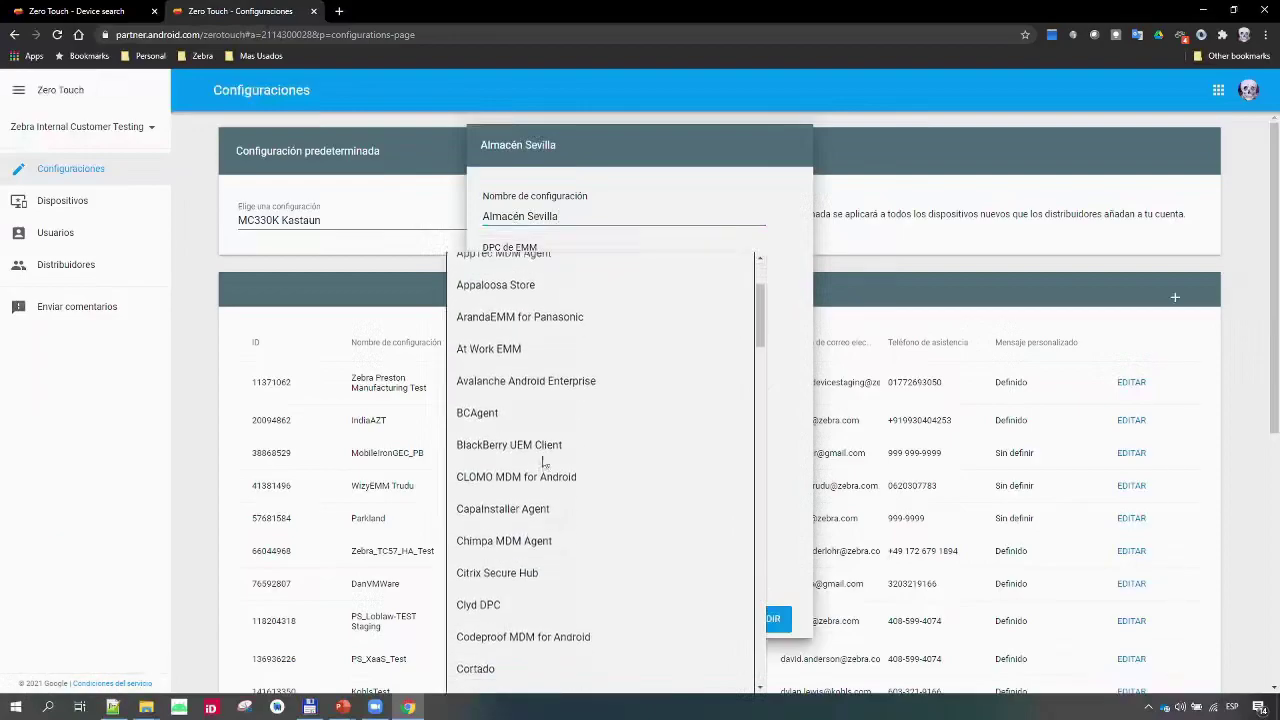
scroll(545, 463, "down", 3)
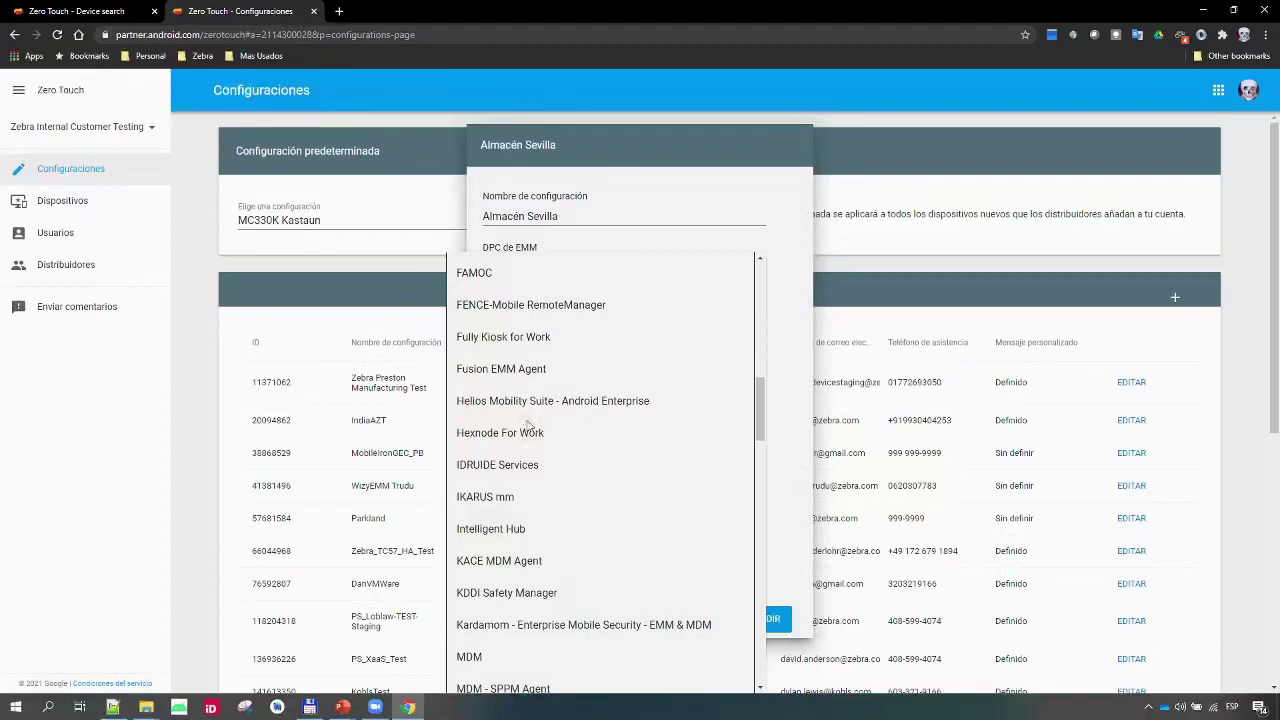
scroll(540, 432, "down", 3)
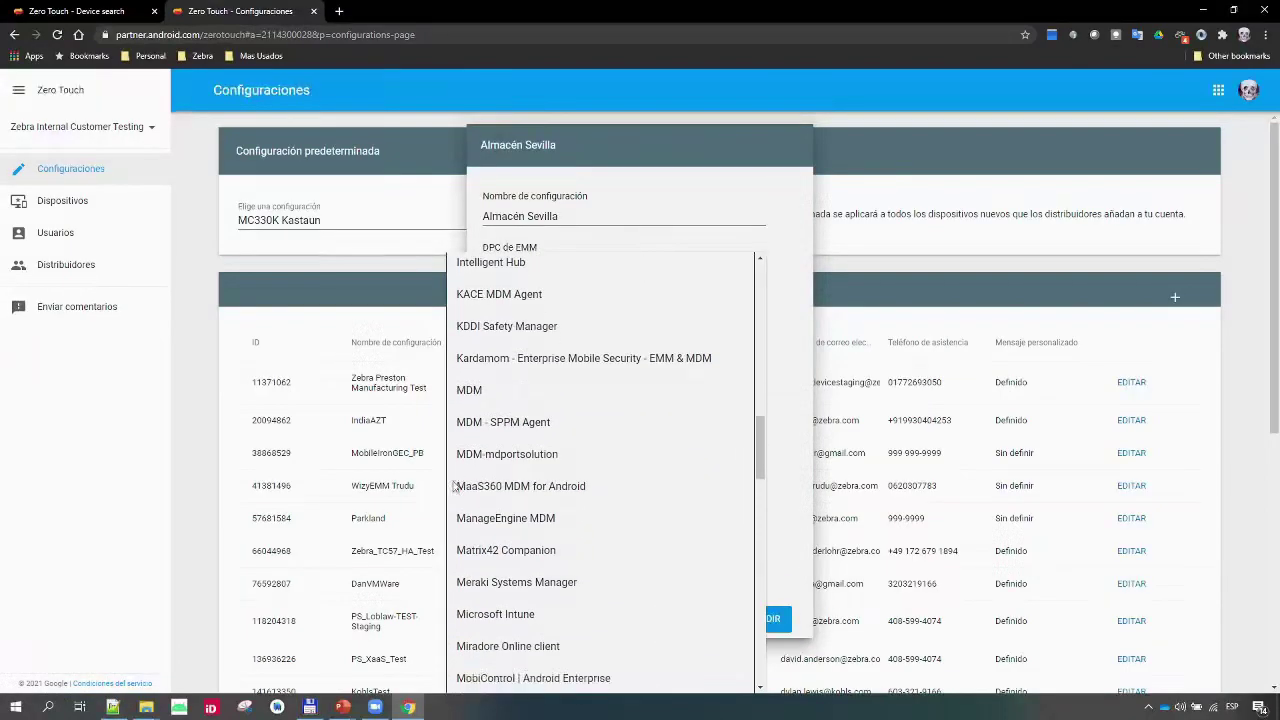
scroll(533, 550, "up", 1)
scroll(533, 550, "down", 2)
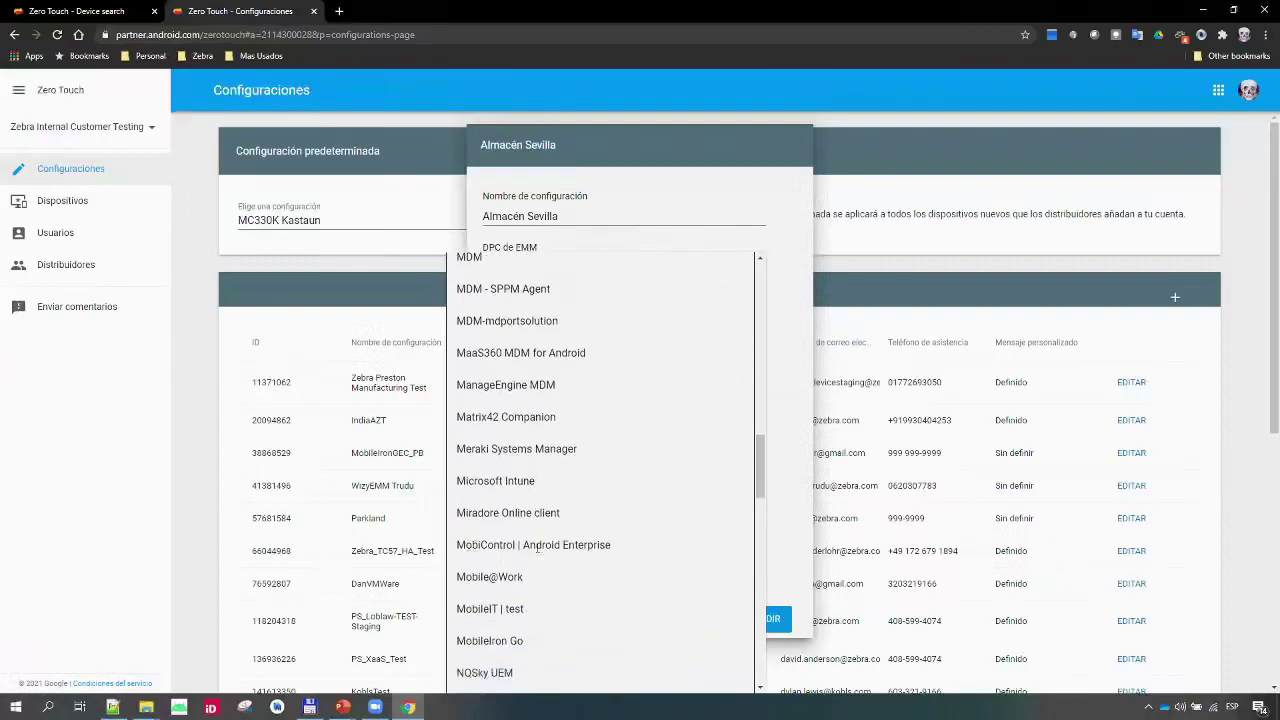
scroll(555, 547, "down", 2)
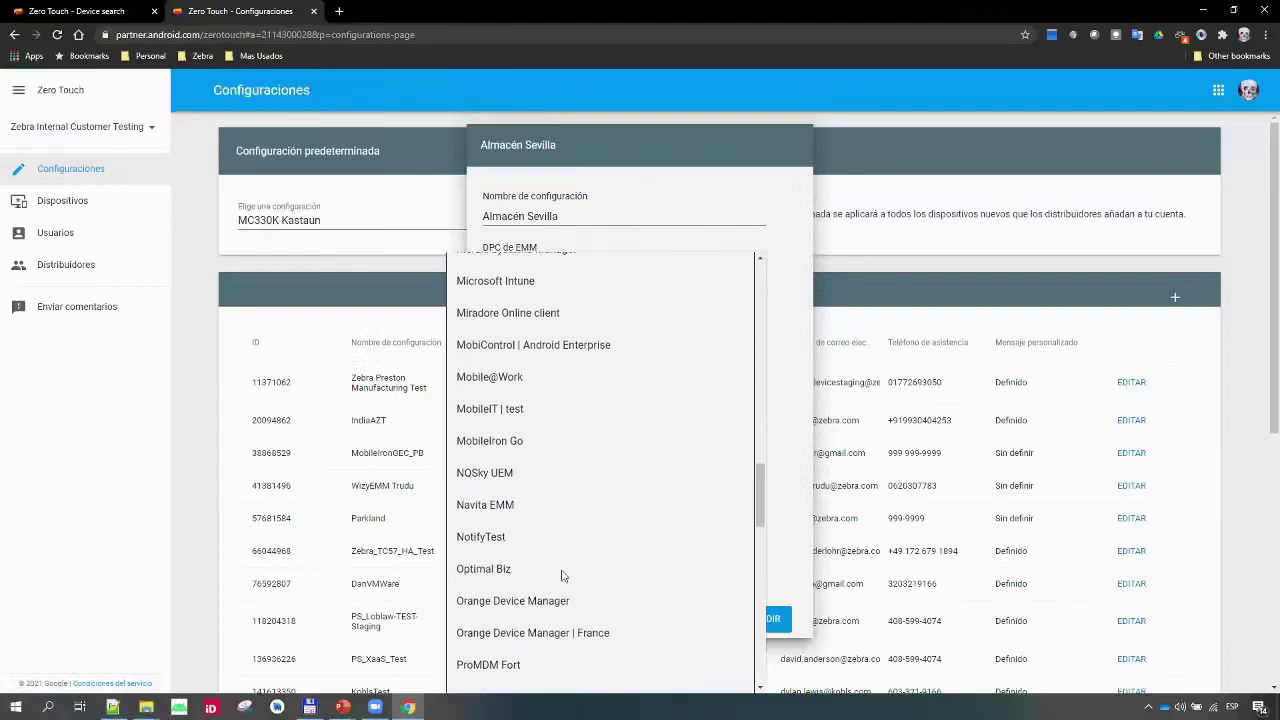
scroll(565, 564, "up", 6)
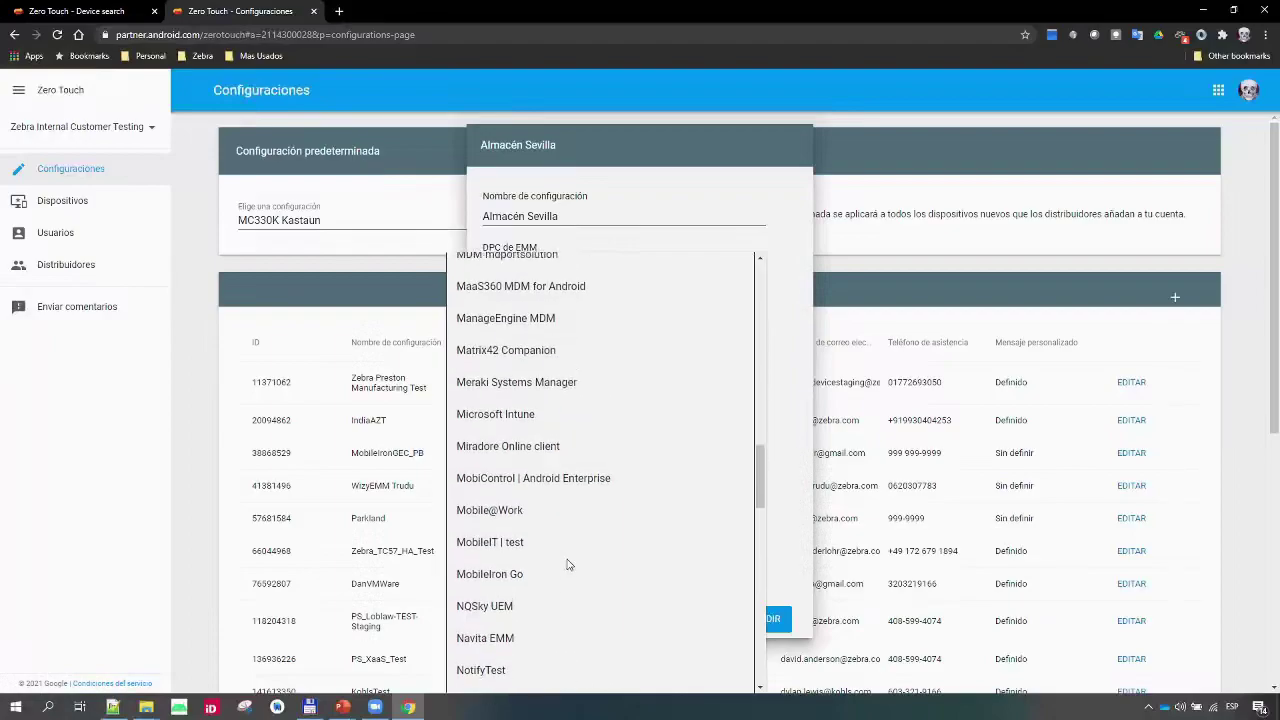
scroll(567, 565, "up", 7)
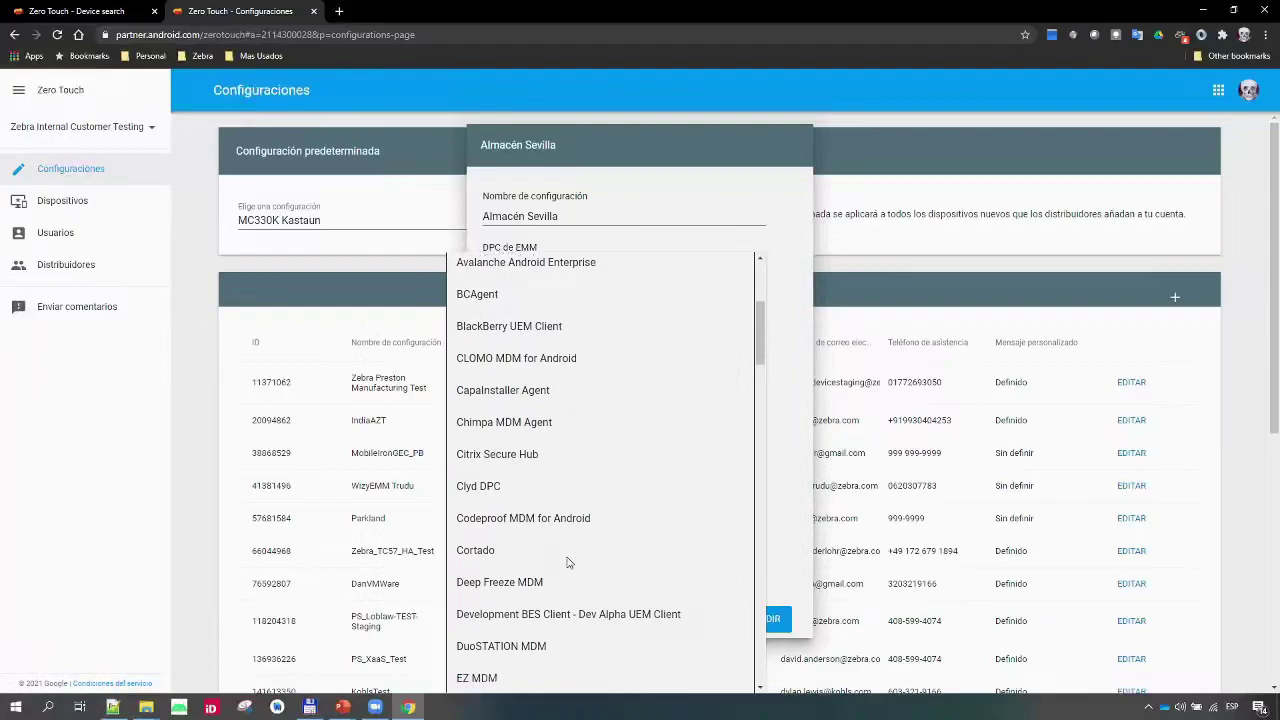
scroll(566, 438, "up", 1)
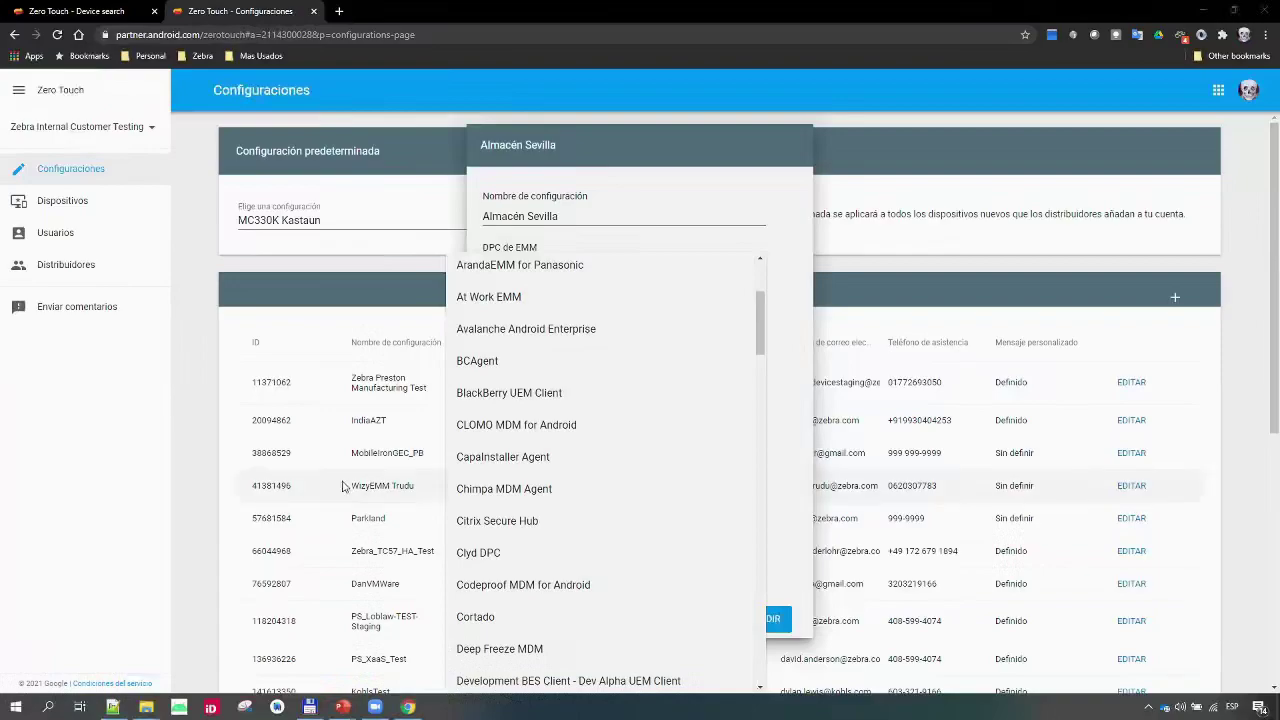
scroll(628, 488, "down", 2)
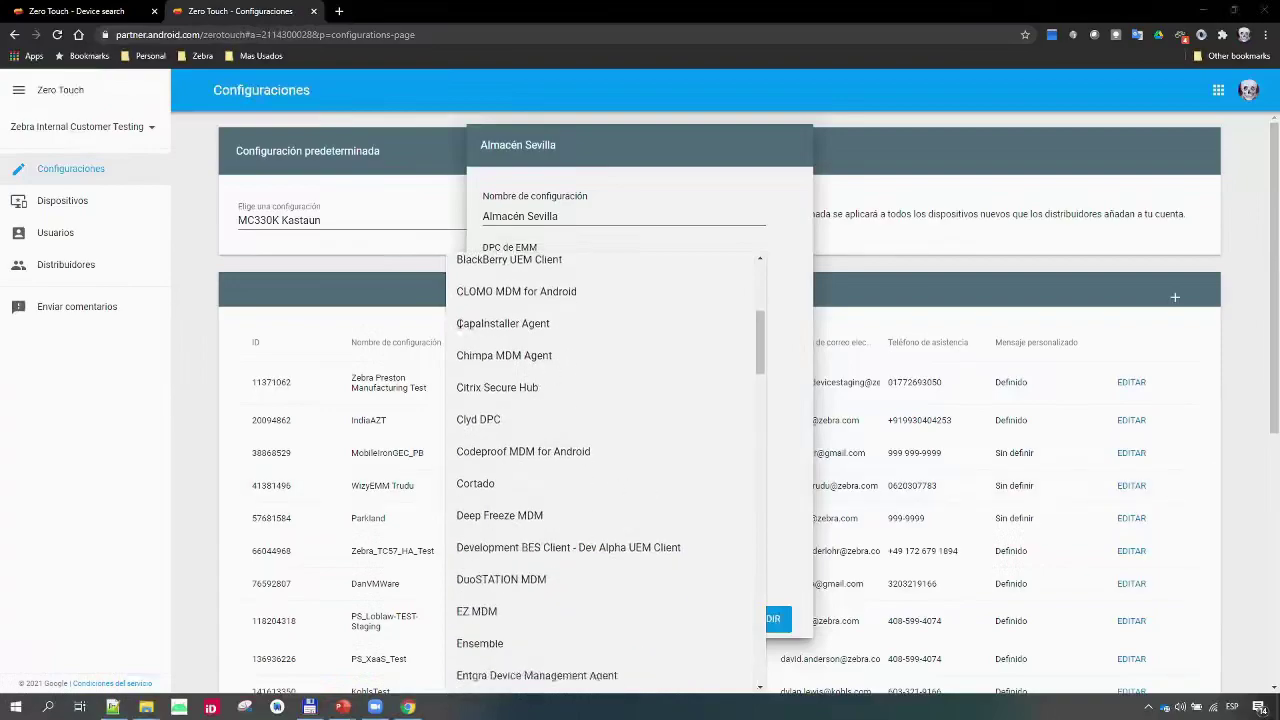
scroll(530, 466, "up", 5)
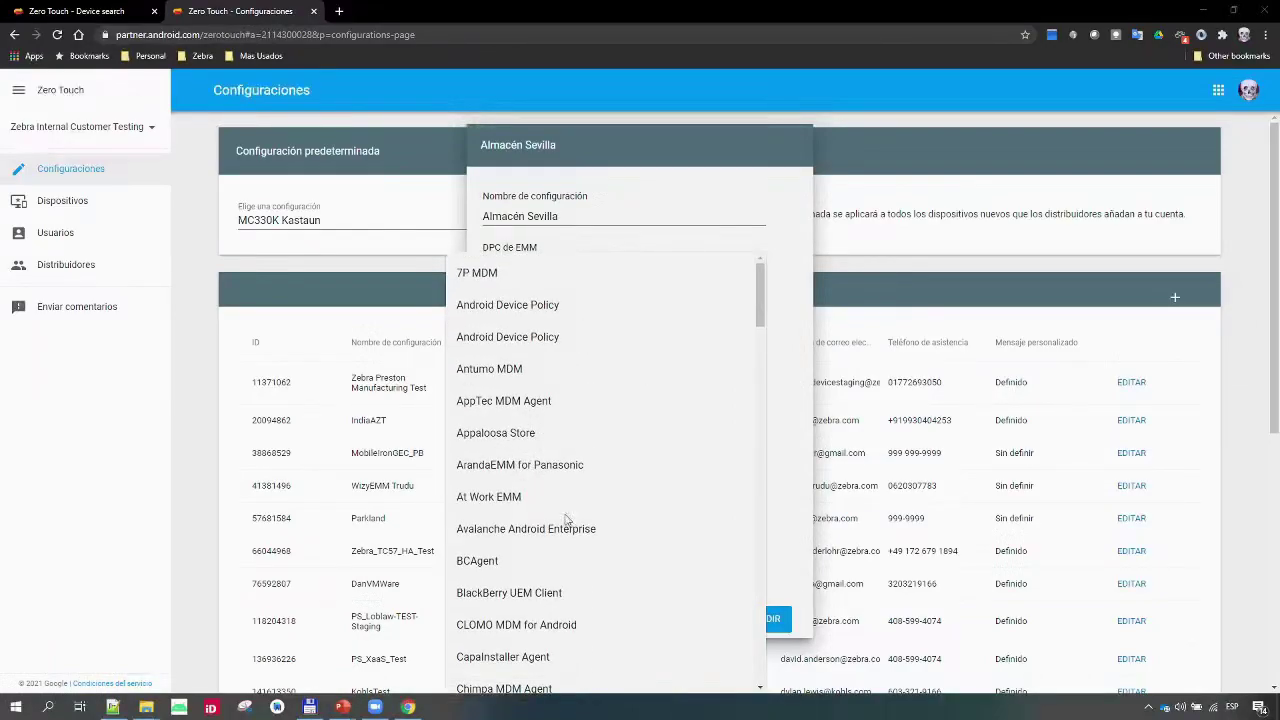
- Choose MobiControl | Android Enterprise as the EMM DPC for the Almacén Sevilla configuration
scroll(566, 520, "down", 5)
scroll(566, 520, "down", 8)
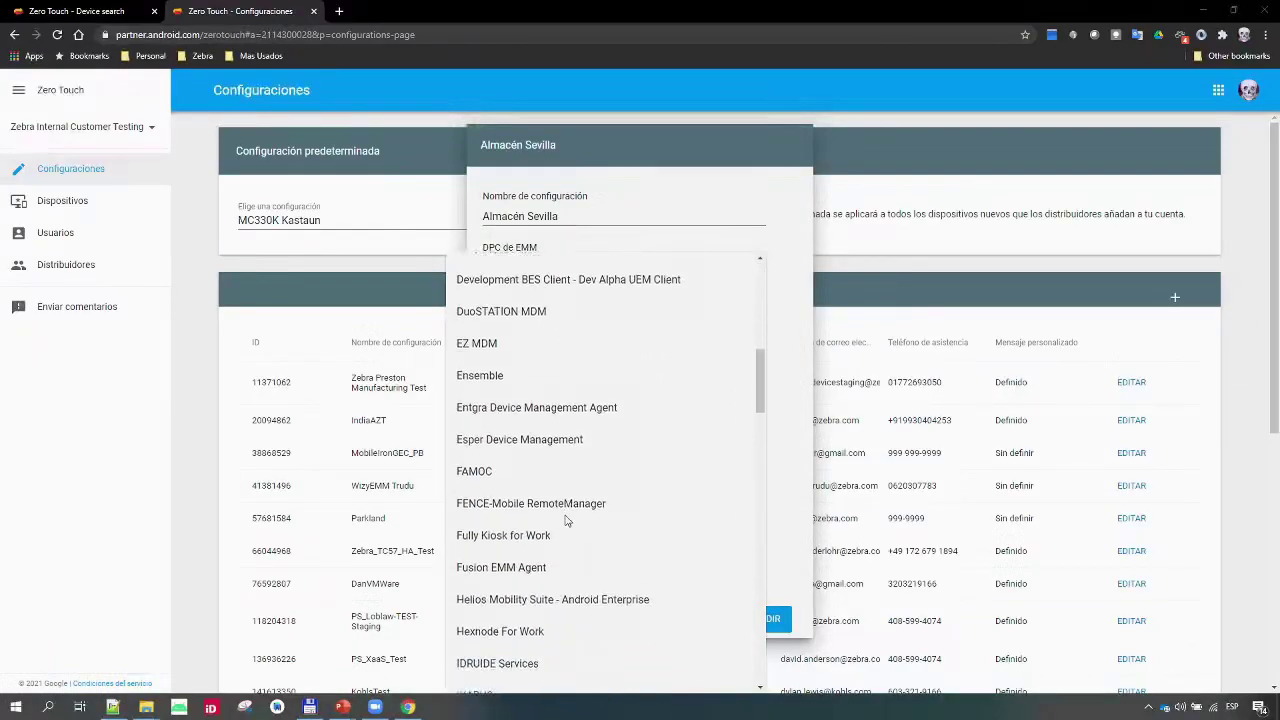
scroll(566, 522, "up", 5)
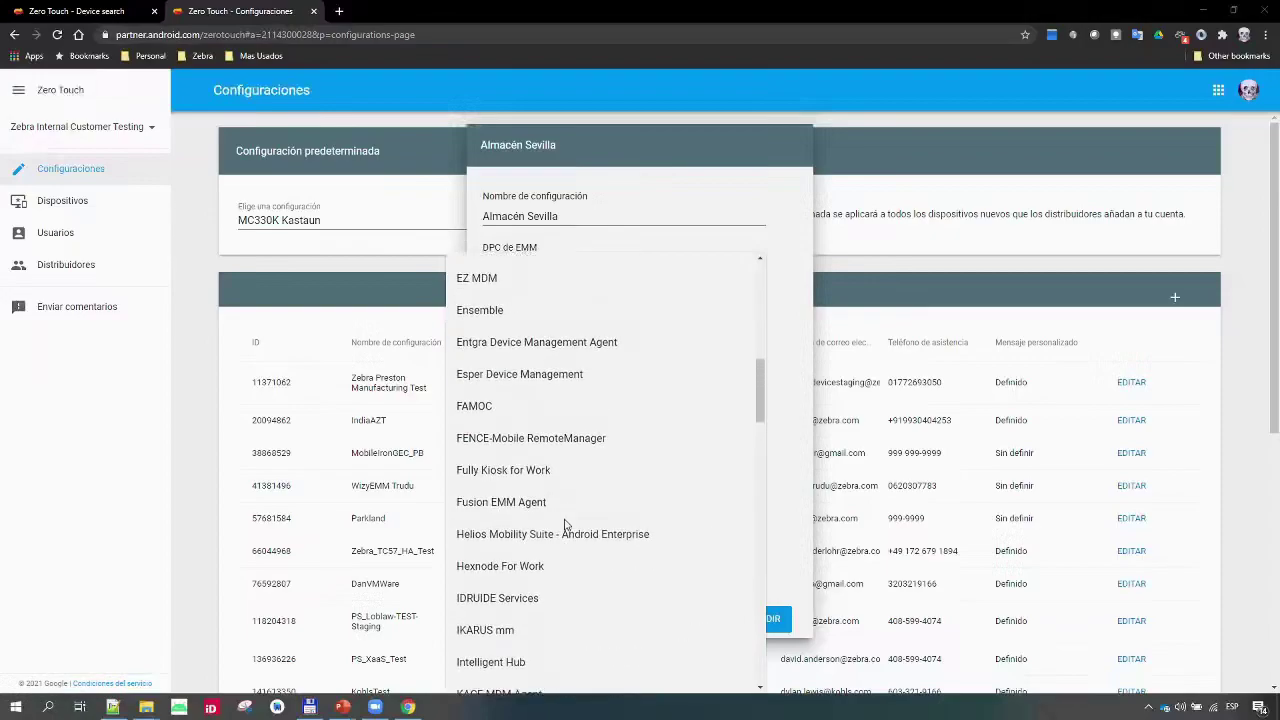
scroll(564, 522, "down", 2)
scroll(564, 522, "down", 5)
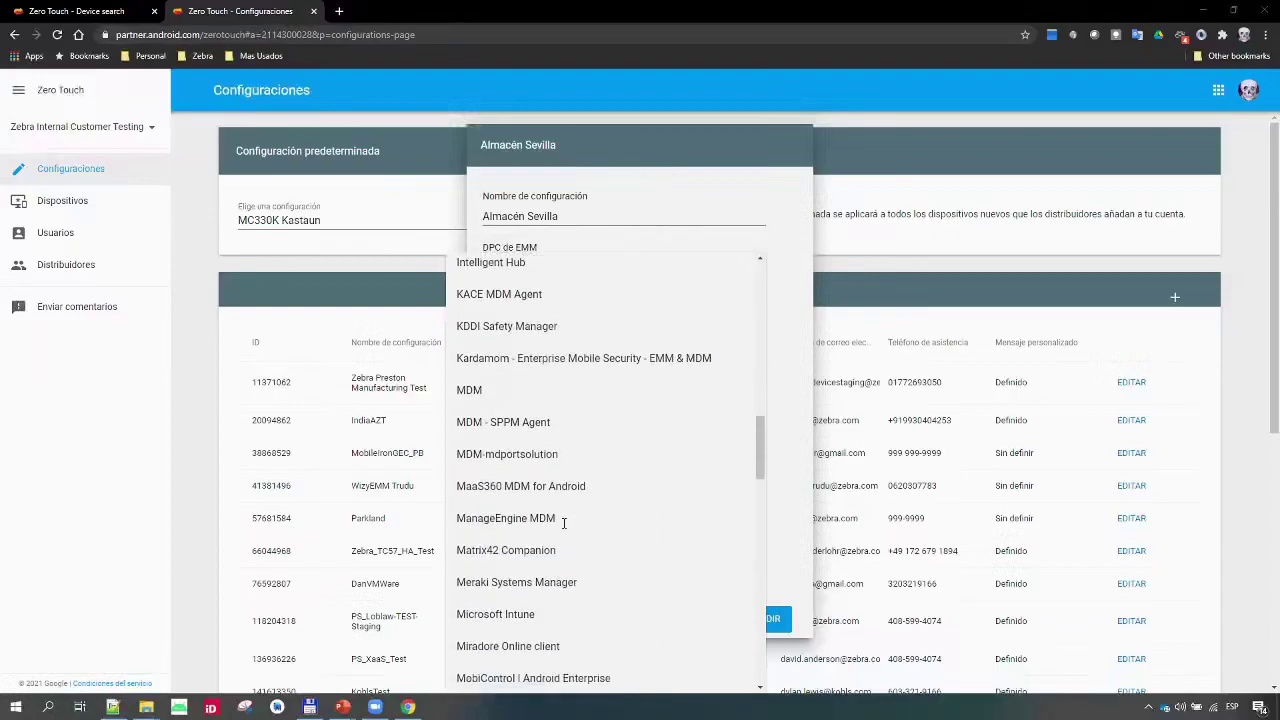
scroll(564, 522, "down", 2)
left_click(537, 545)
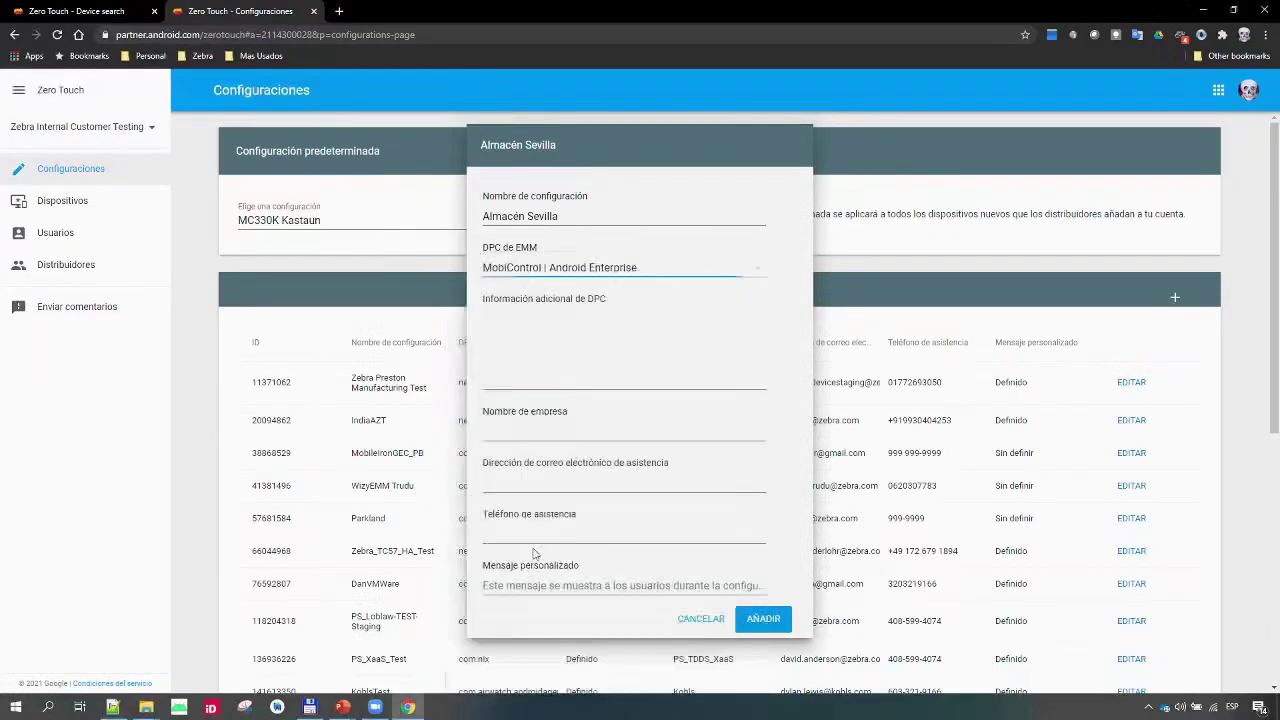
- Go over the empty DPC extras and company name fields, and cancel the Almacén Sevilla configuration without adding it
left_click(487, 321)
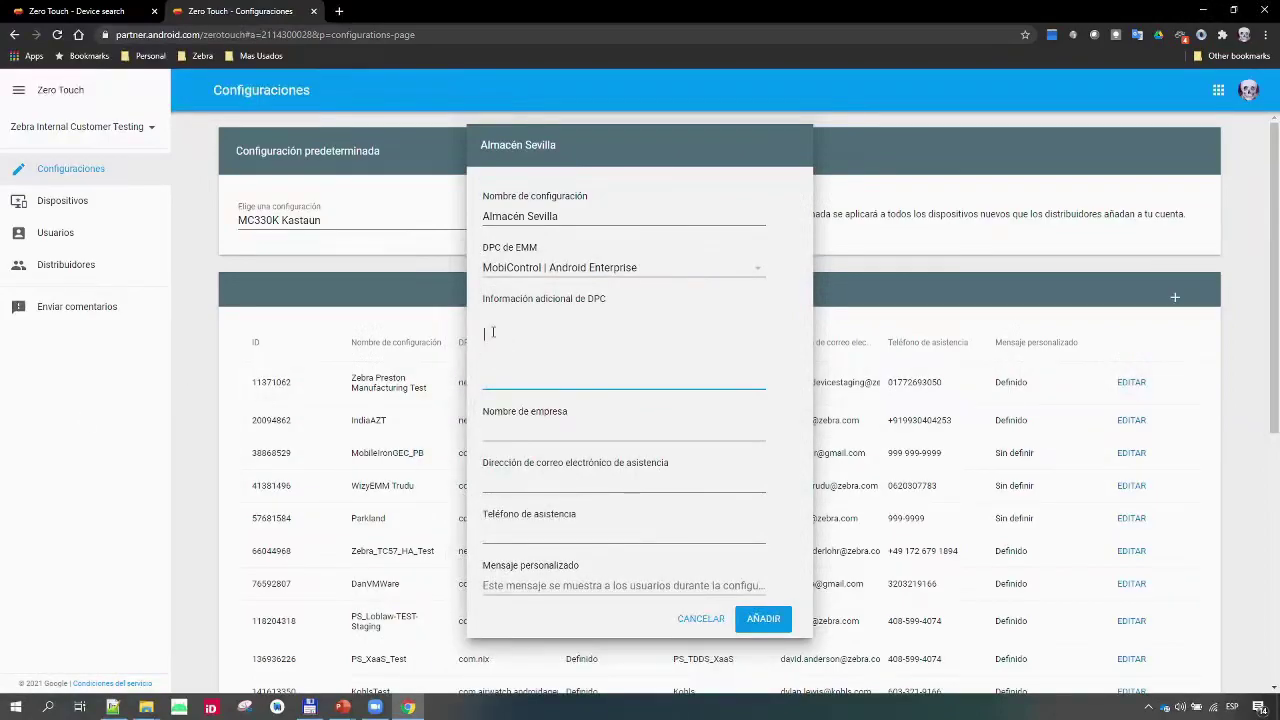
left_click(535, 427)
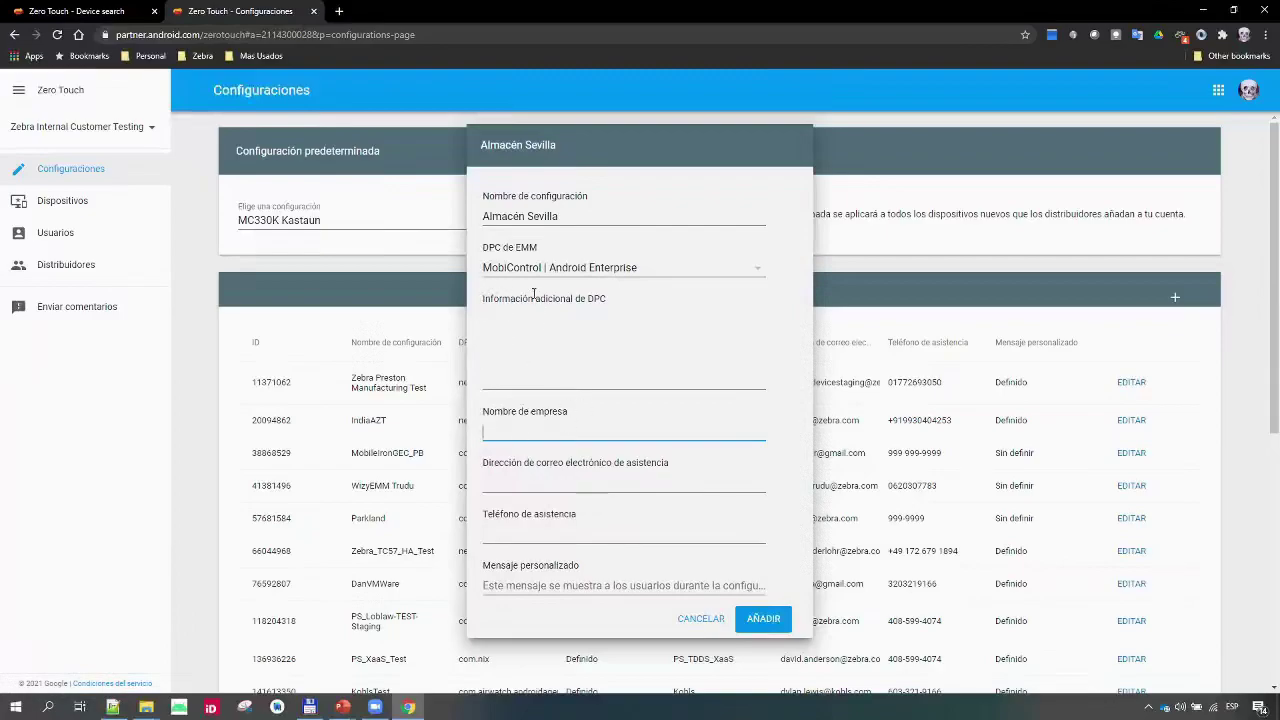
left_click(703, 620)
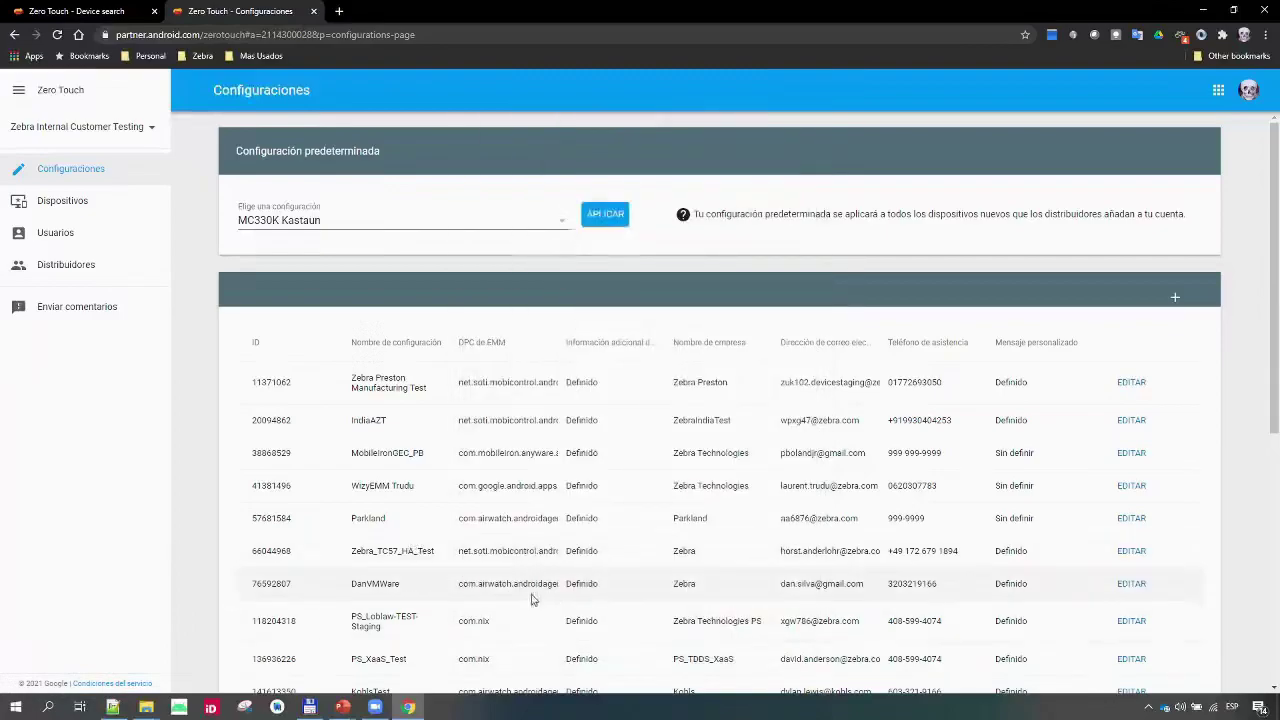
- Open the Zebra_TC57_HA_Test configuration for editing and examine its MobiControl DPC extras, including the enrollmentId line
scroll(533, 598, "down", 1)
scroll(533, 598, "down", 2)
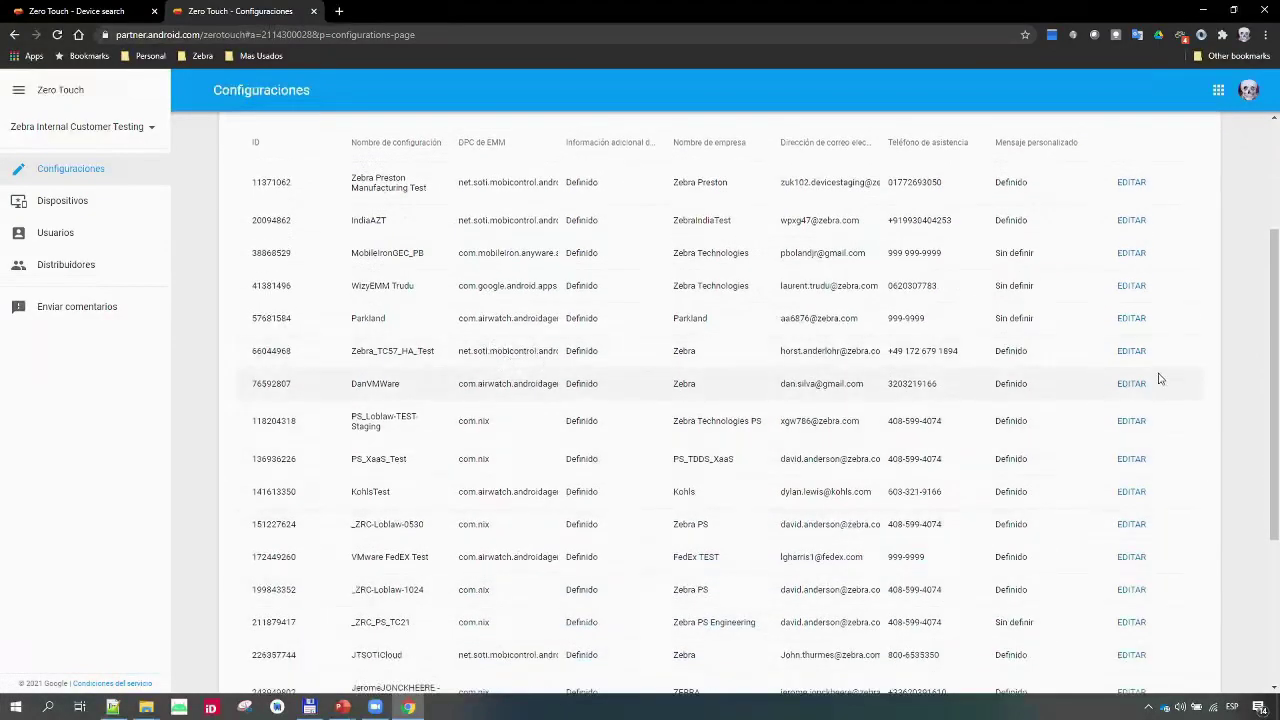
left_click(1128, 351)
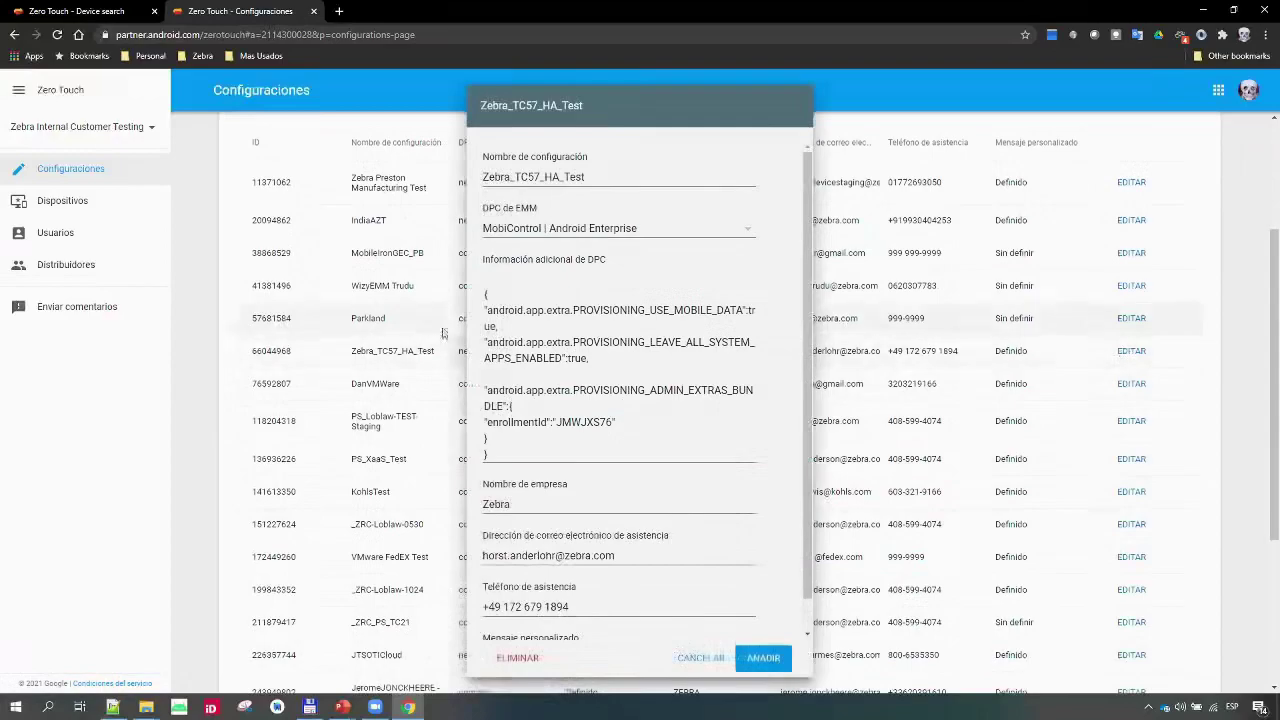
left_click_drag(486, 294, 505, 452)
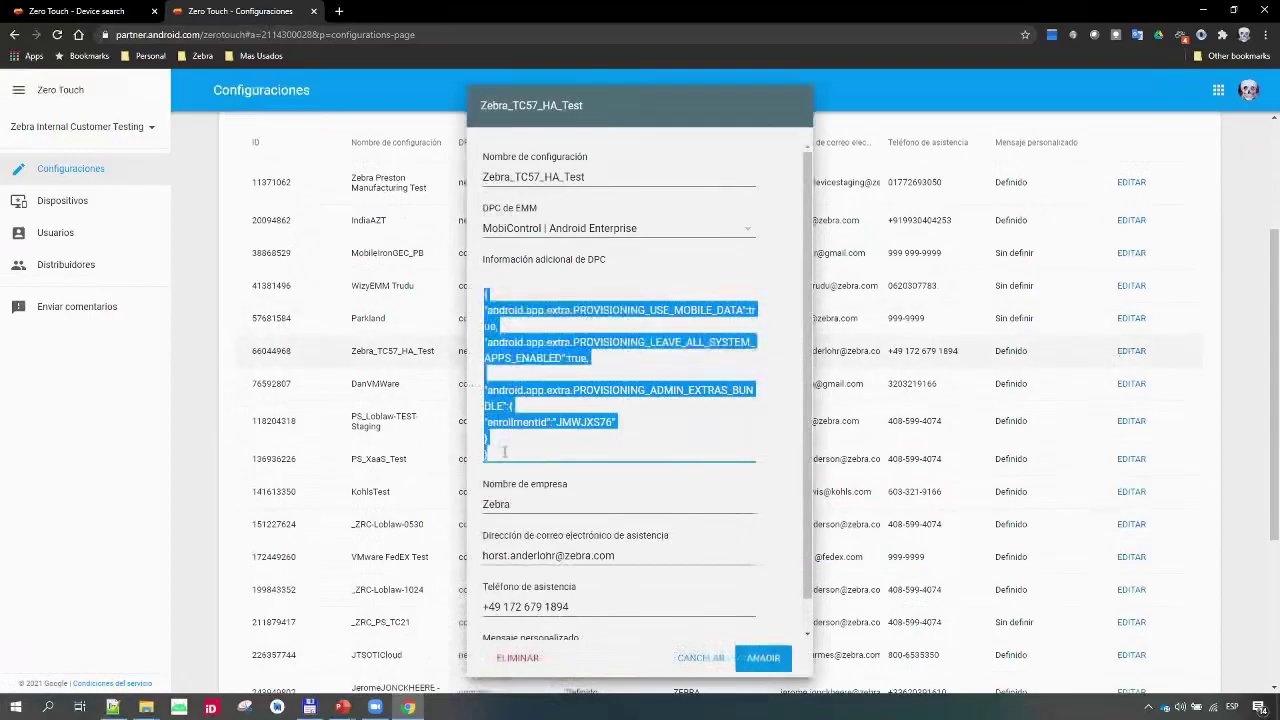
left_click(618, 425)
left_click_drag(618, 425, 482, 422)
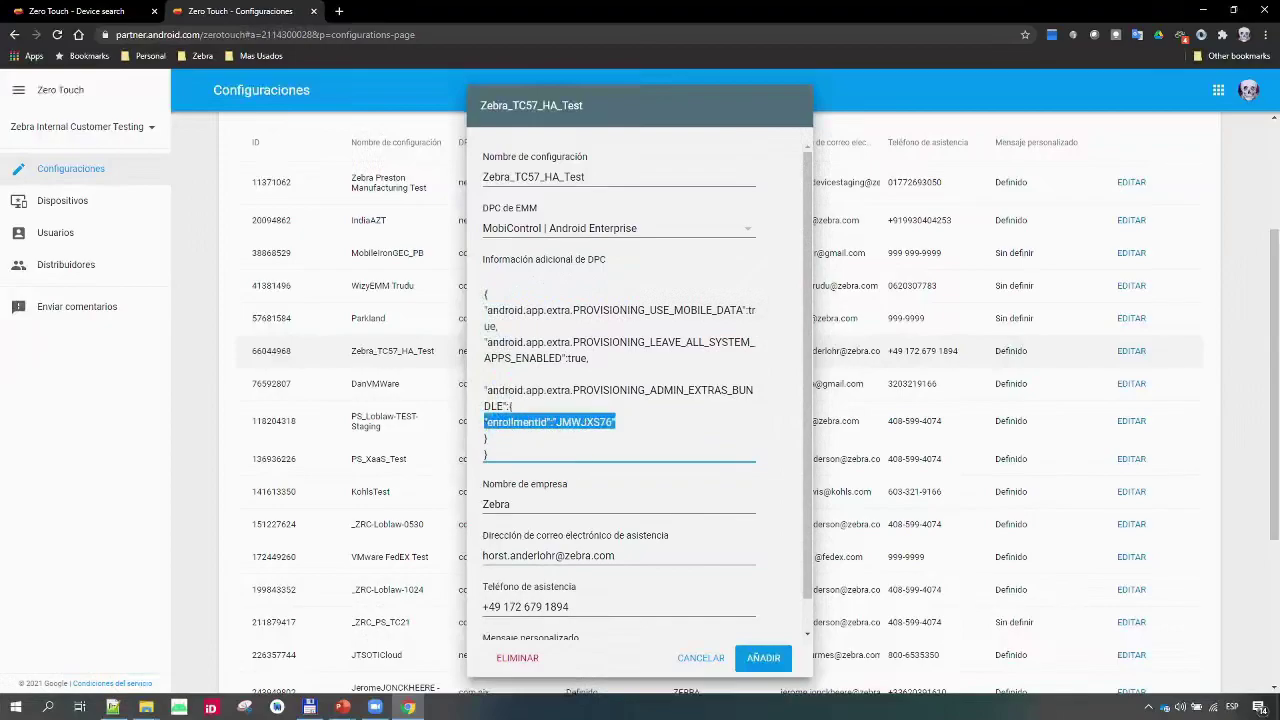
left_click(613, 422)
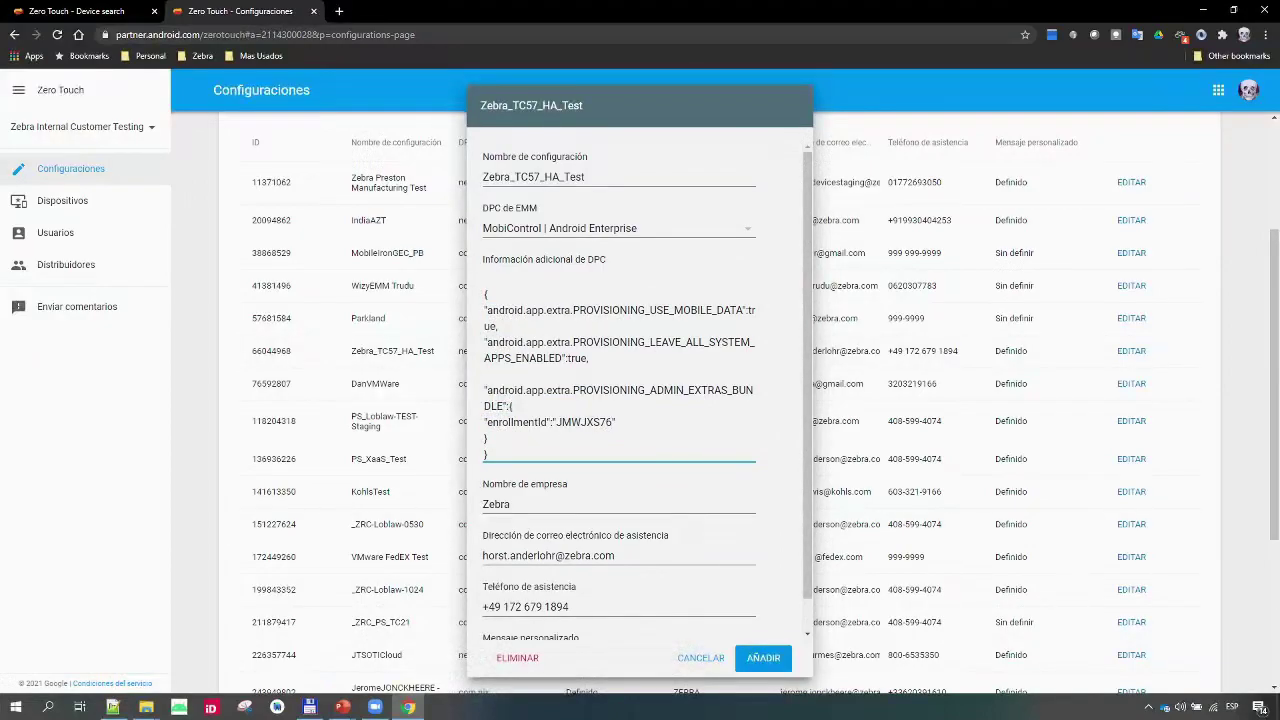
- Compare the MobiControl add-devices rule in Datos.docx in Word with the configuration's enrollmentId value, and cancel the Zebra_TC57_HA_Test edit
key("alt+Tab")
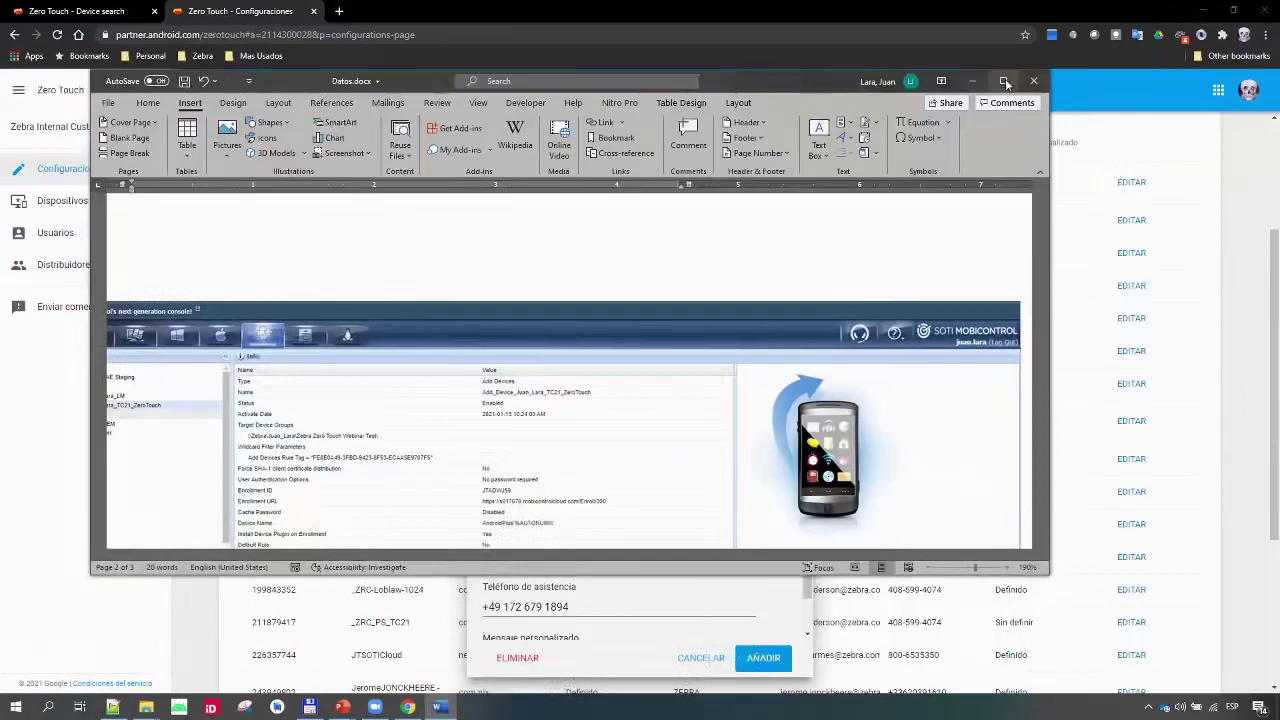
left_click(1005, 82)
scroll(503, 363, "down", 3)
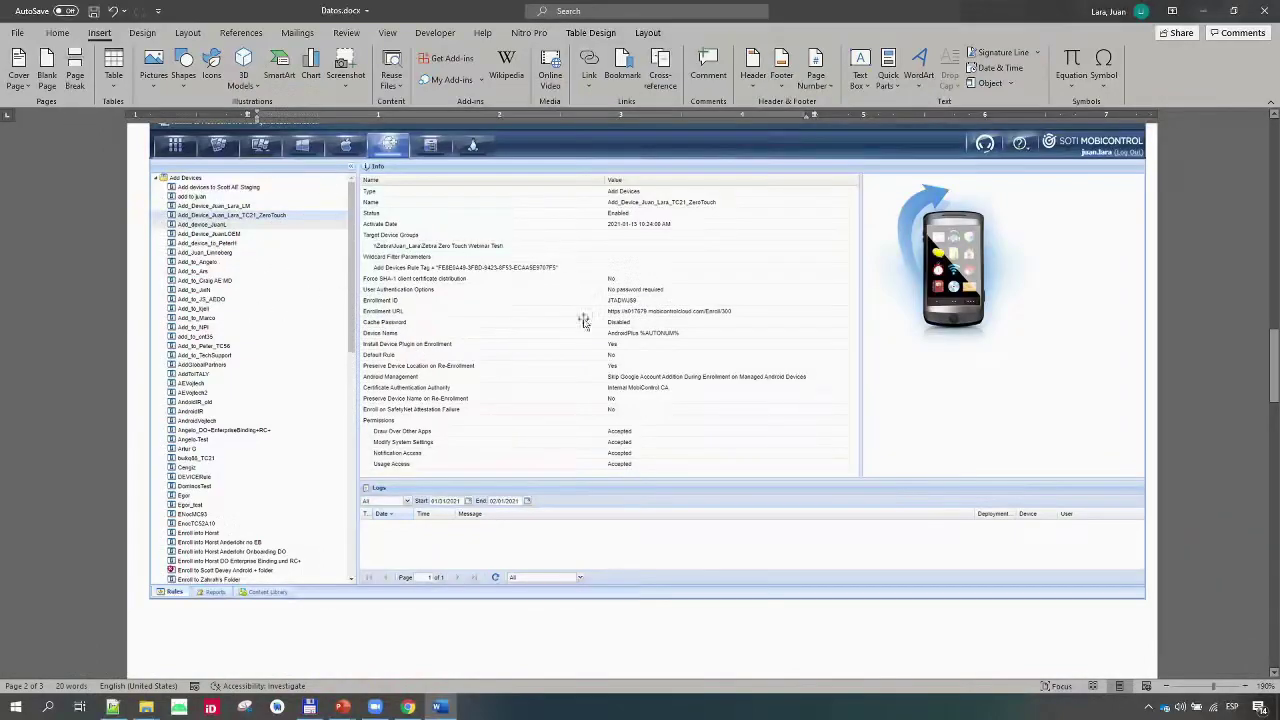
scroll(655, 318, "up", 2)
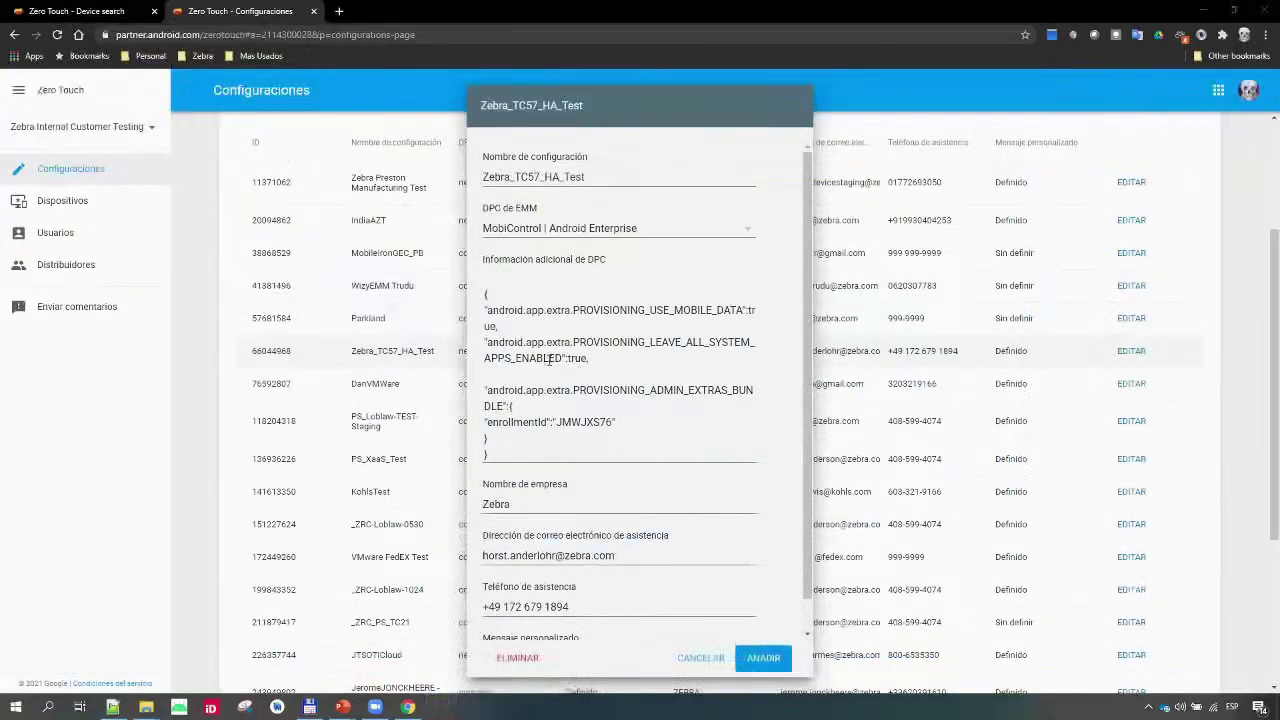
left_click_drag(619, 422, 555, 422)
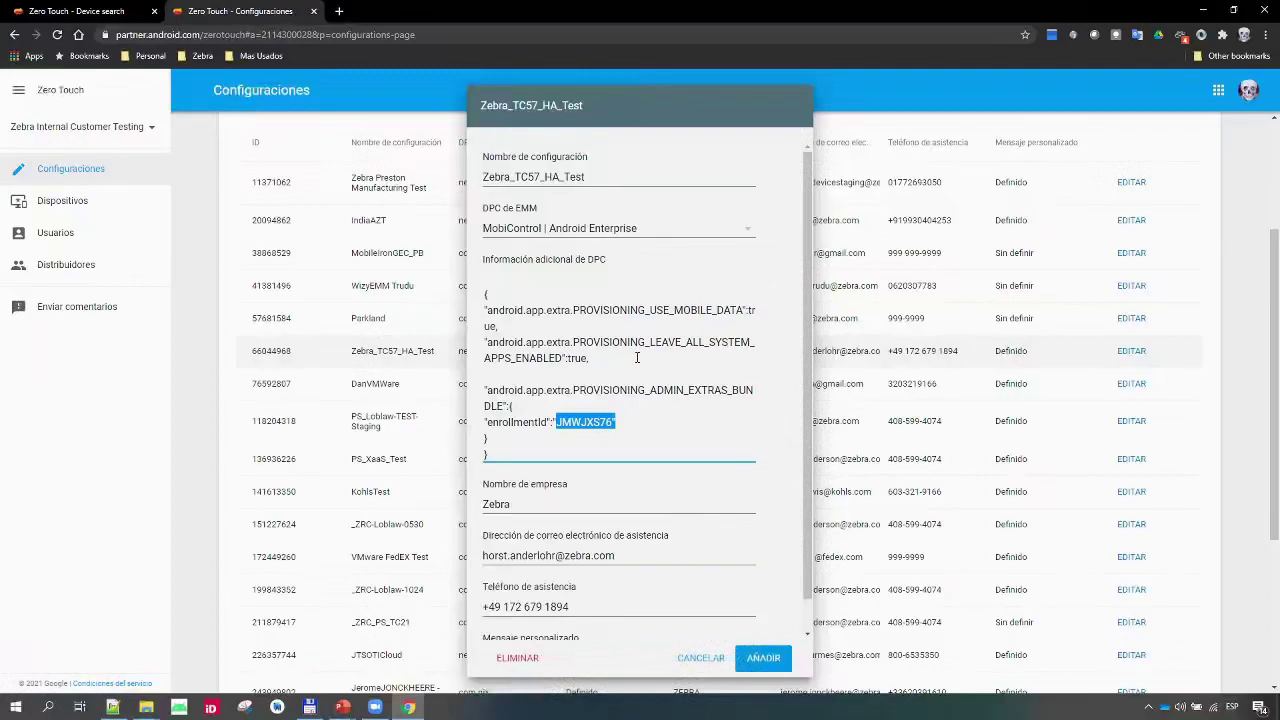
left_click(700, 658)
- Open the KohlsTest configuration for editing and examine its full Intelligent Hub DPC extras block
scroll(480, 450, "down", 3)
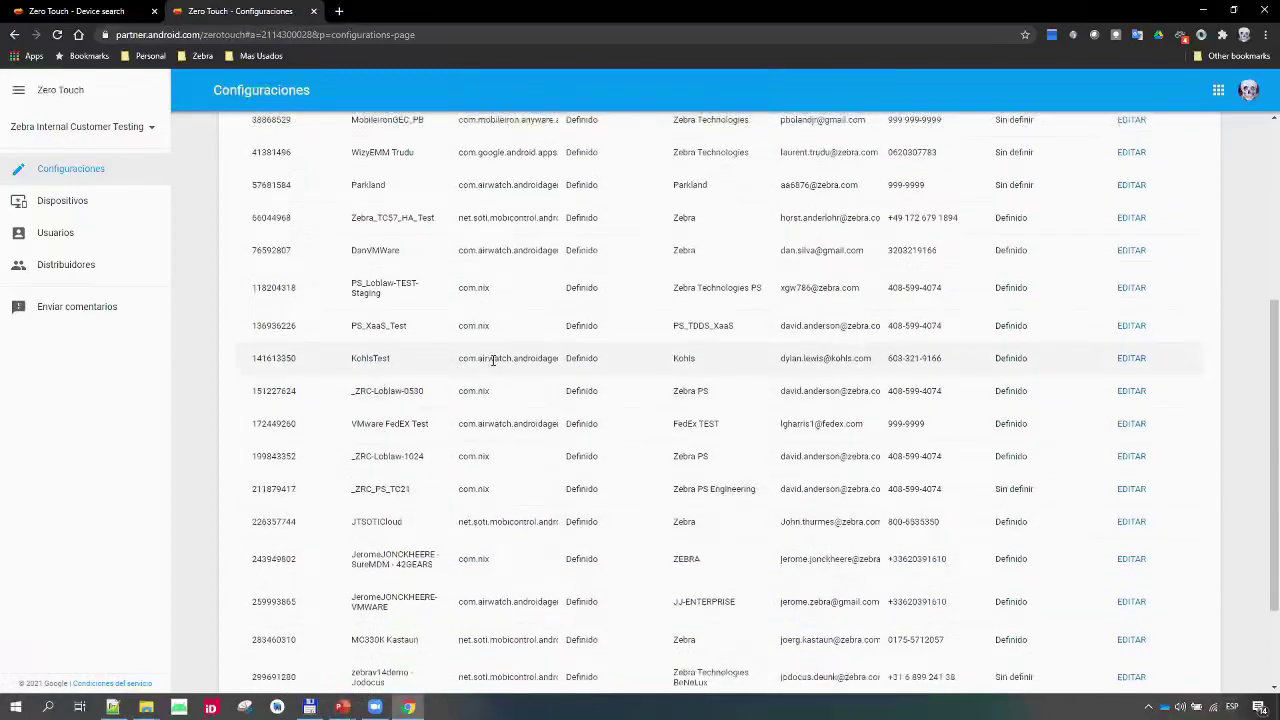
left_click(1126, 360)
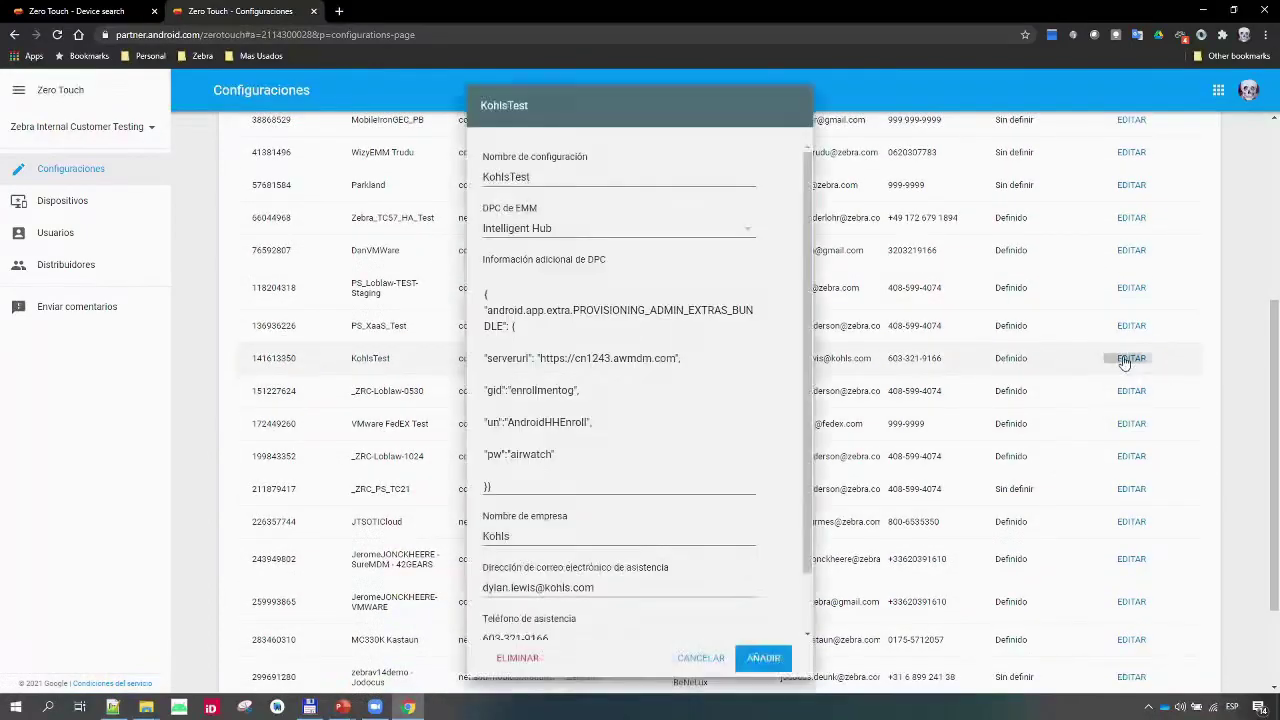
left_click_drag(486, 293, 556, 477)
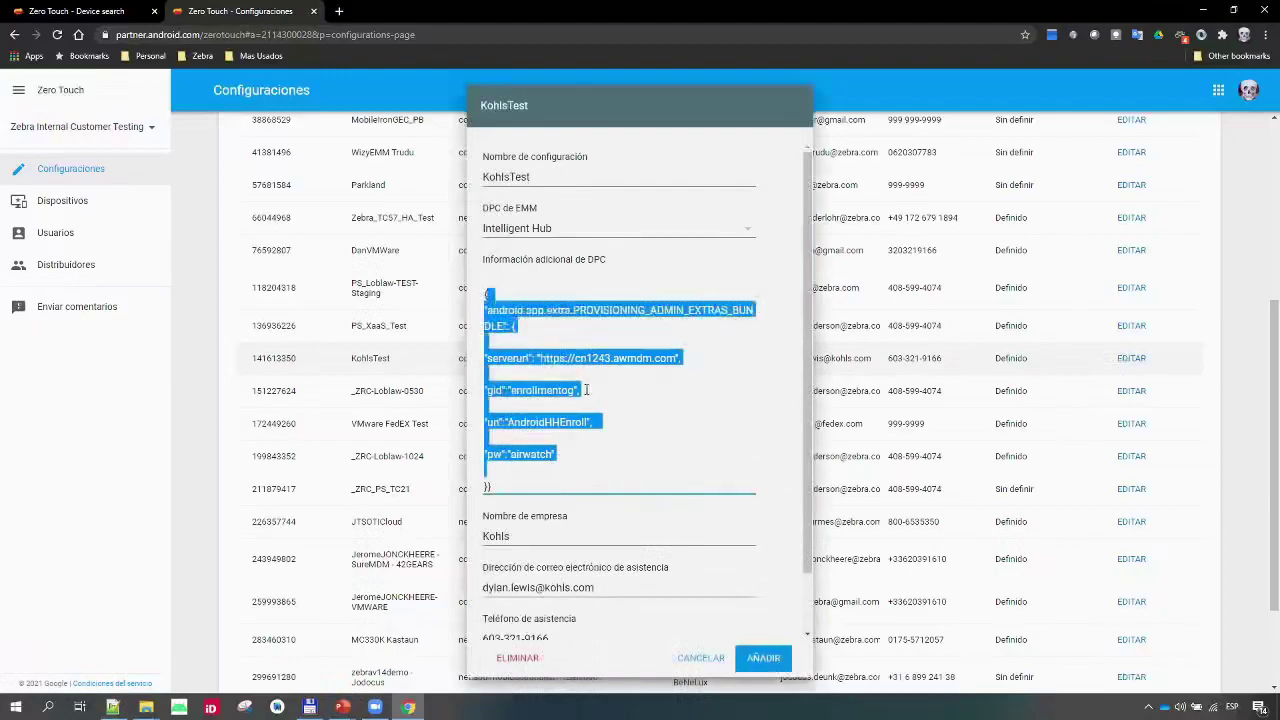
scroll(587, 390, "down", 2)
scroll(560, 370, "up", 2)
left_click(632, 384)
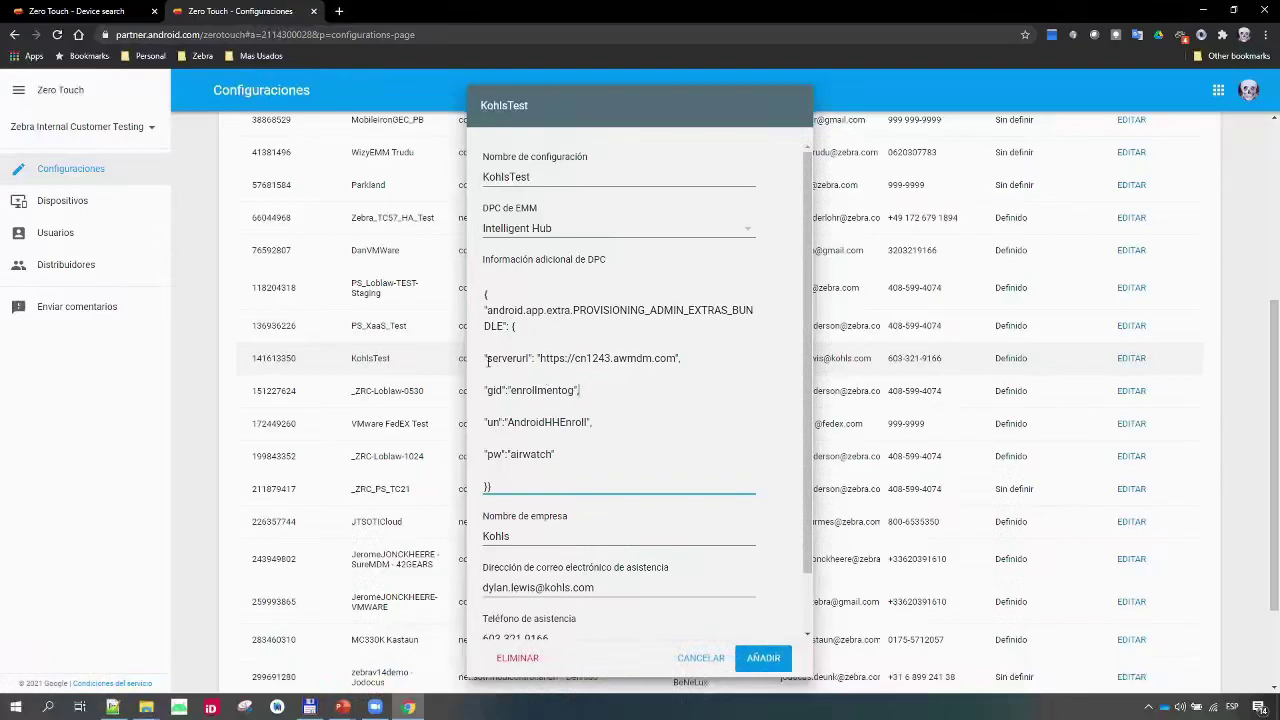
- Go over the server URL, group ID, credentials and support fields of KohlsTest, and cancel the edit without saving
left_click_drag(485, 358, 682, 360)
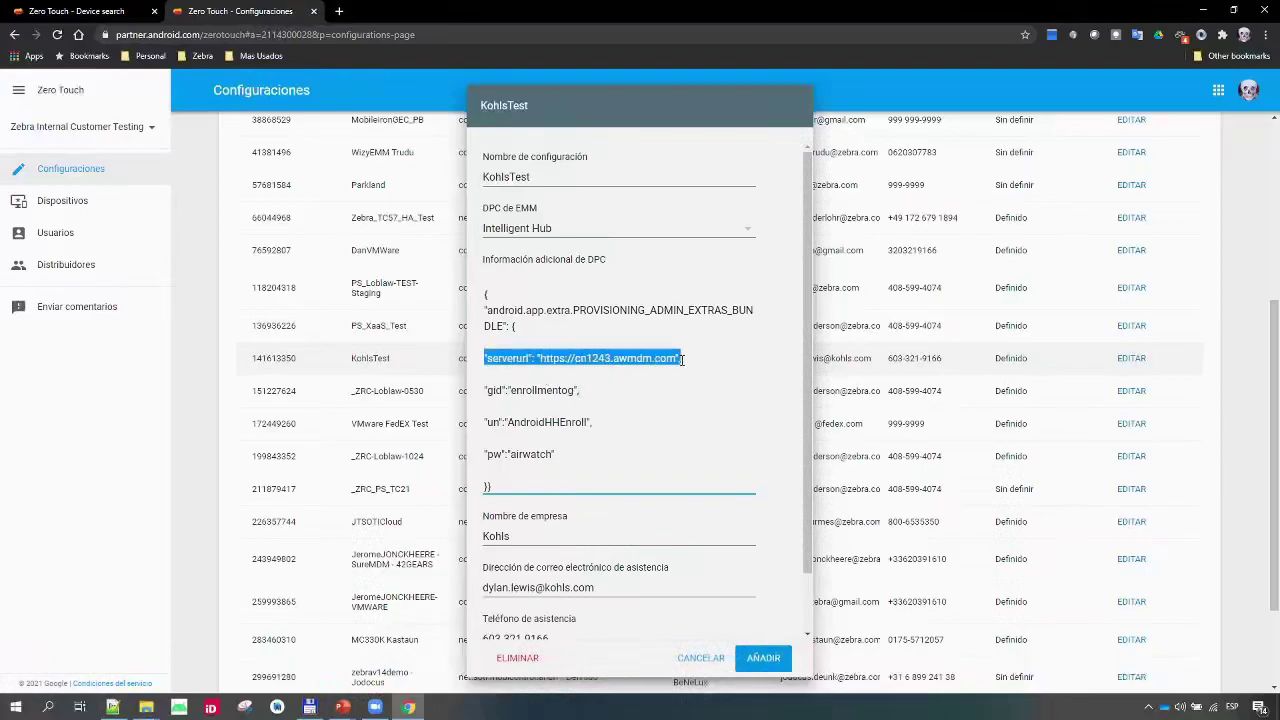
double_click(540, 390)
left_click(537, 422)
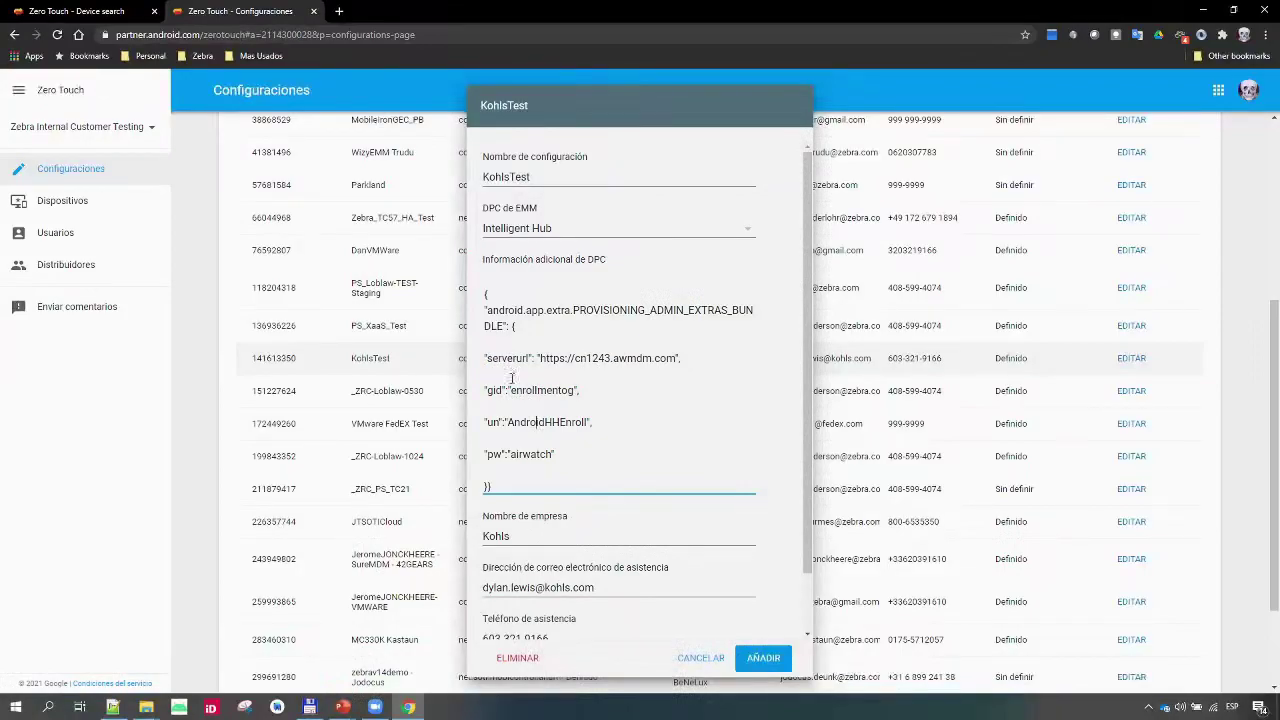
scroll(528, 395, "down", 1)
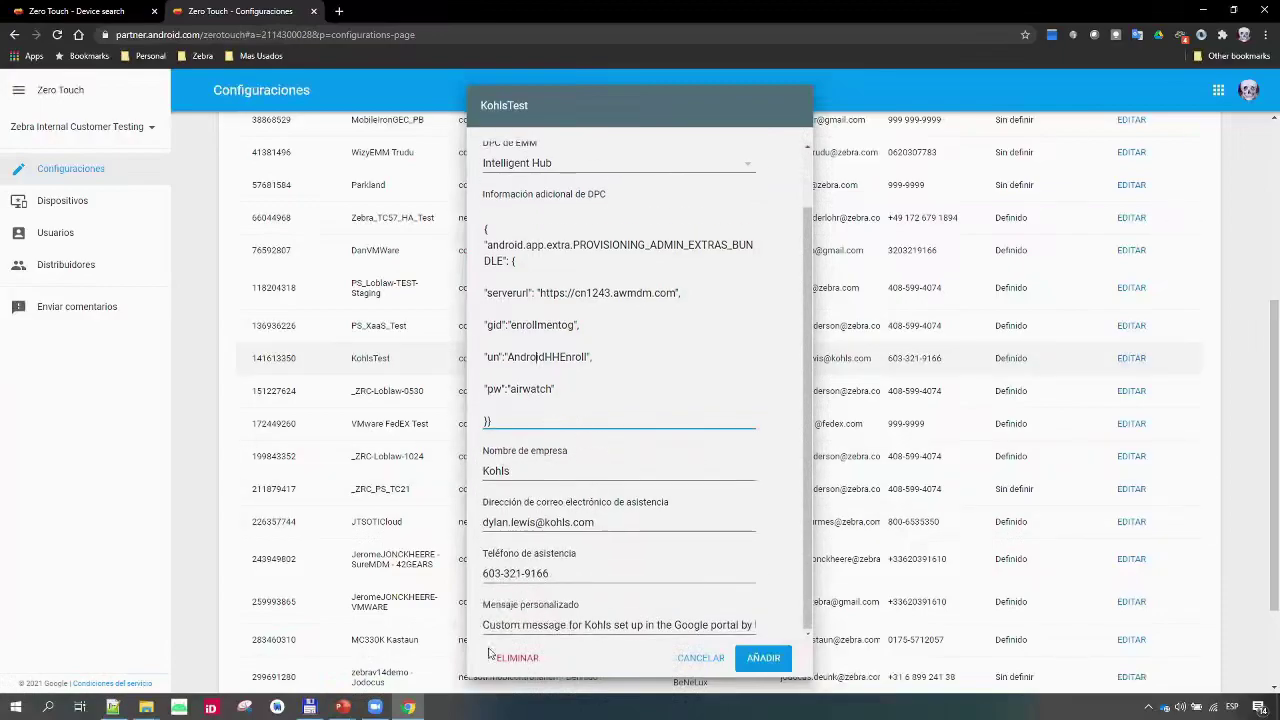
scroll(582, 230, "up", 2)
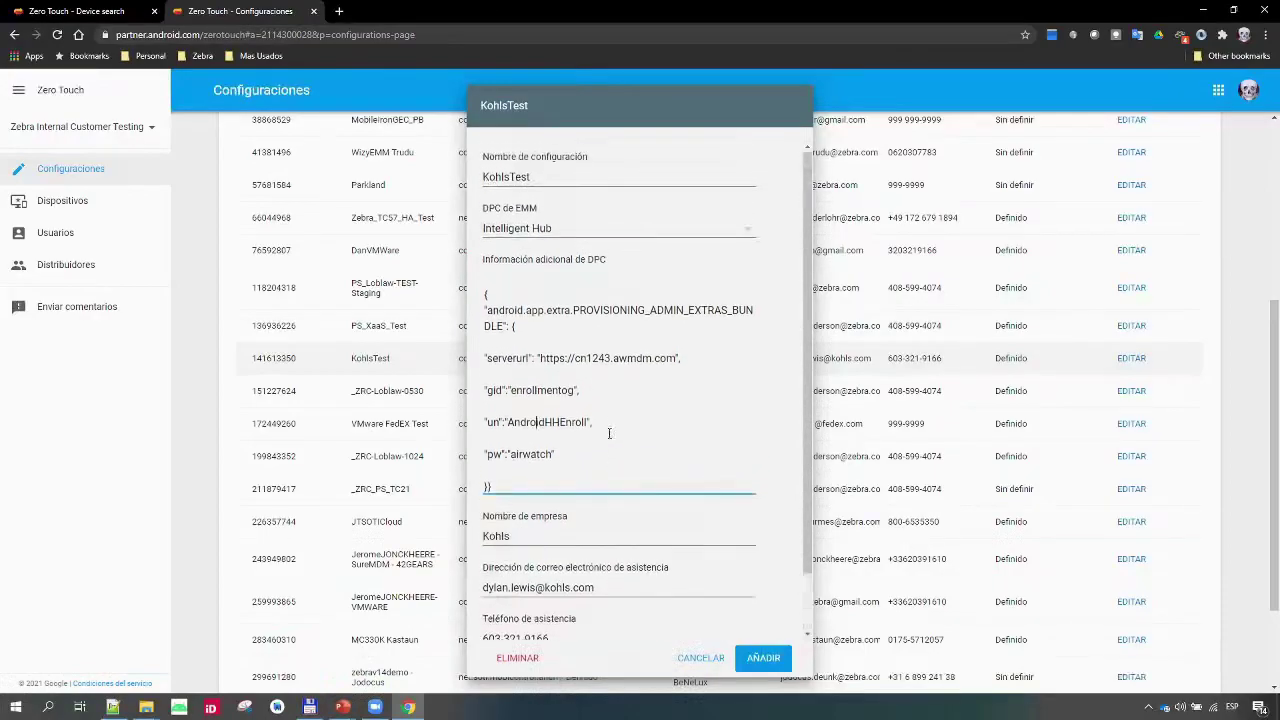
left_click(700, 658)
- Show the Dispositivos page and check which identifier types are available for searching devices, without choosing one
scroll(234, 577, "up", 3)
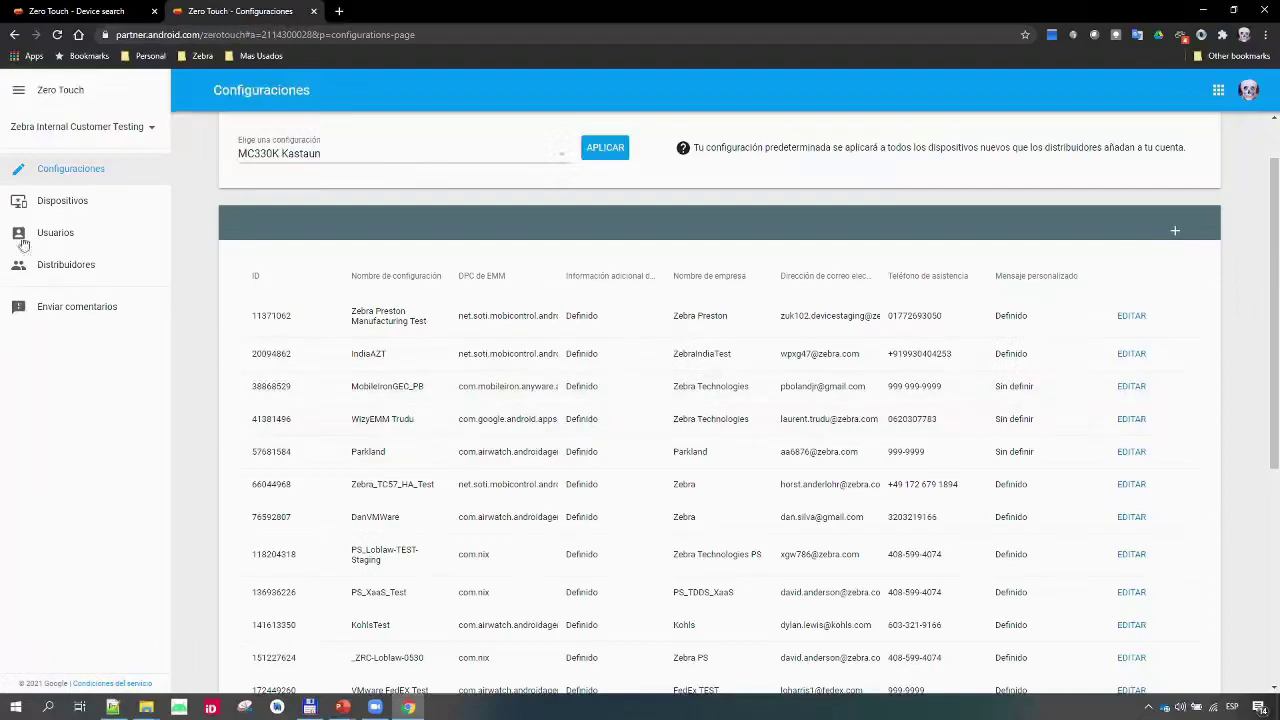
left_click(60, 202)
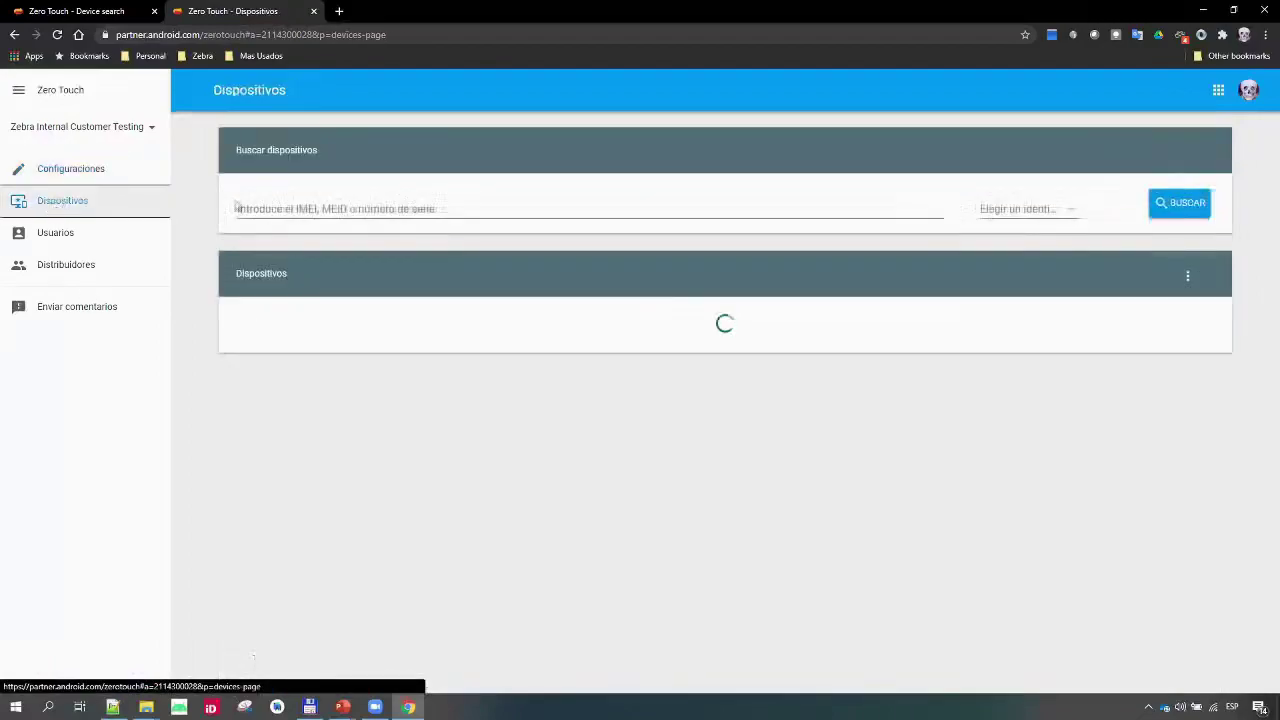
left_click(280, 210)
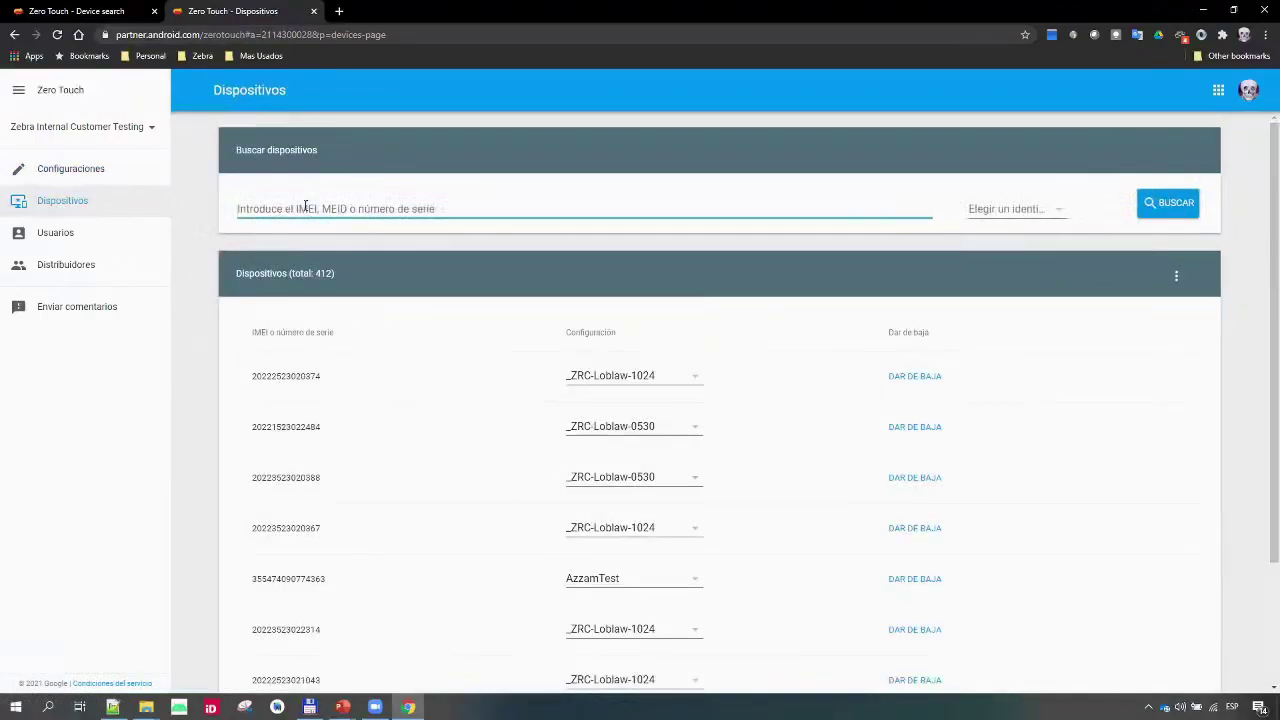
left_click(985, 212)
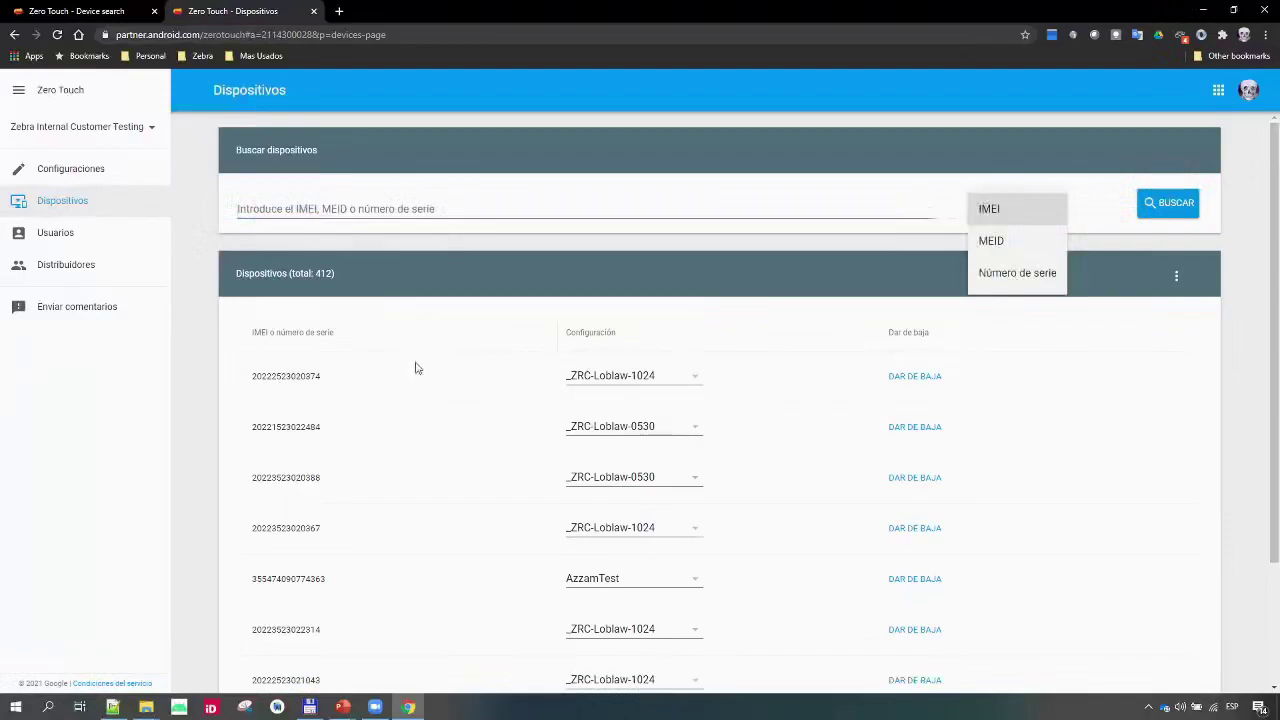
left_click(103, 491)
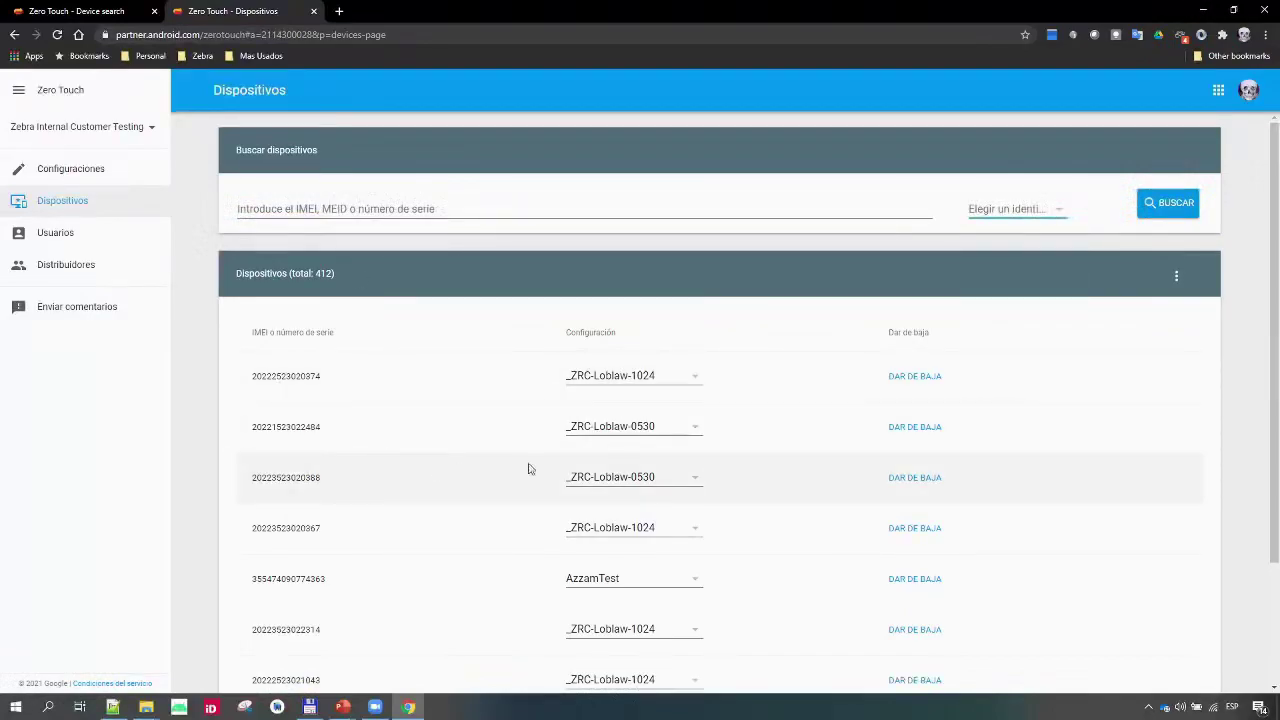
- View the Distribuidores page of the customer portal, and return to the reseller portal's Device search page
left_click(60, 270)
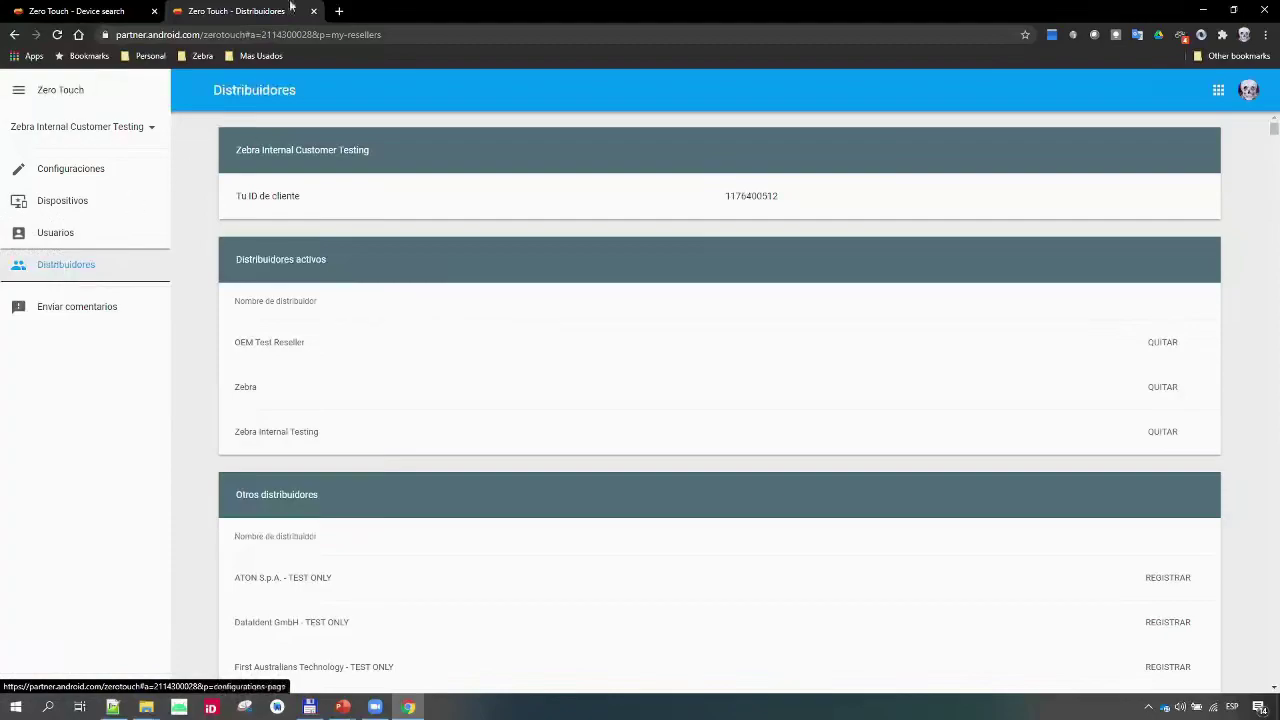
left_click(72, 12)
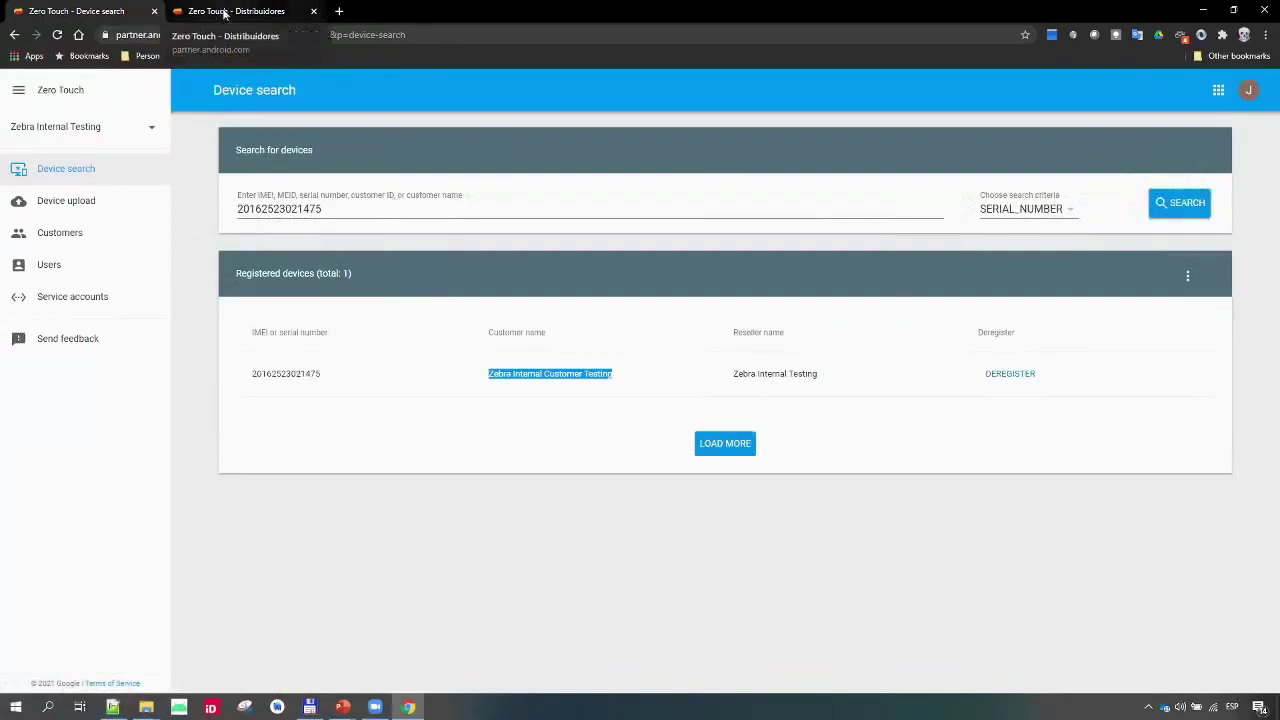
- Minimize the browser to reveal the Demo Práctica slide, and reposition and enlarge the Zoom Meeting video window over it
left_click(1203, 10)
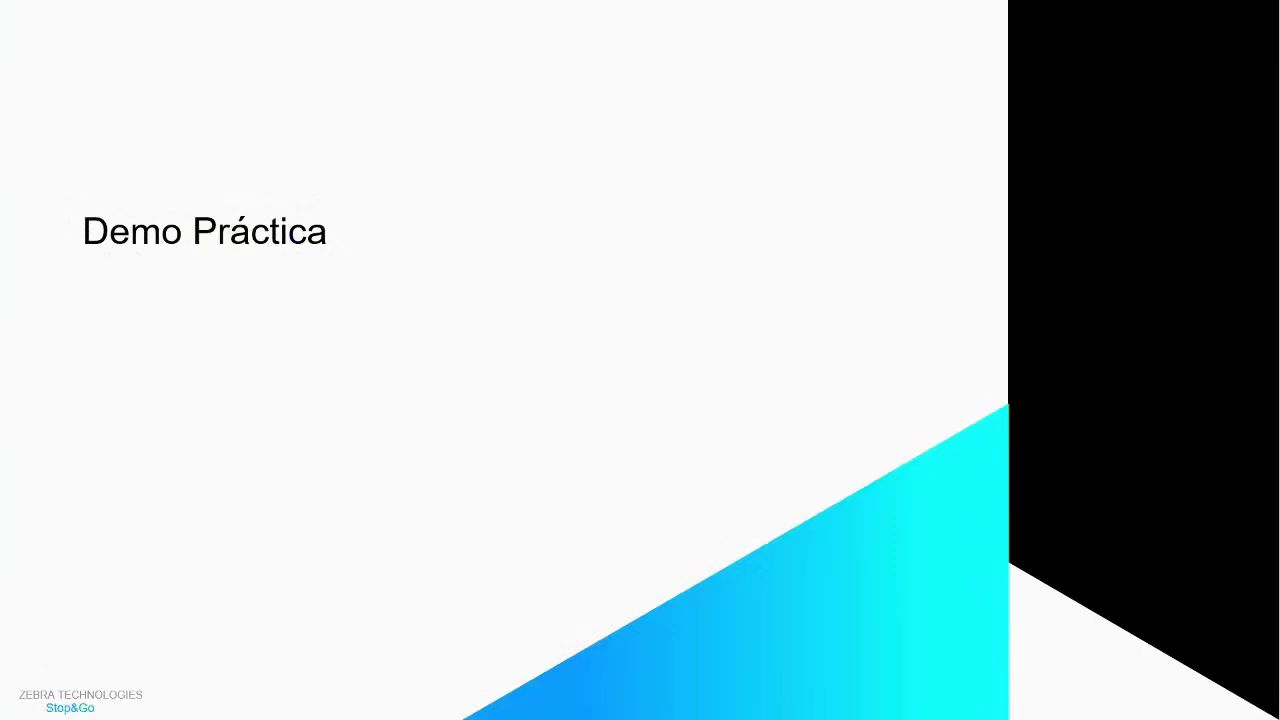
left_click_drag(1275, 113, 1125, 18)
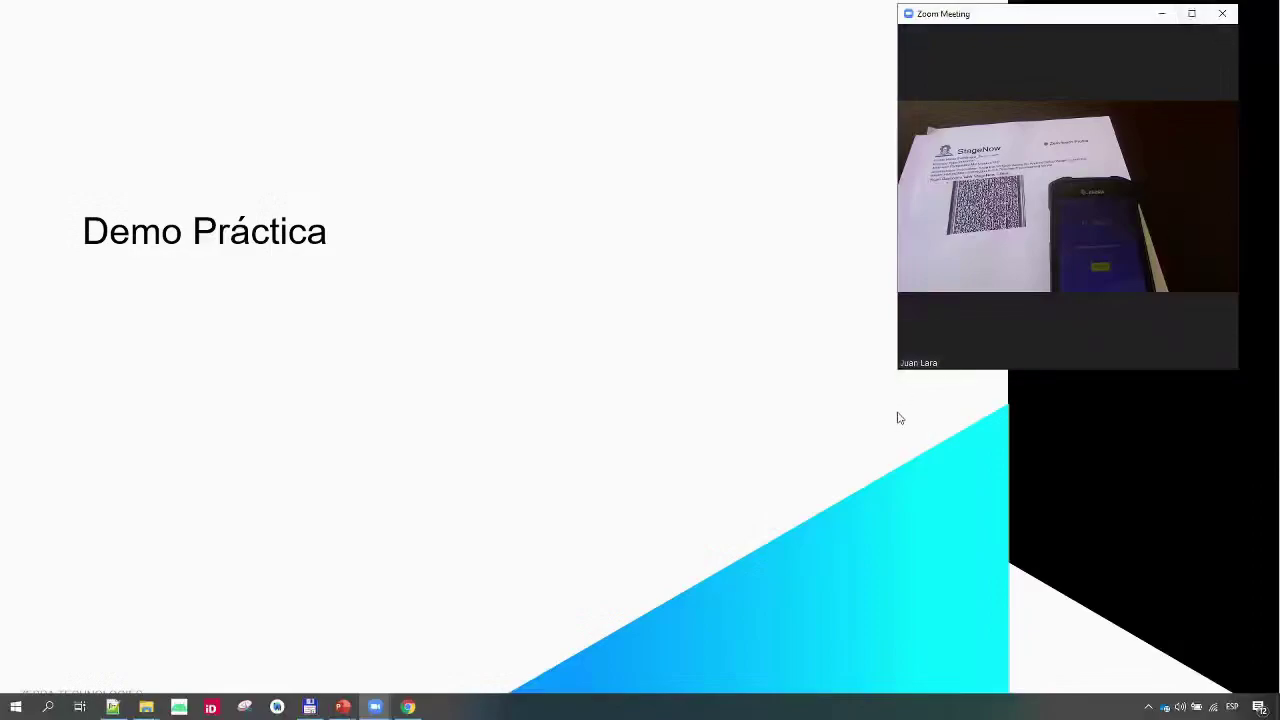
left_click_drag(898, 370, 838, 413)
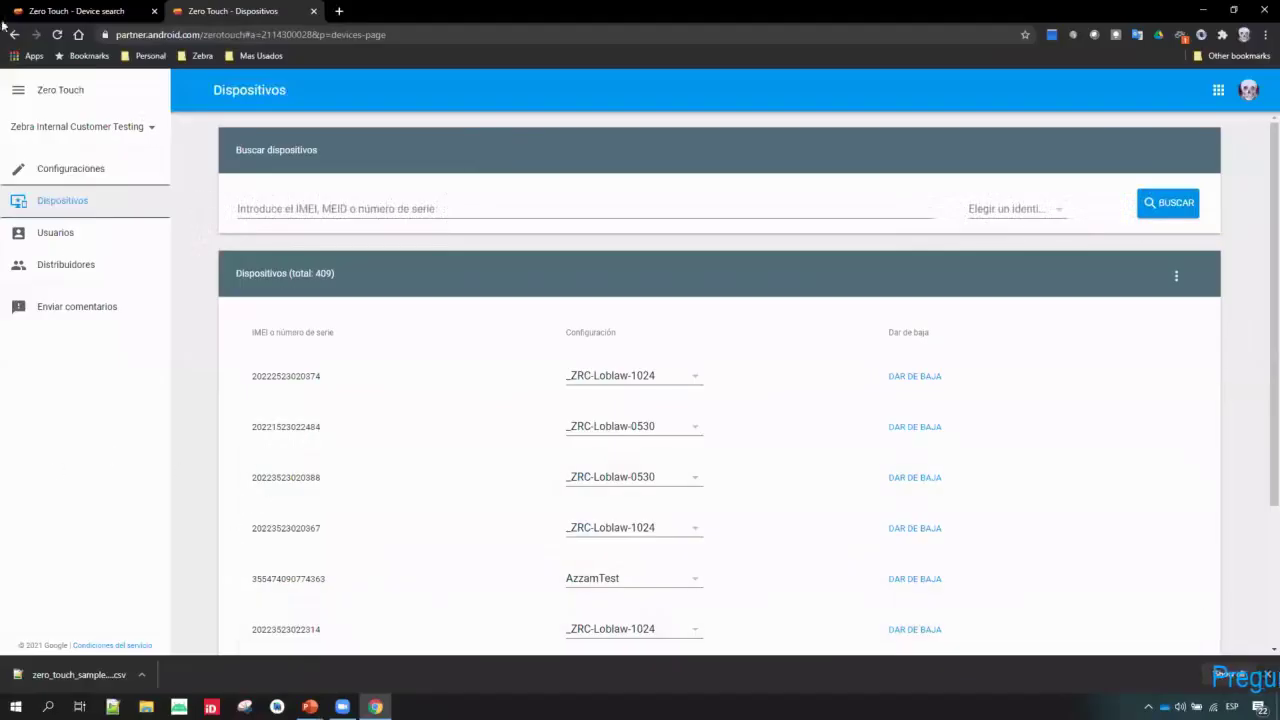
- Show the reseller portal's Customers page, examine the fields of the Add a new customer form, and cancel it
key("ctrl+Page_Up")
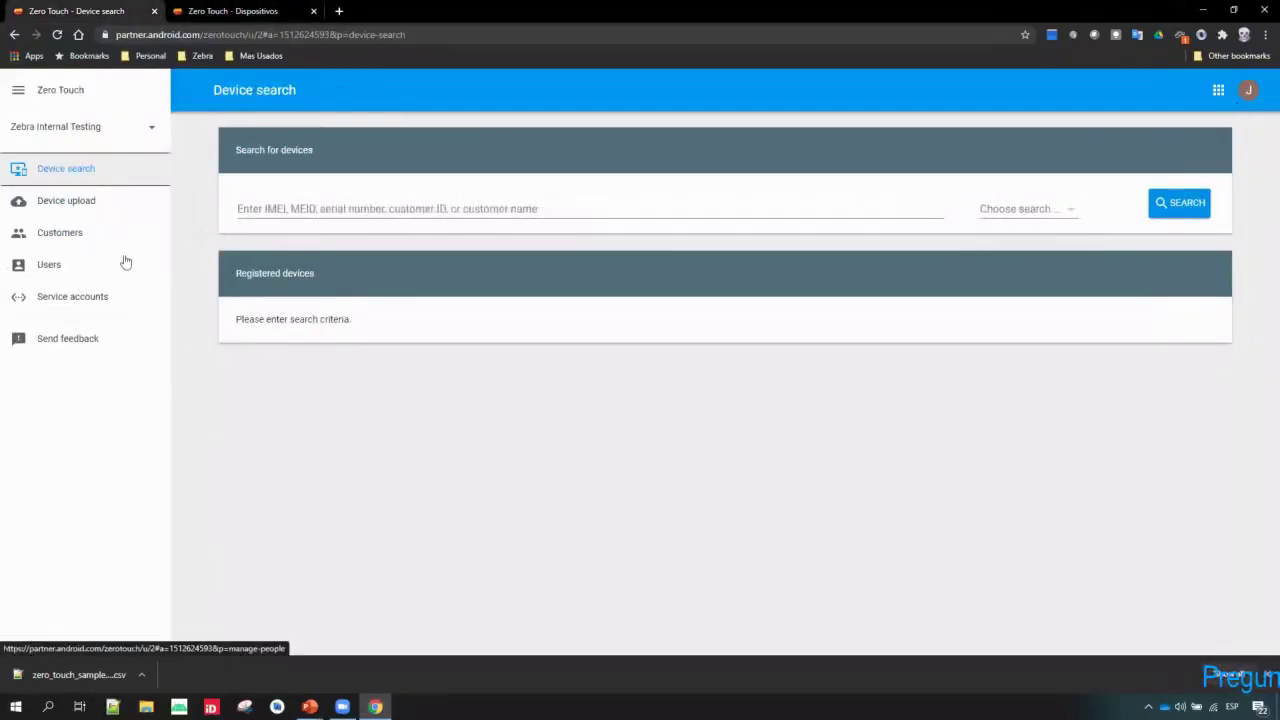
left_click(69, 236)
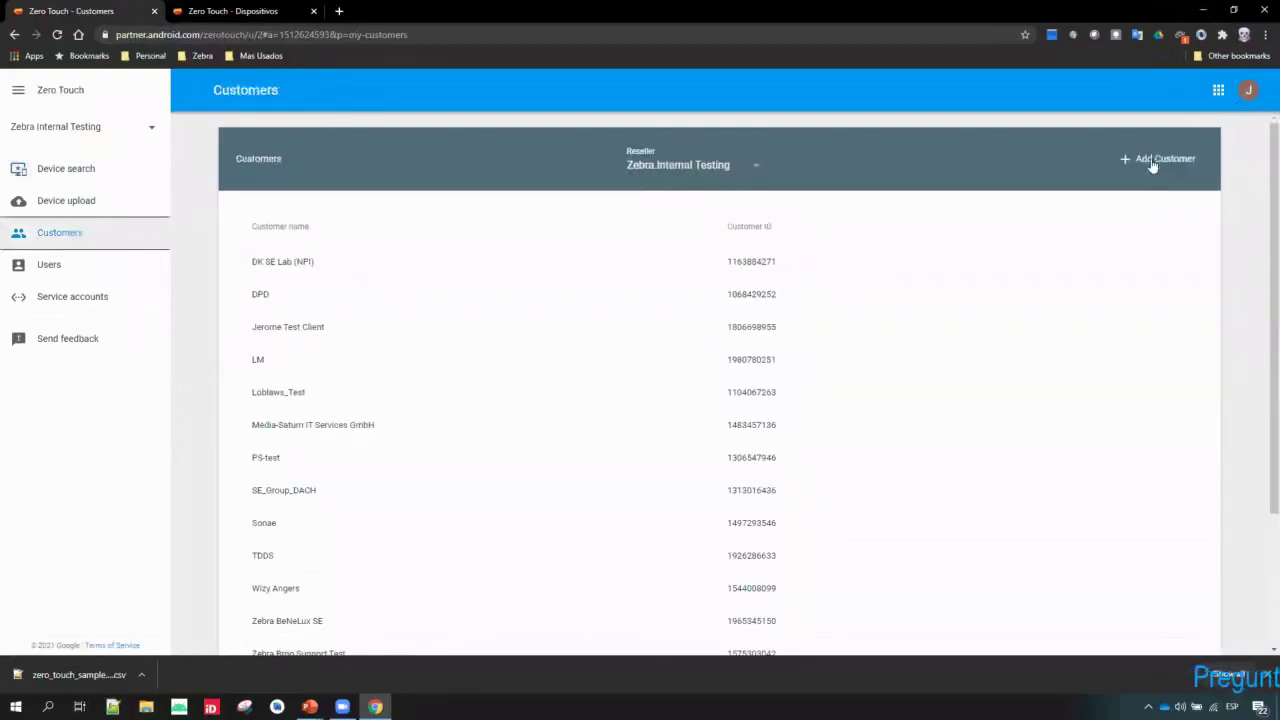
left_click(1147, 162)
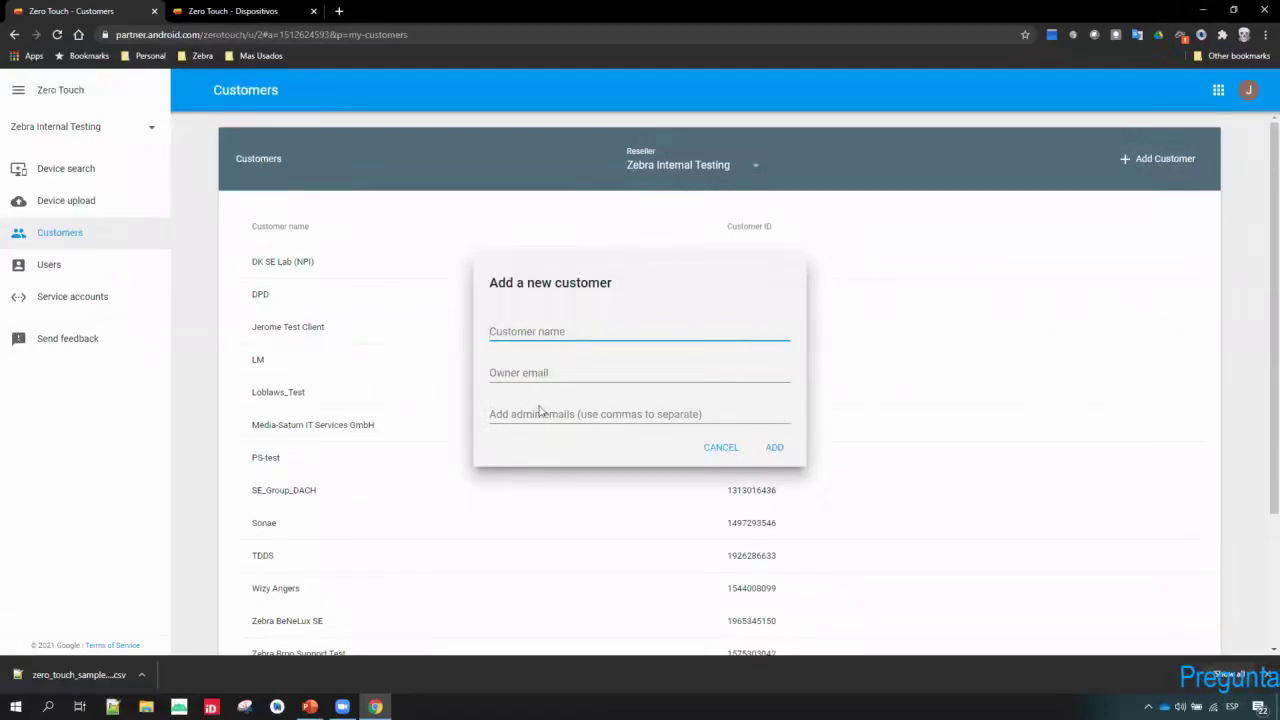
left_click(717, 449)
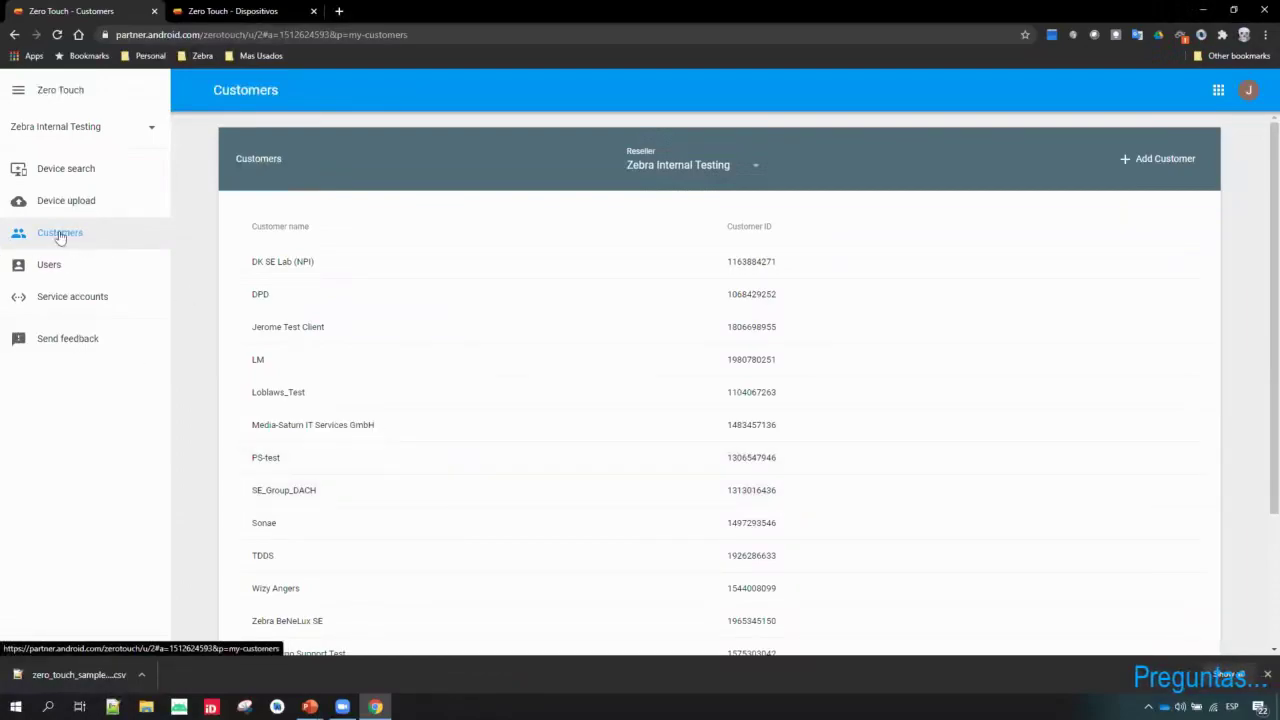
- Try to access the customer portal with a different signed-in Google account, and read the account permission message
left_click(240, 11)
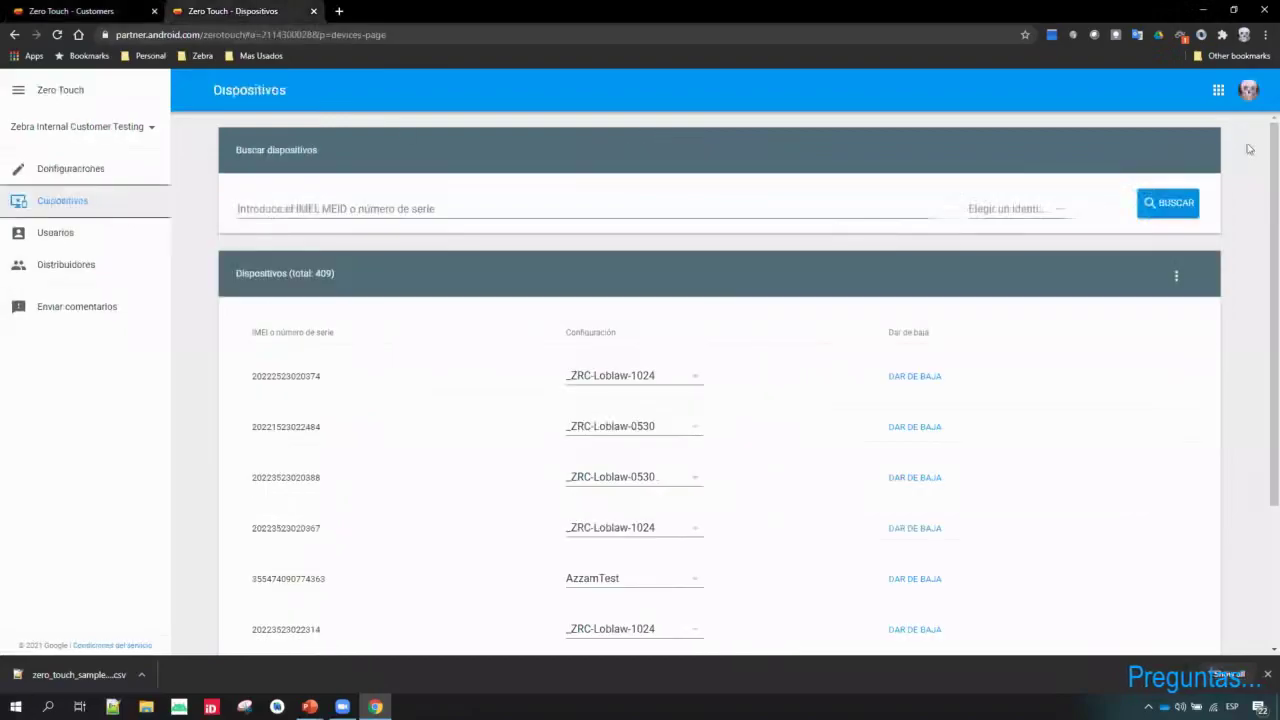
left_click(1248, 92)
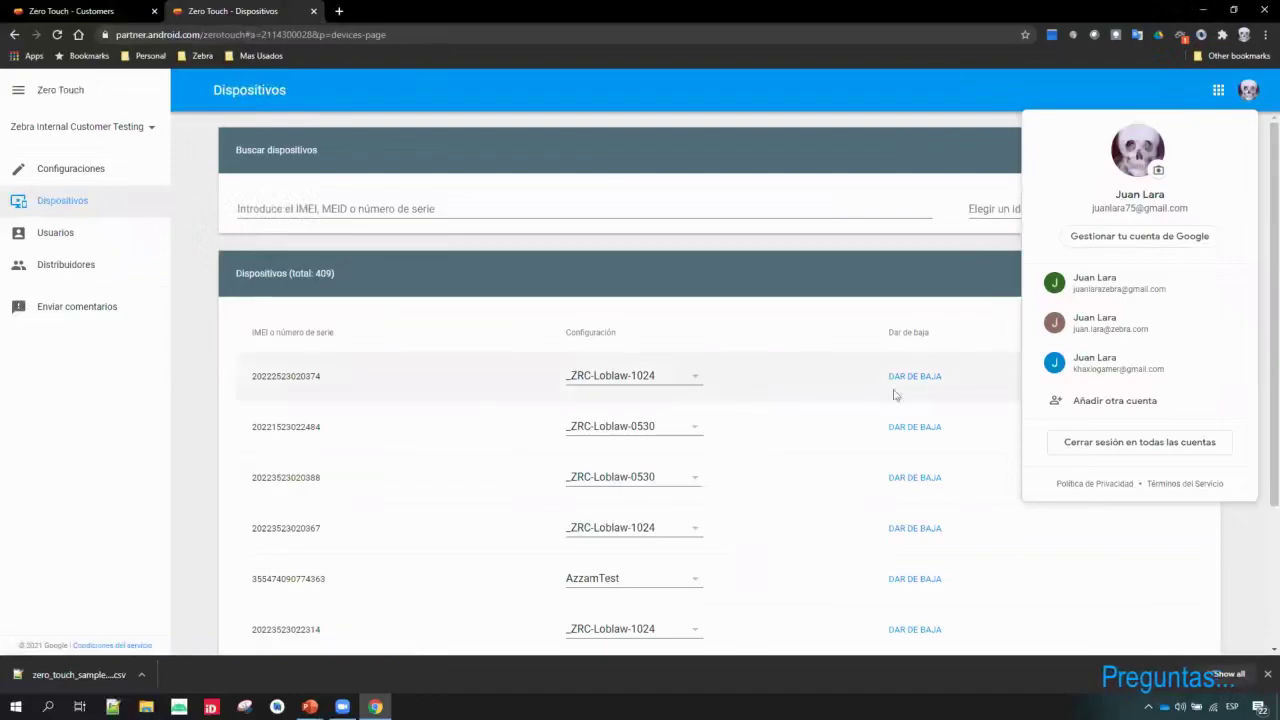
left_click(1078, 372)
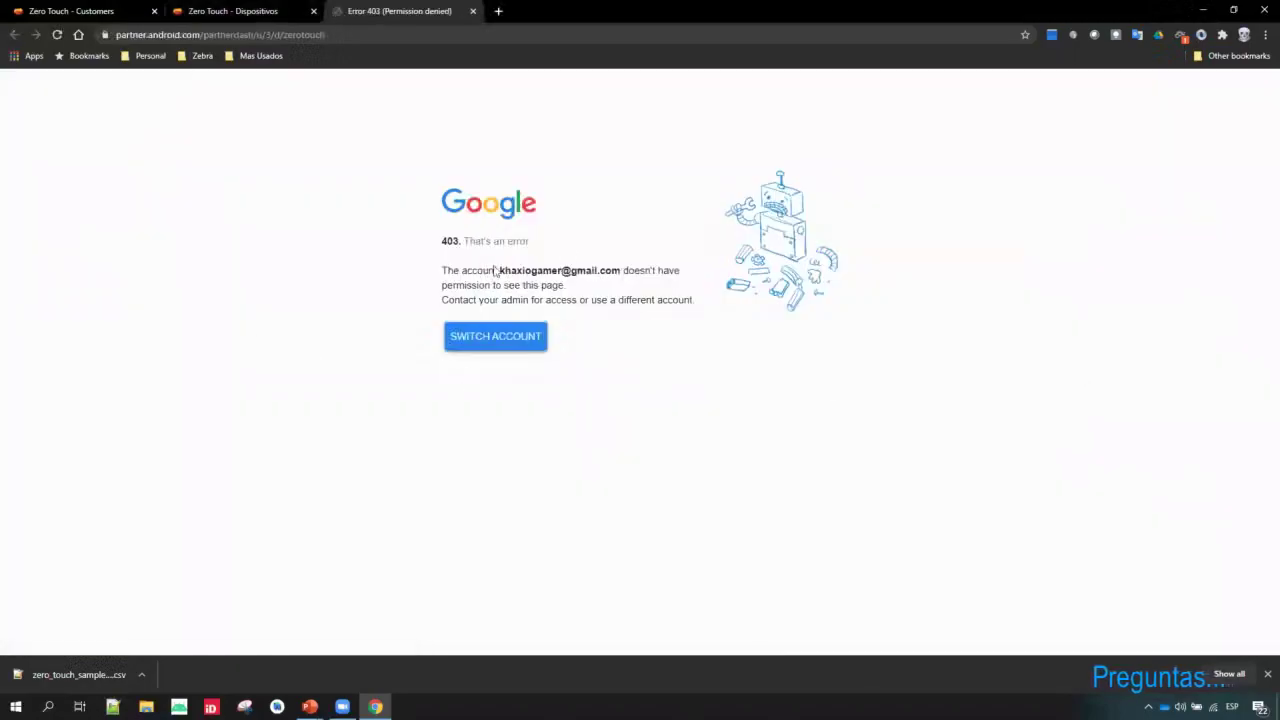
left_click_drag(445, 265, 571, 289)
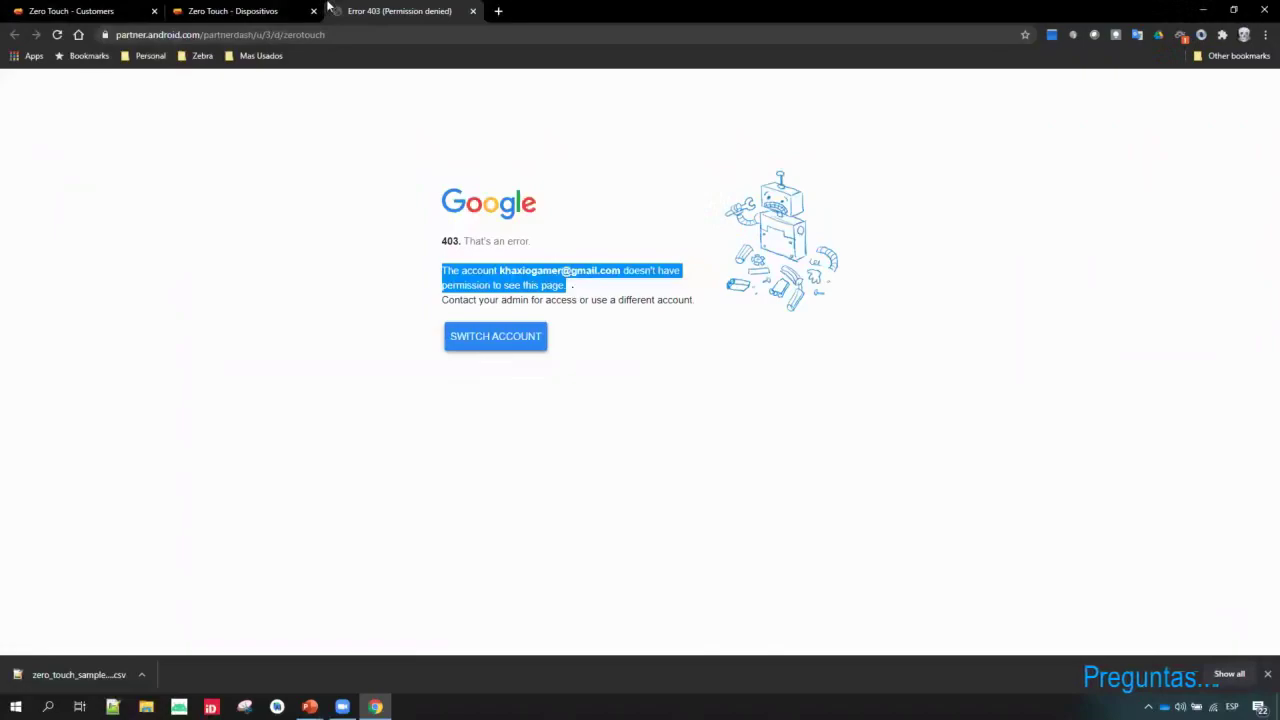
- Close the permission error page and browse the resellers listed on the customer portal's Distribuidores page
middle_click(327, 6)
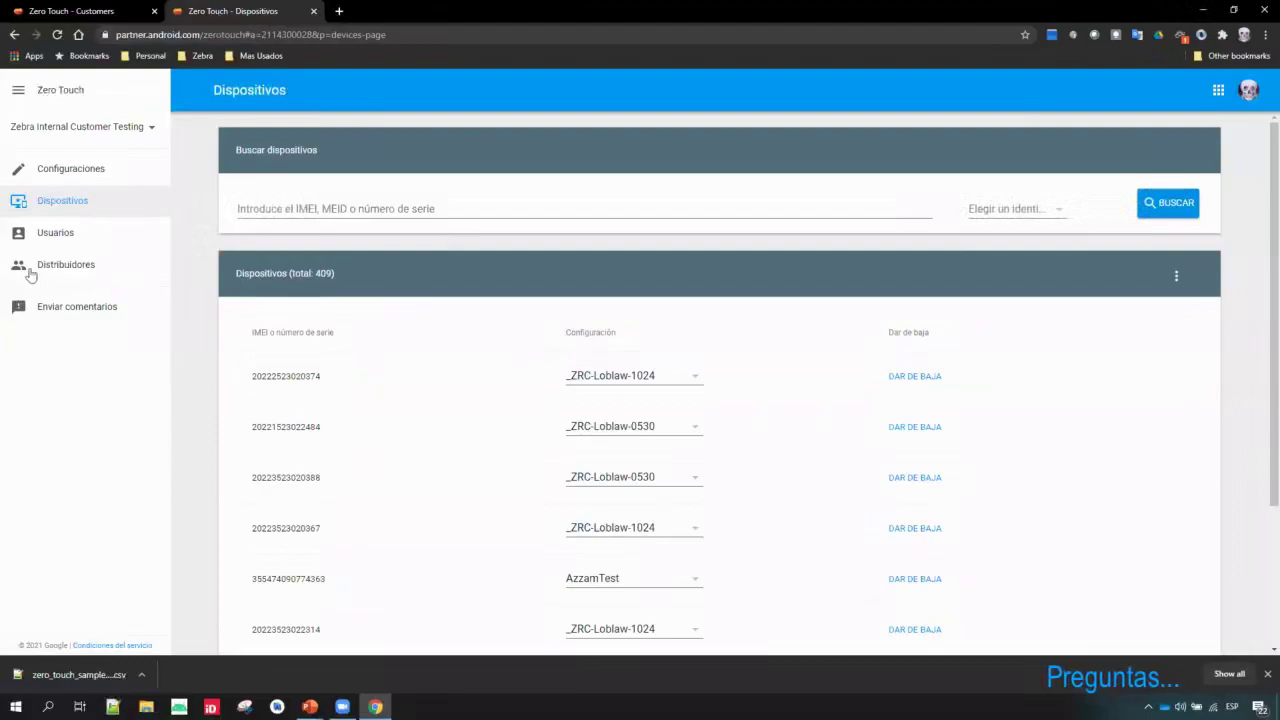
left_click(61, 270)
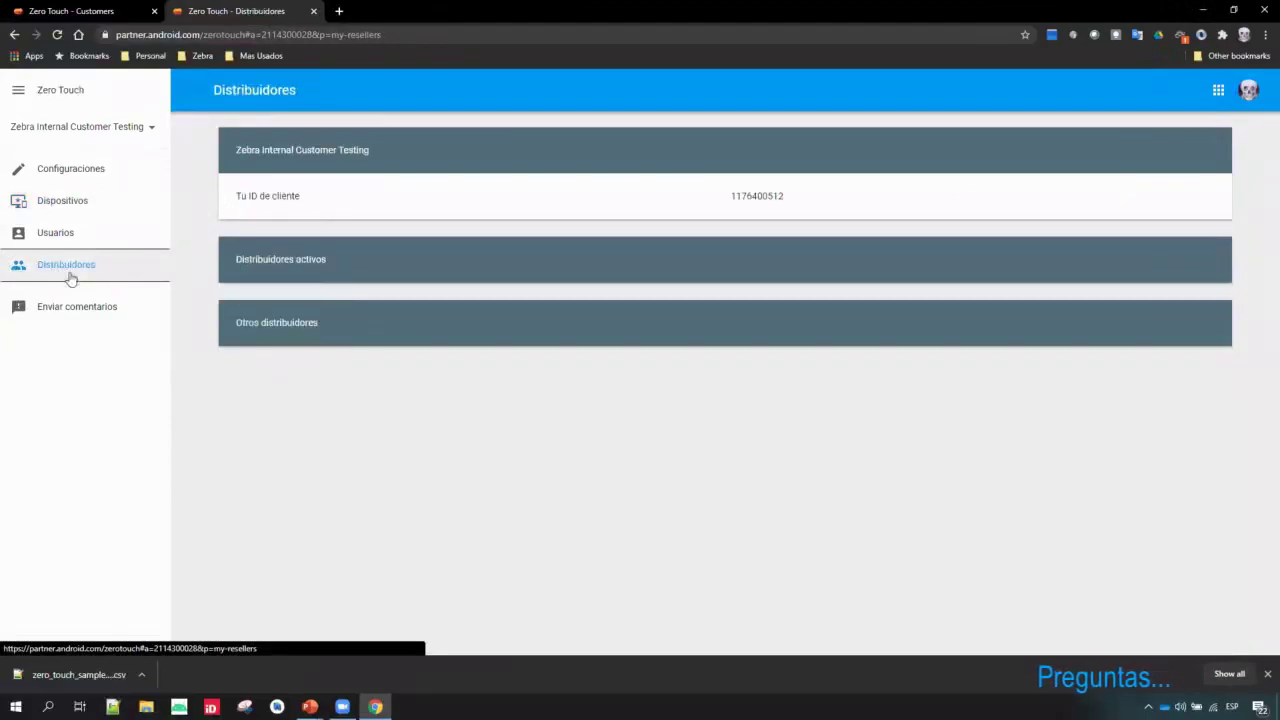
scroll(587, 374, "down", 3)
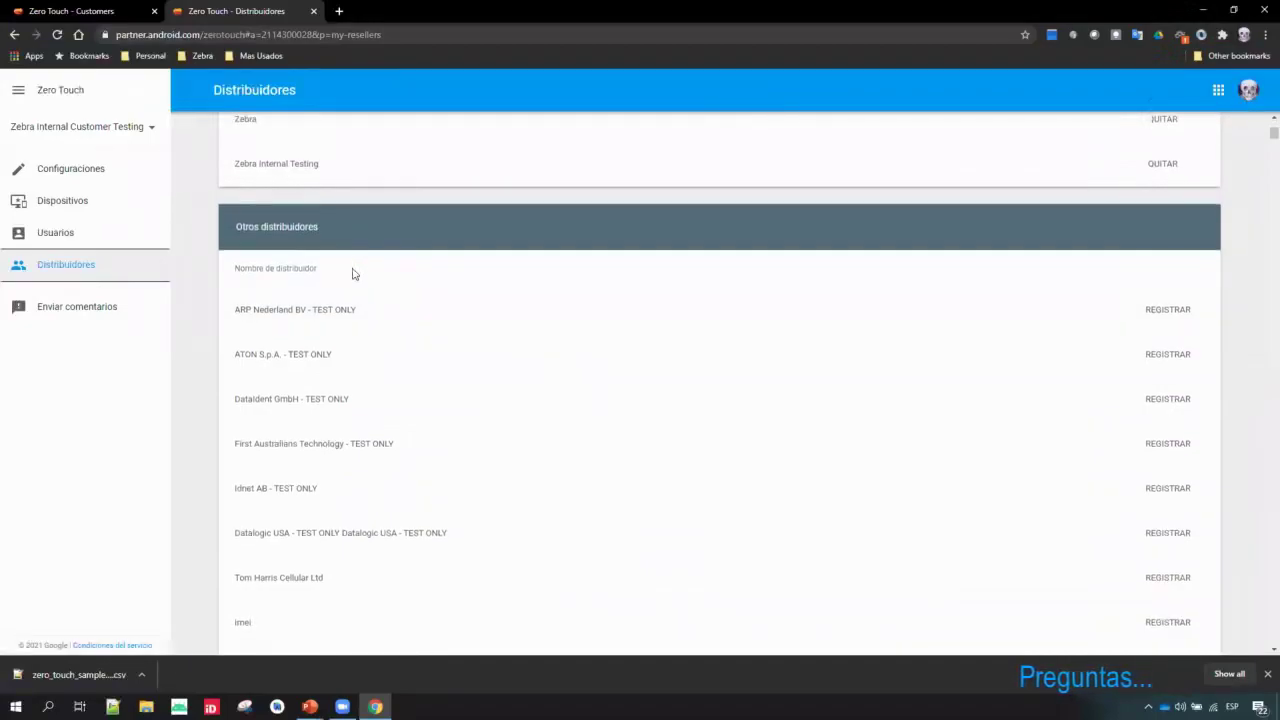
scroll(358, 300, "down", 1)
scroll(361, 331, "down", 8)
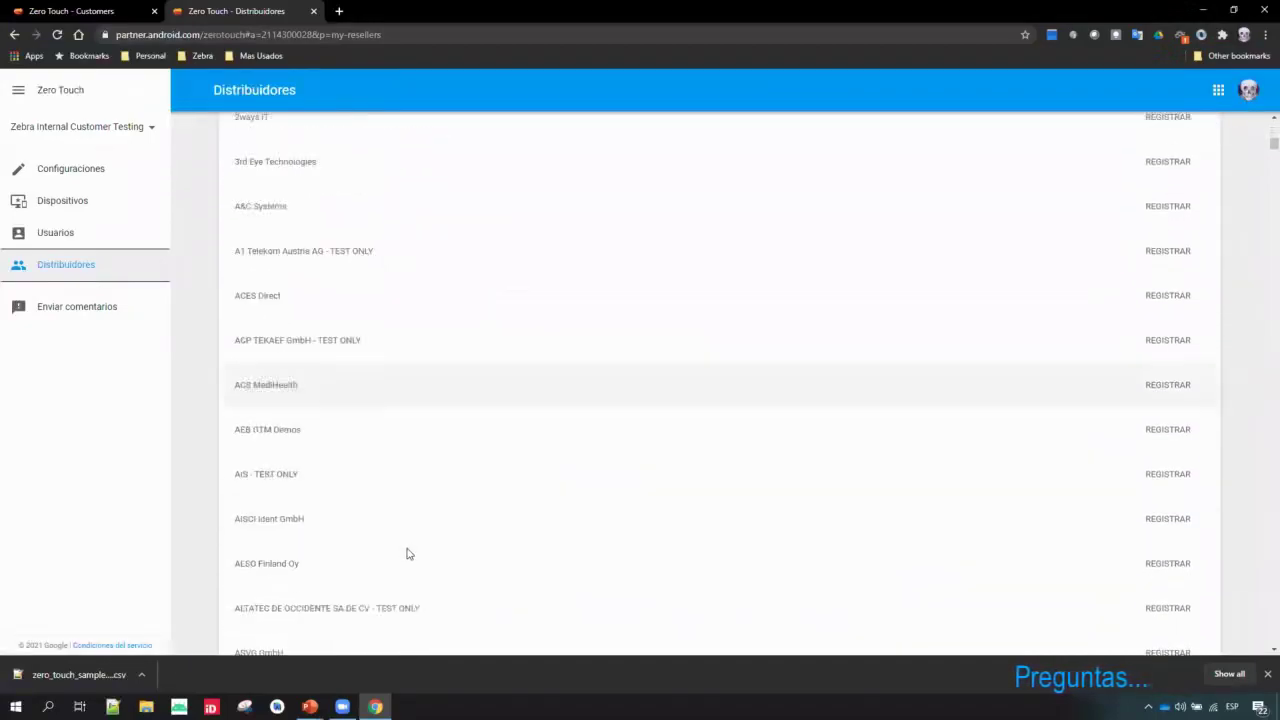
scroll(411, 566, "down", 2)
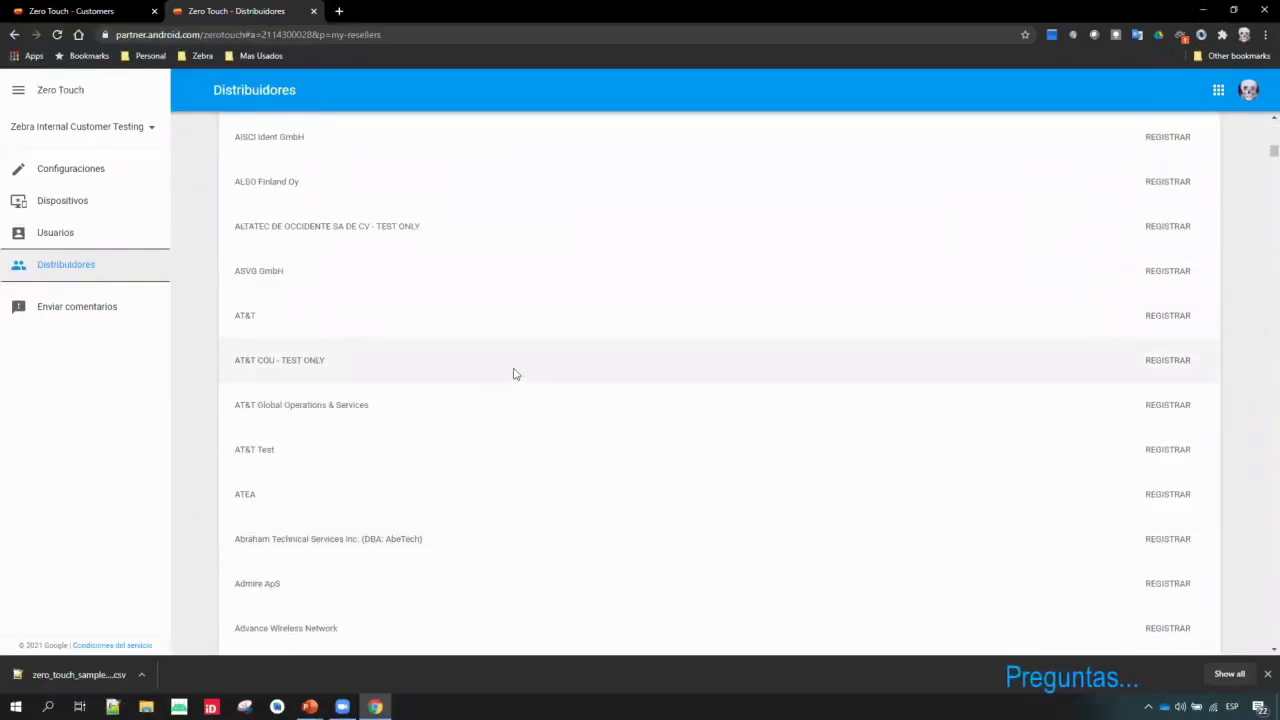
scroll(545, 351, "up", 1)
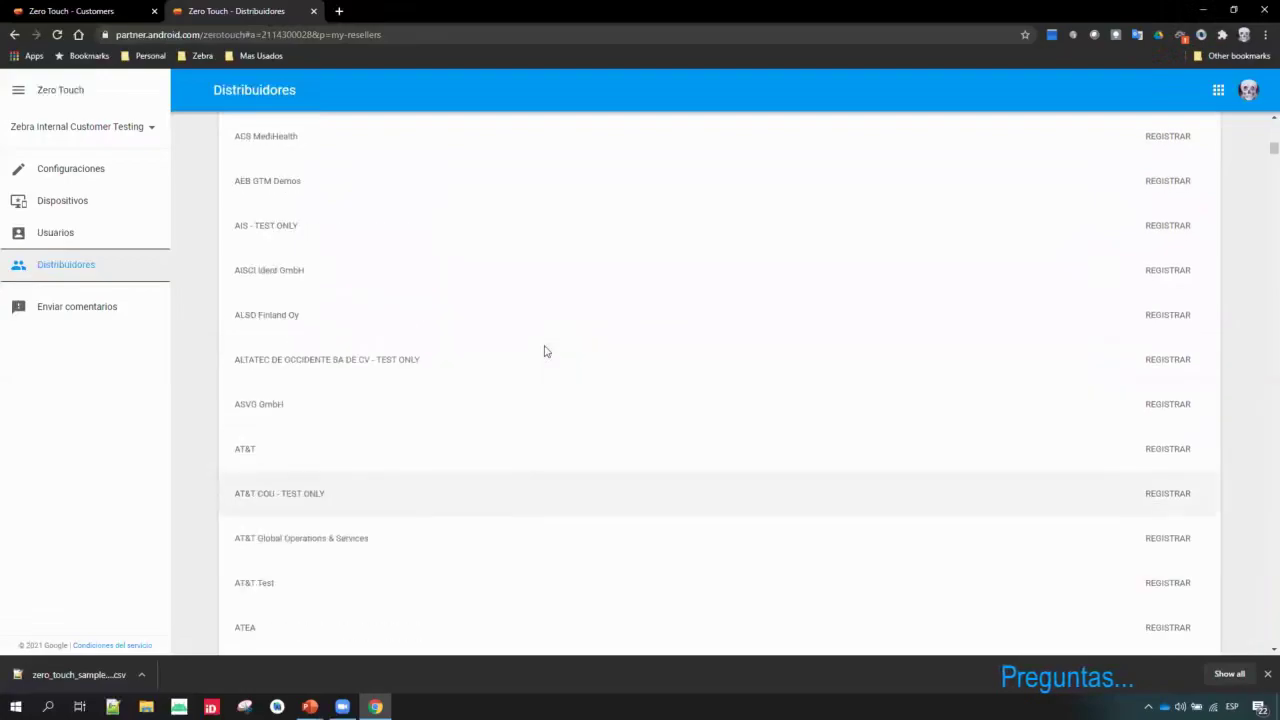
- Search the reseller list for "ares" and look over the entries around the match
key("ctrl+f")
type("ares")
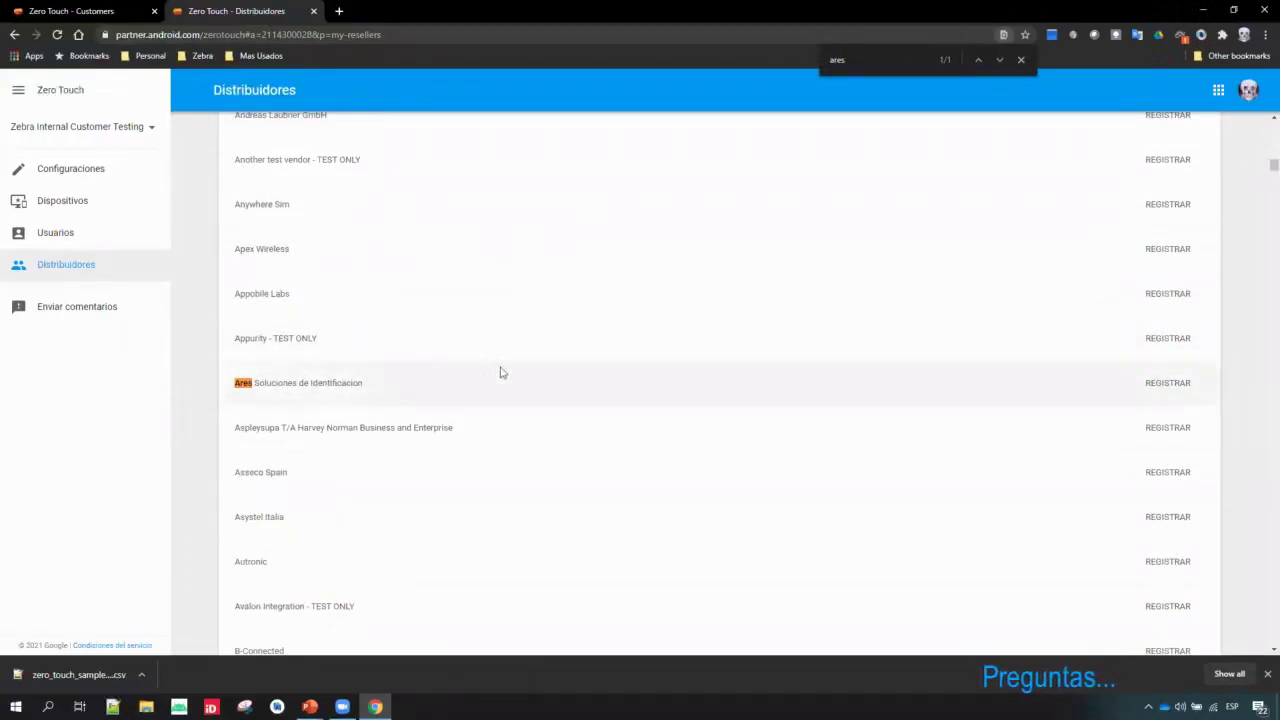
scroll(437, 377, "up", 3)
scroll(394, 432, "down", 3)
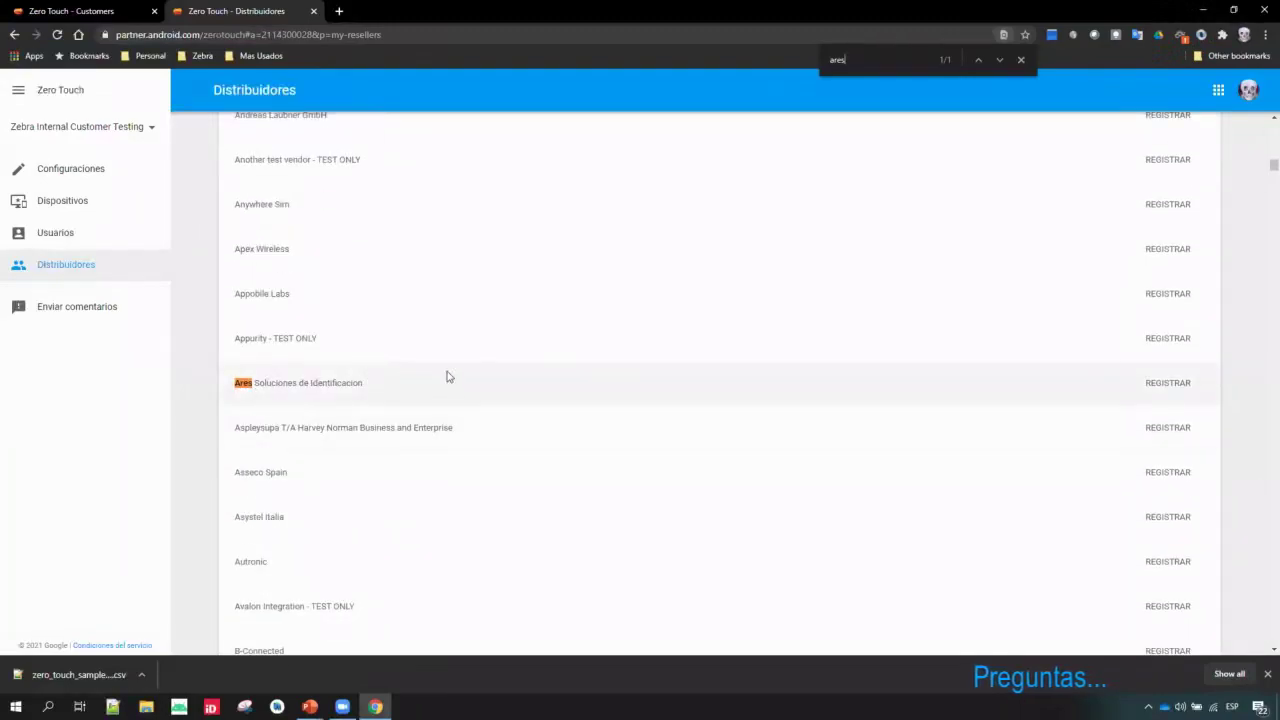
- Search the reseller list for "zetes" and browse back up through the preceding entries
key("ctrl+f")
type("zetes")
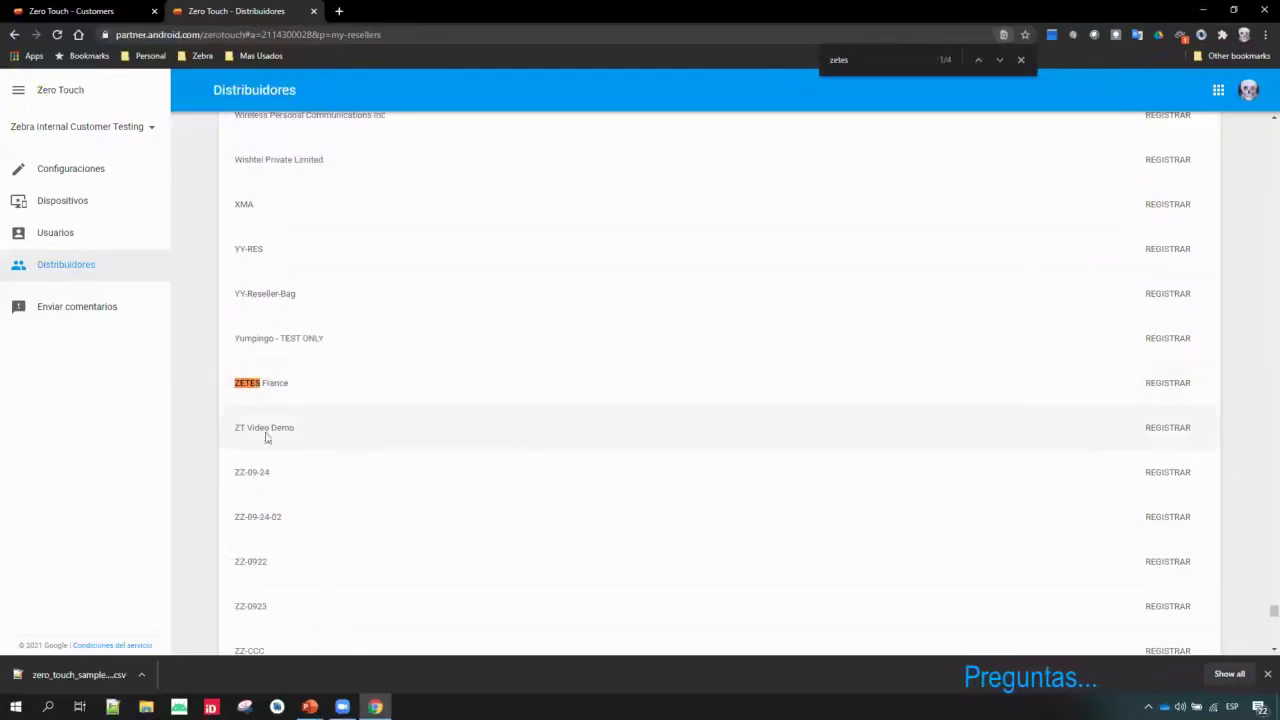
scroll(722, 470, "up", 3)
scroll(722, 470, "up", 3)
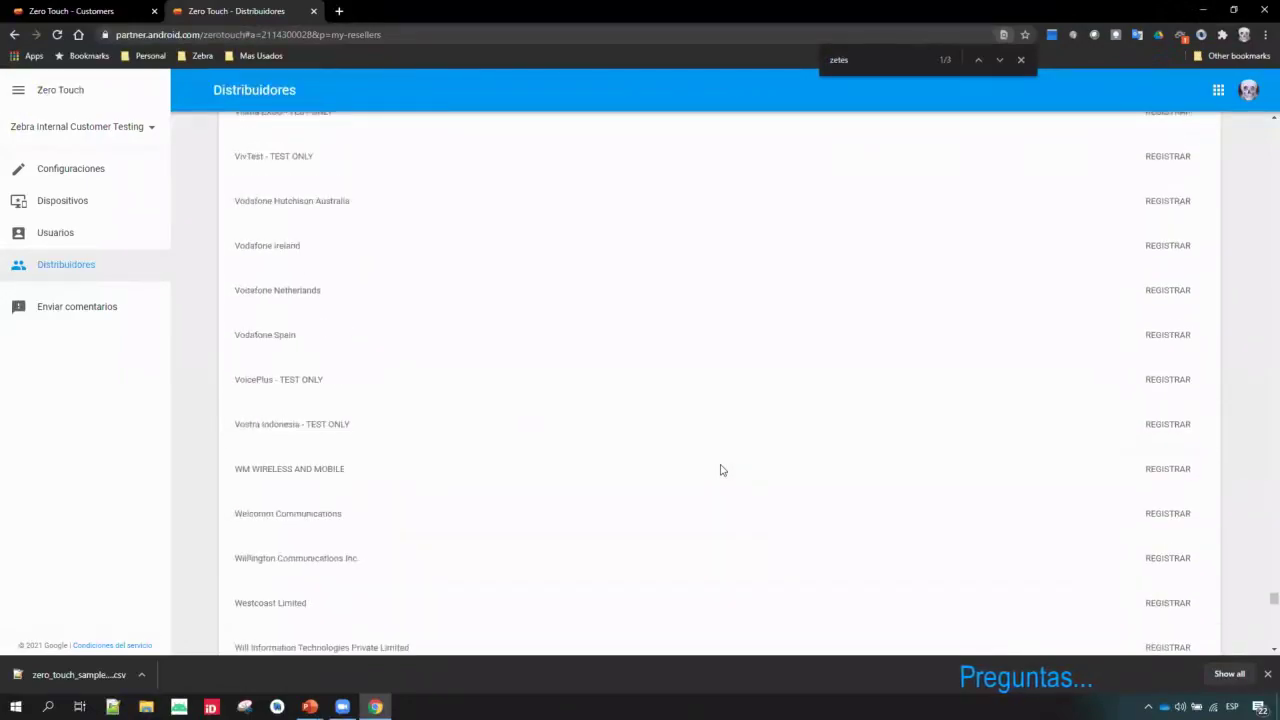
scroll(722, 470, "up", 10)
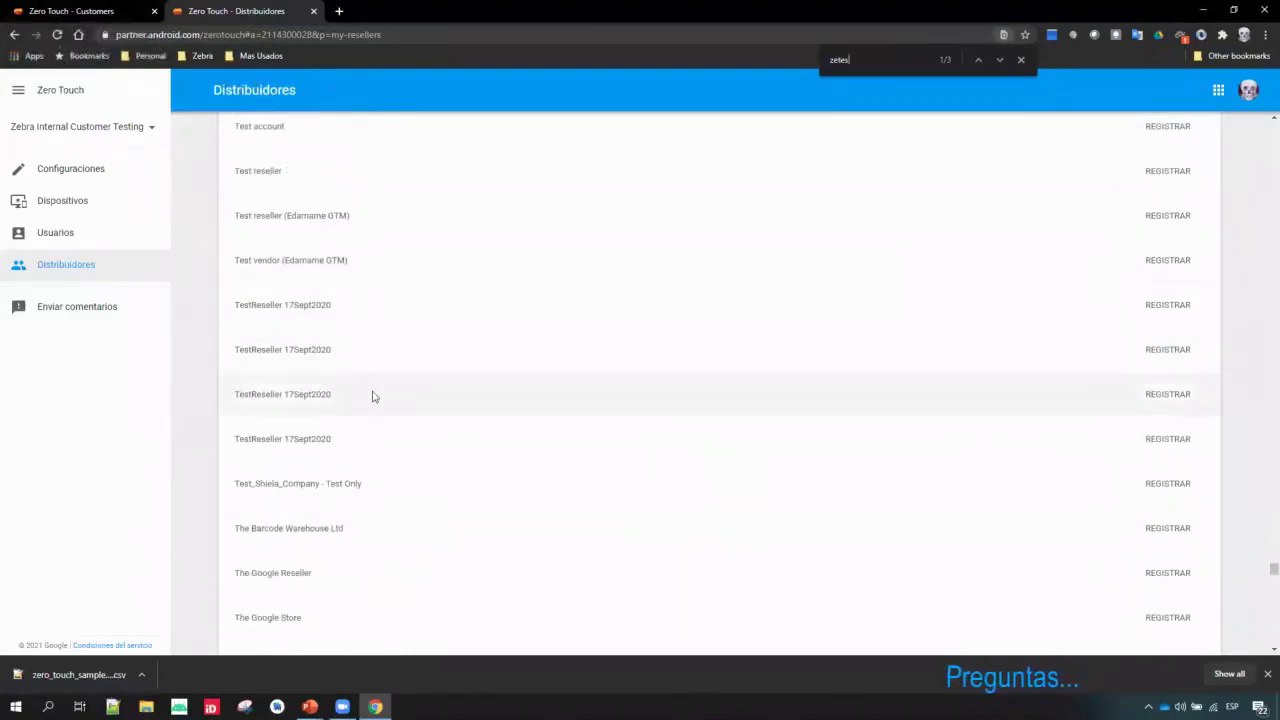
scroll(372, 397, "up", 8)
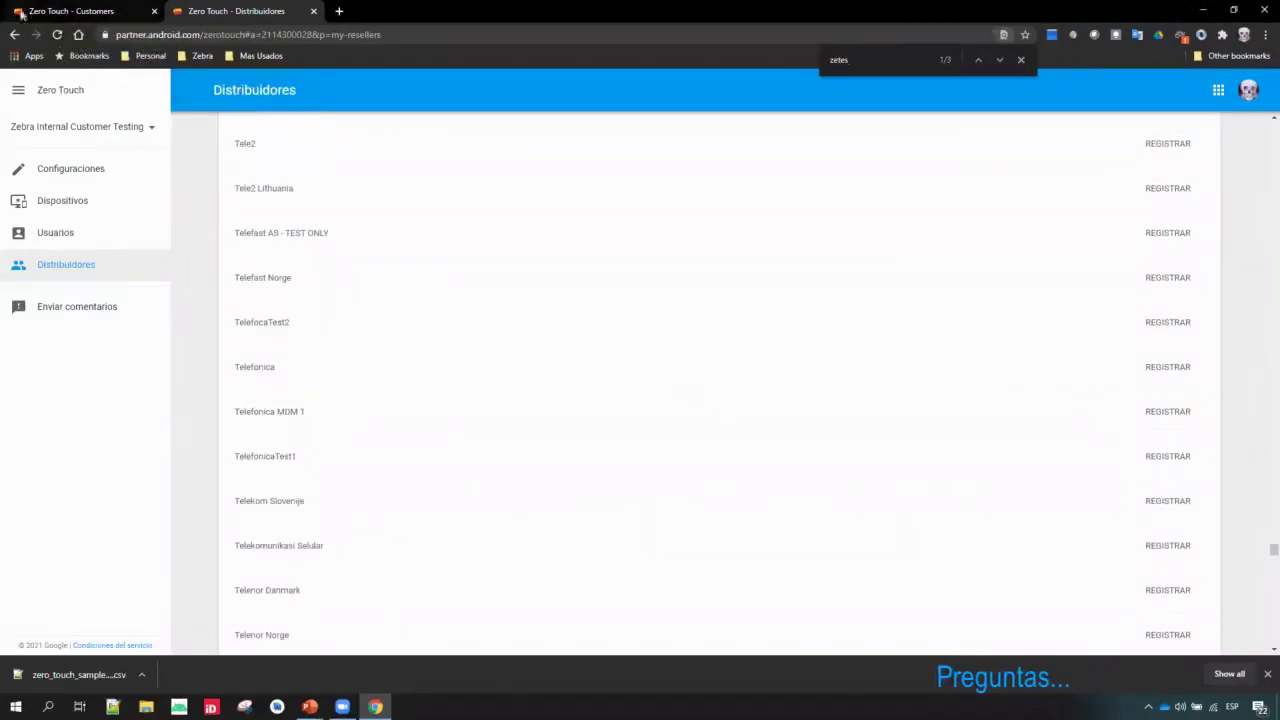
- Compare the reseller portal's Customers page with the customer portal's list of other resellers
left_click(55, 11)
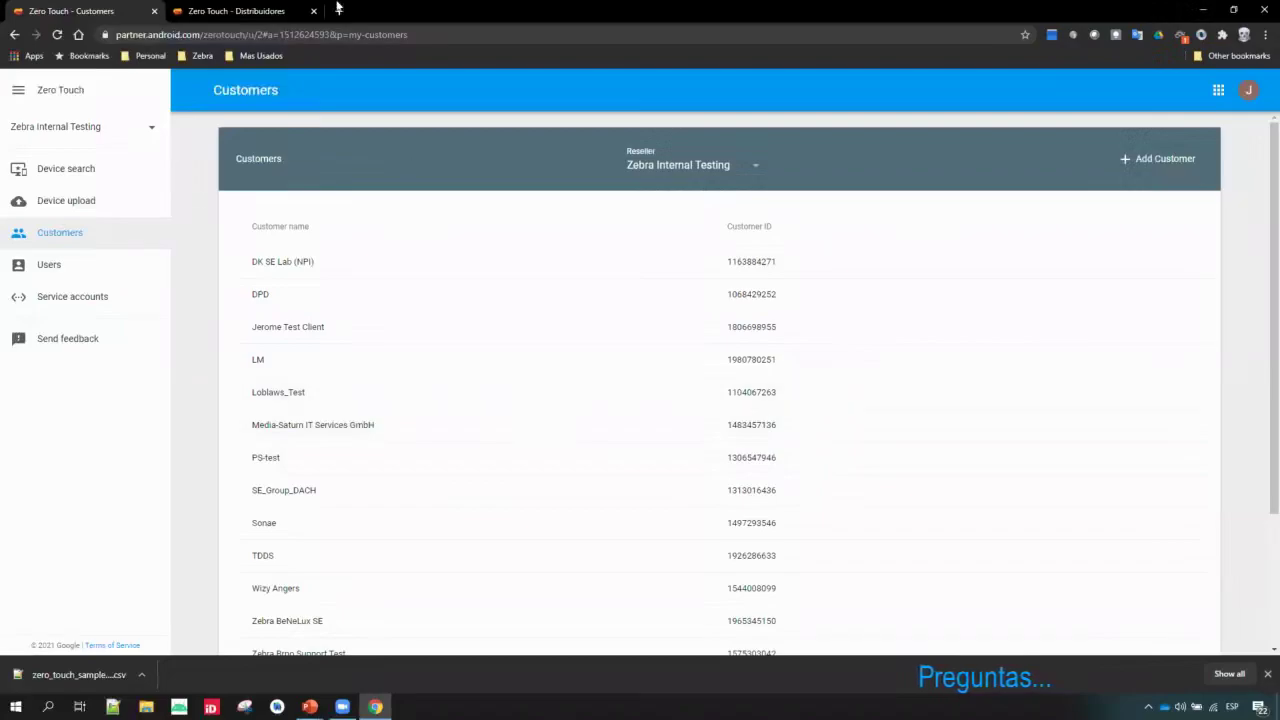
left_click(241, 14)
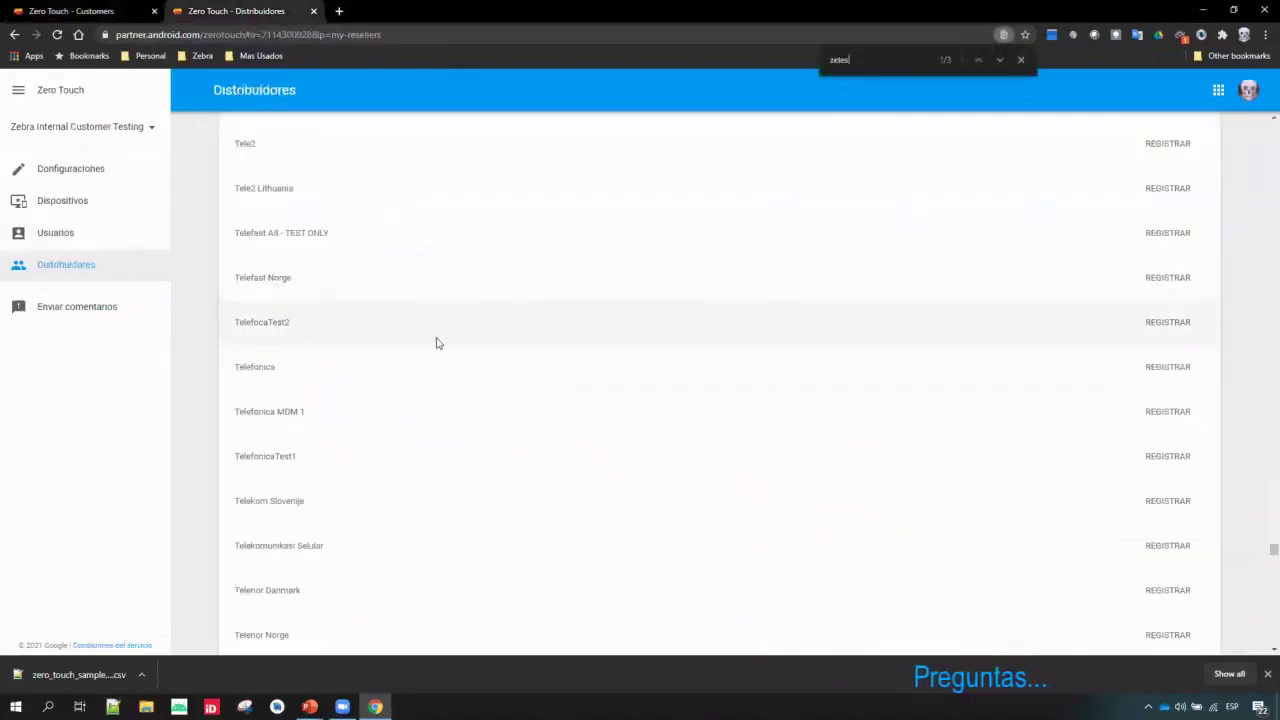
scroll(690, 505, "down", 2)
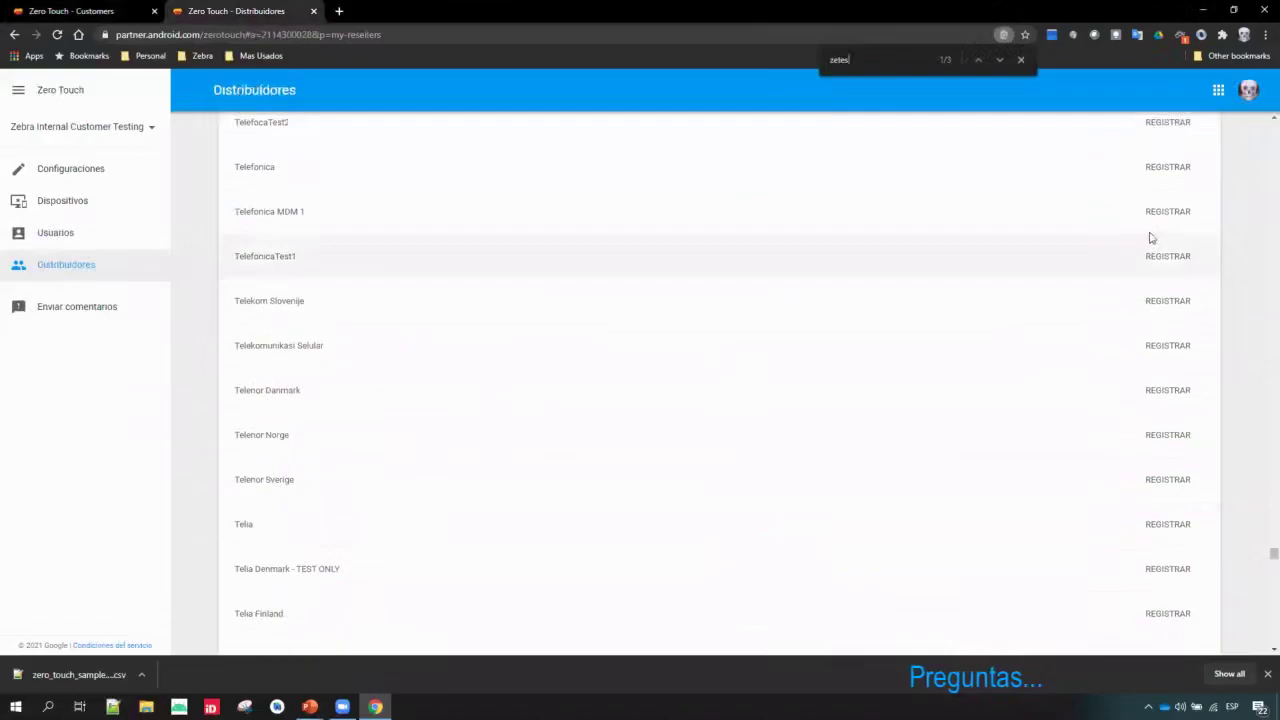
scroll(969, 282, "up", 2)
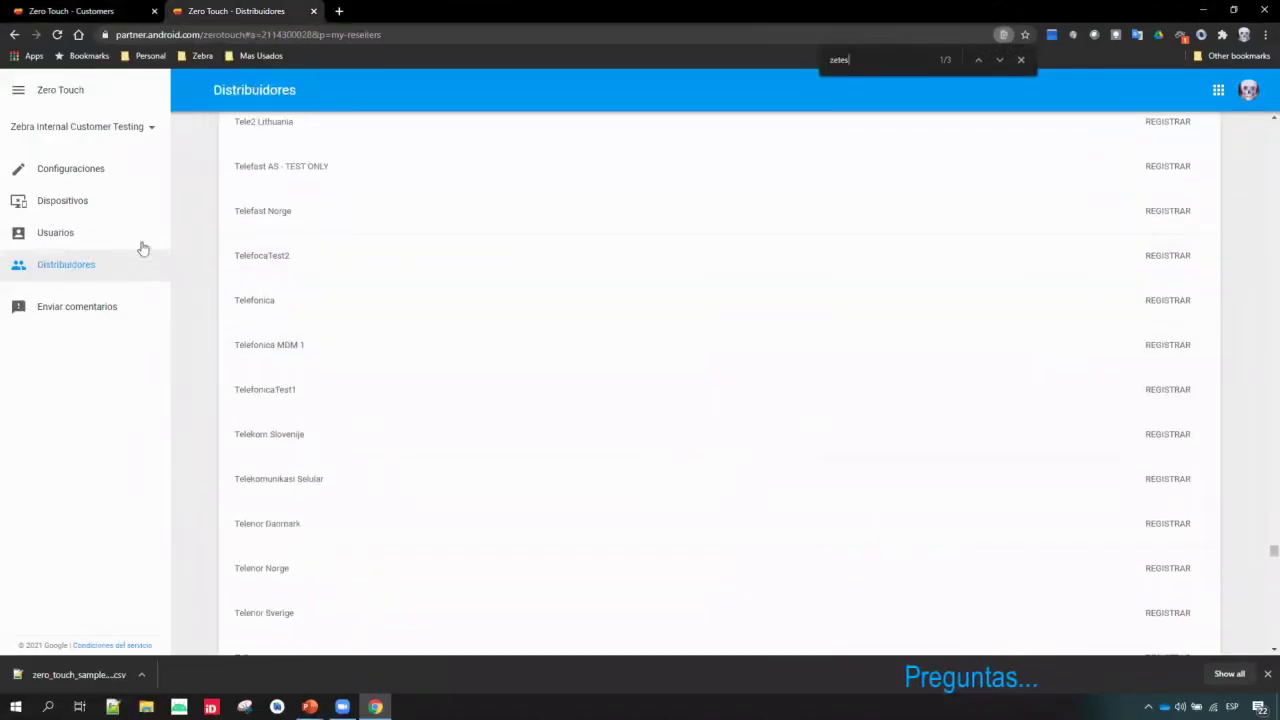
scroll(601, 361, "up", 1)
scroll(601, 361, "up", 2)
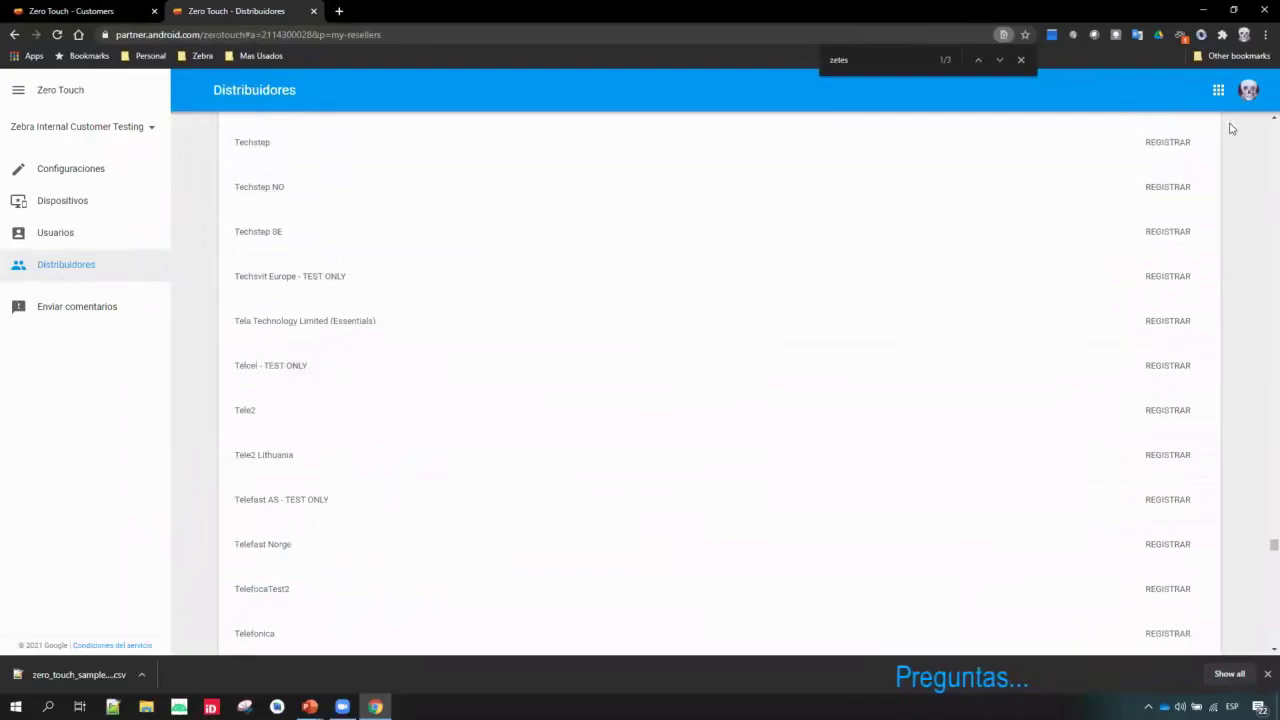
scroll(740, 281, "up", 4)
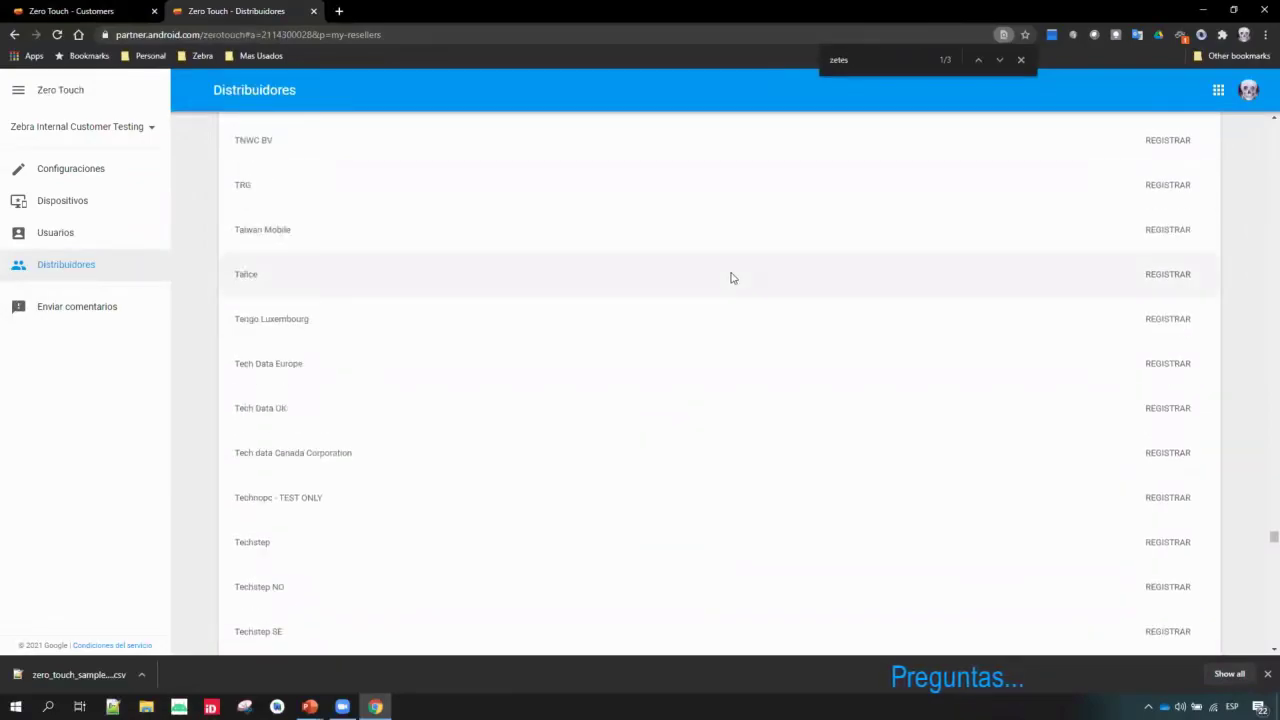
scroll(732, 275, "up", 3)
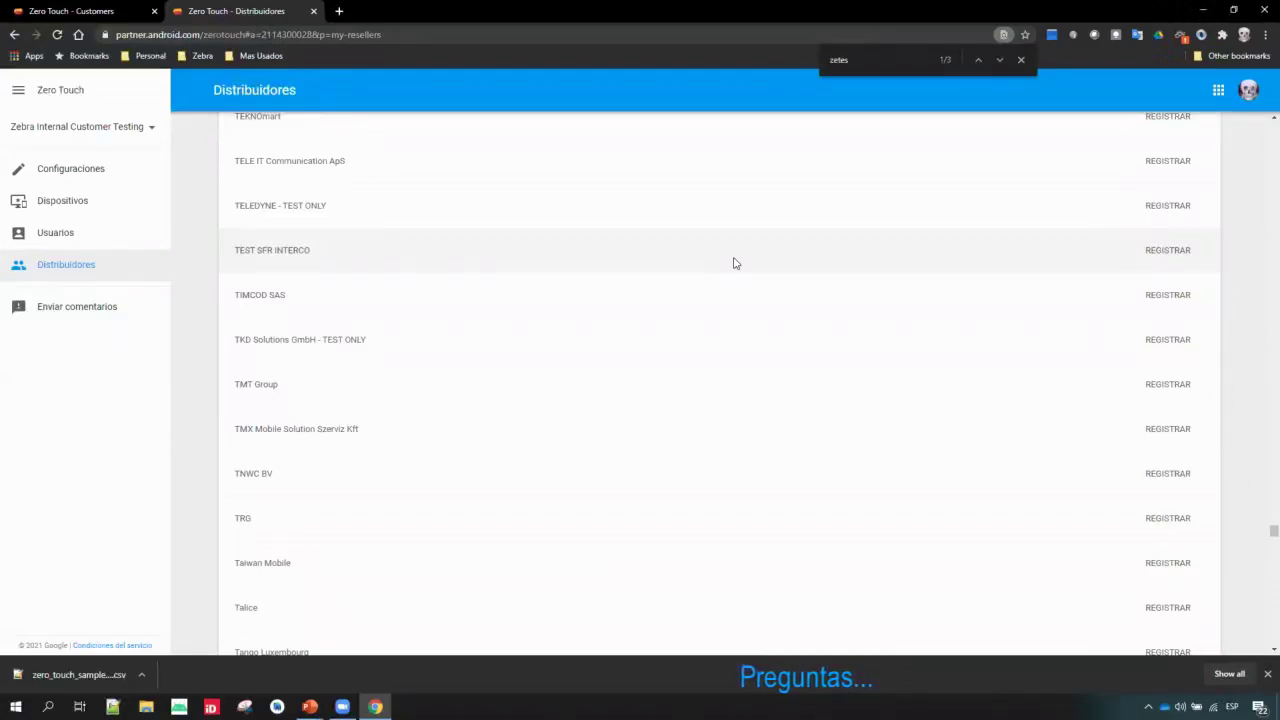
left_click(65, 12)
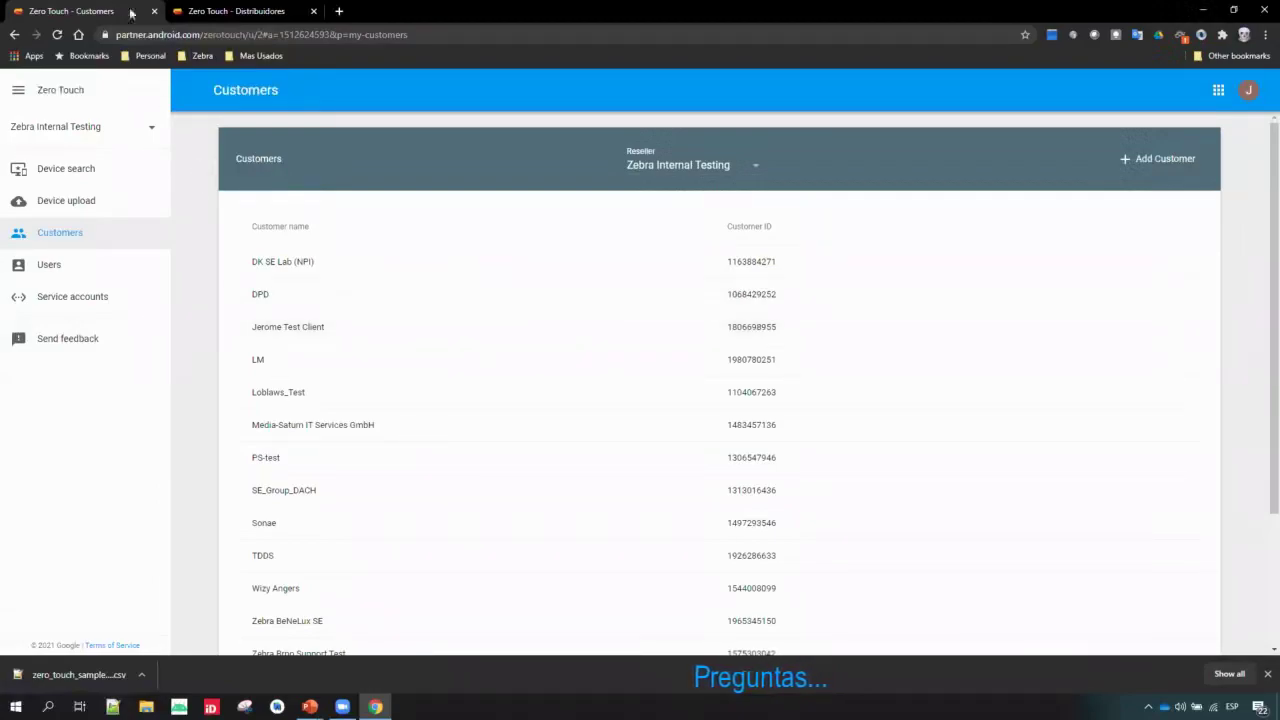
left_click(243, 11)
scroll(307, 287, "up", 3)
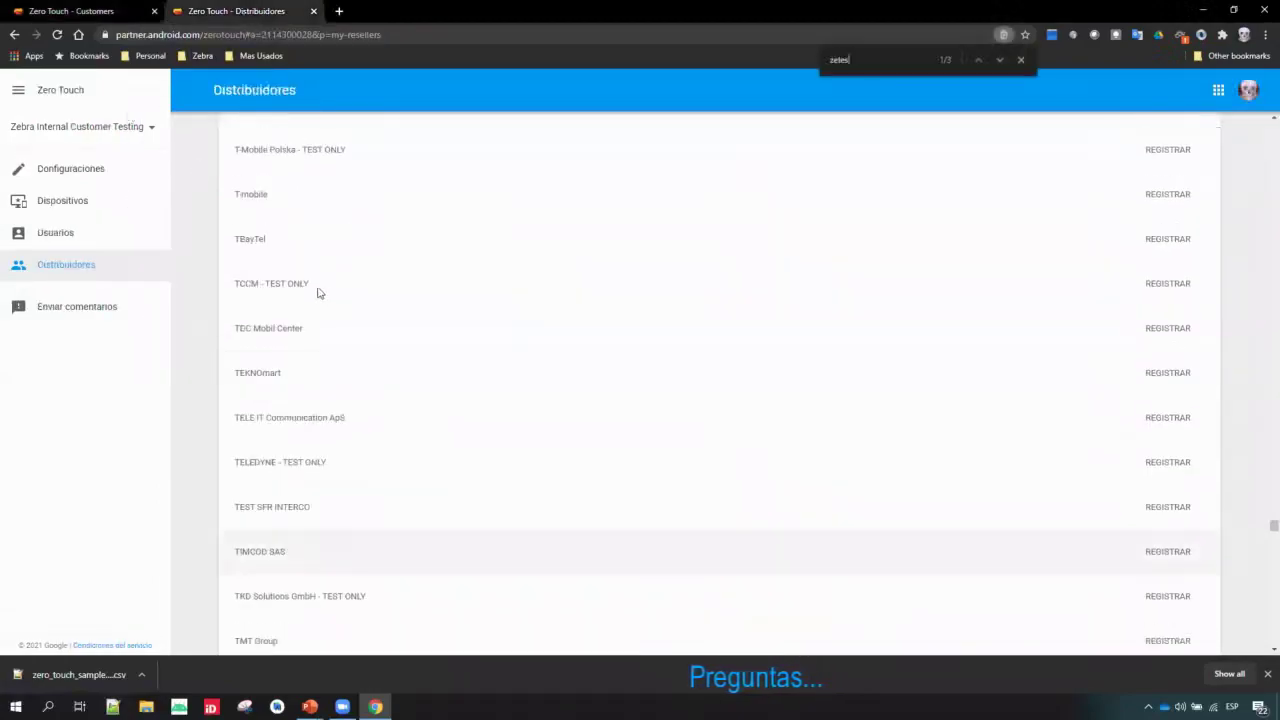
- Examine the IndiaAZT configuration's EMM DPC and additional DPC information on the Configuraciones page, and close it without saving
left_click(70, 170)
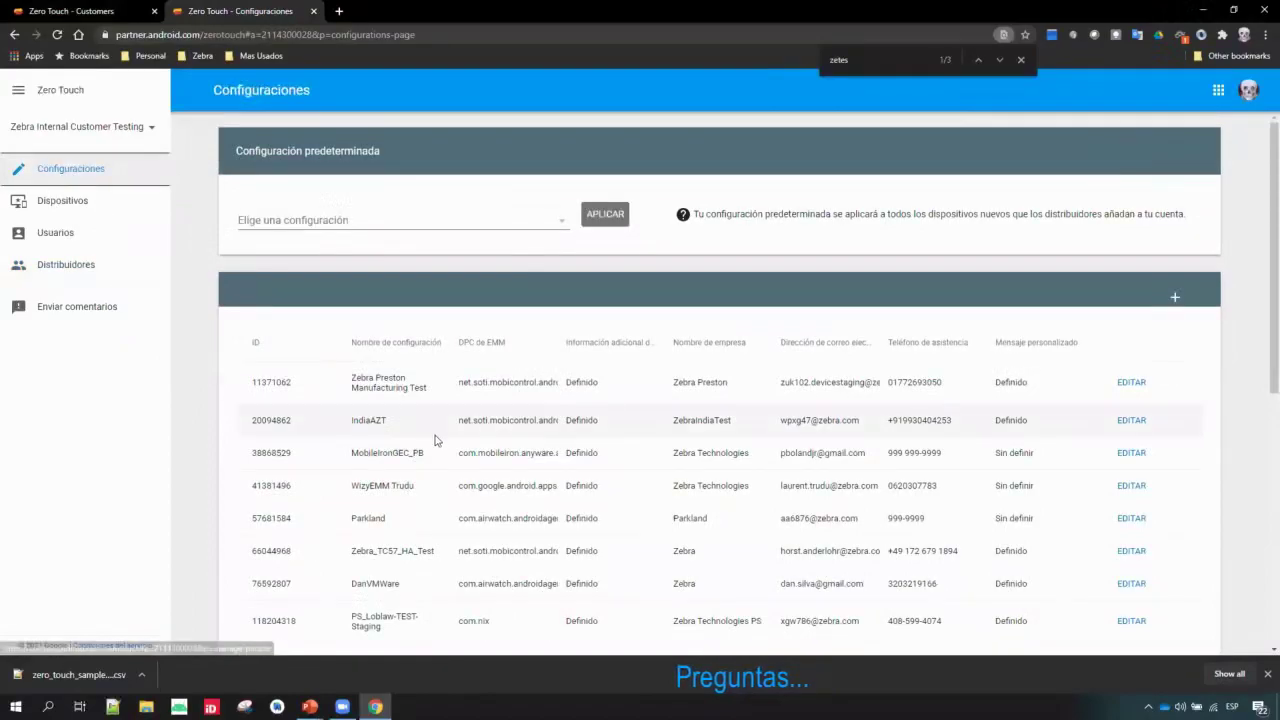
scroll(437, 357, "down", 2)
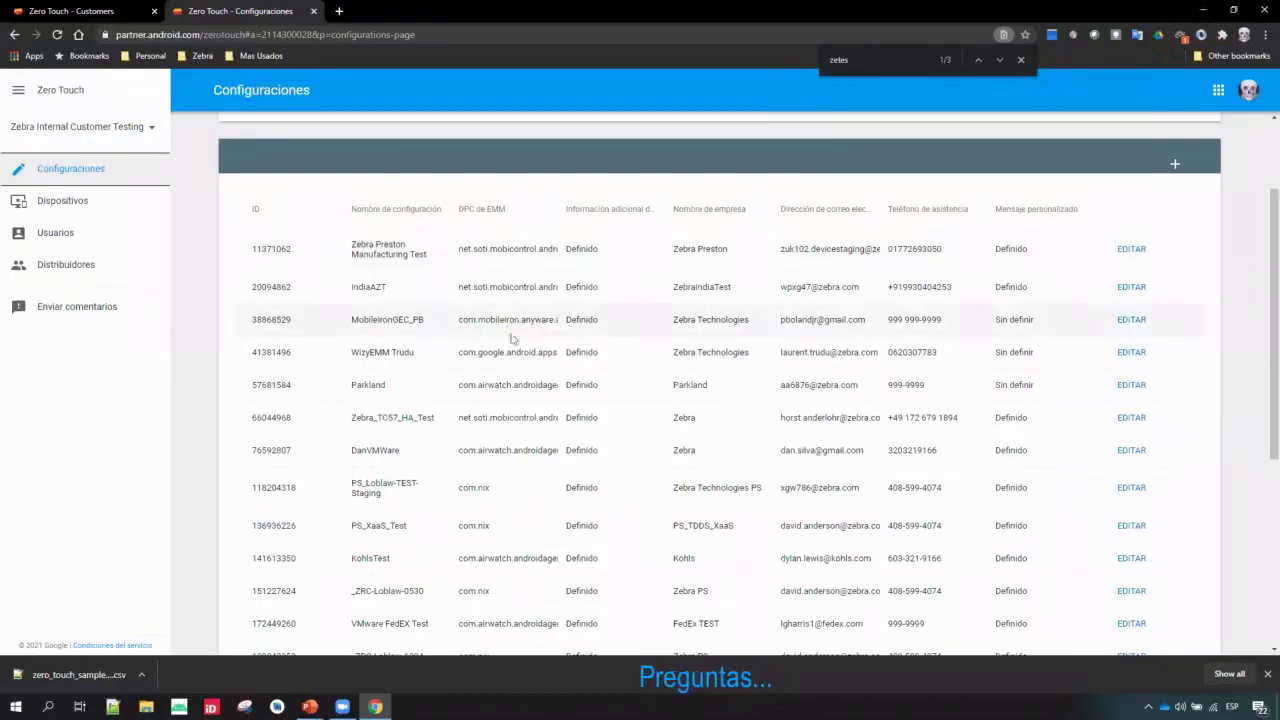
left_click(1132, 287)
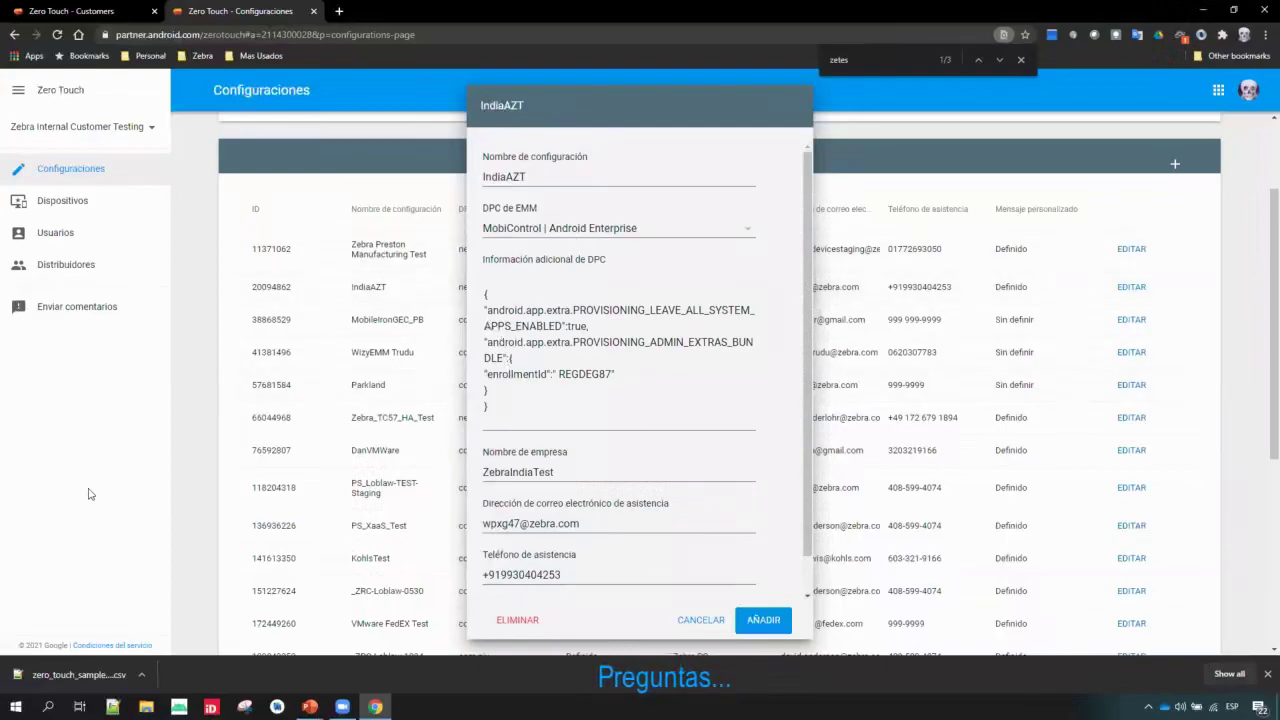
left_click(697, 620)
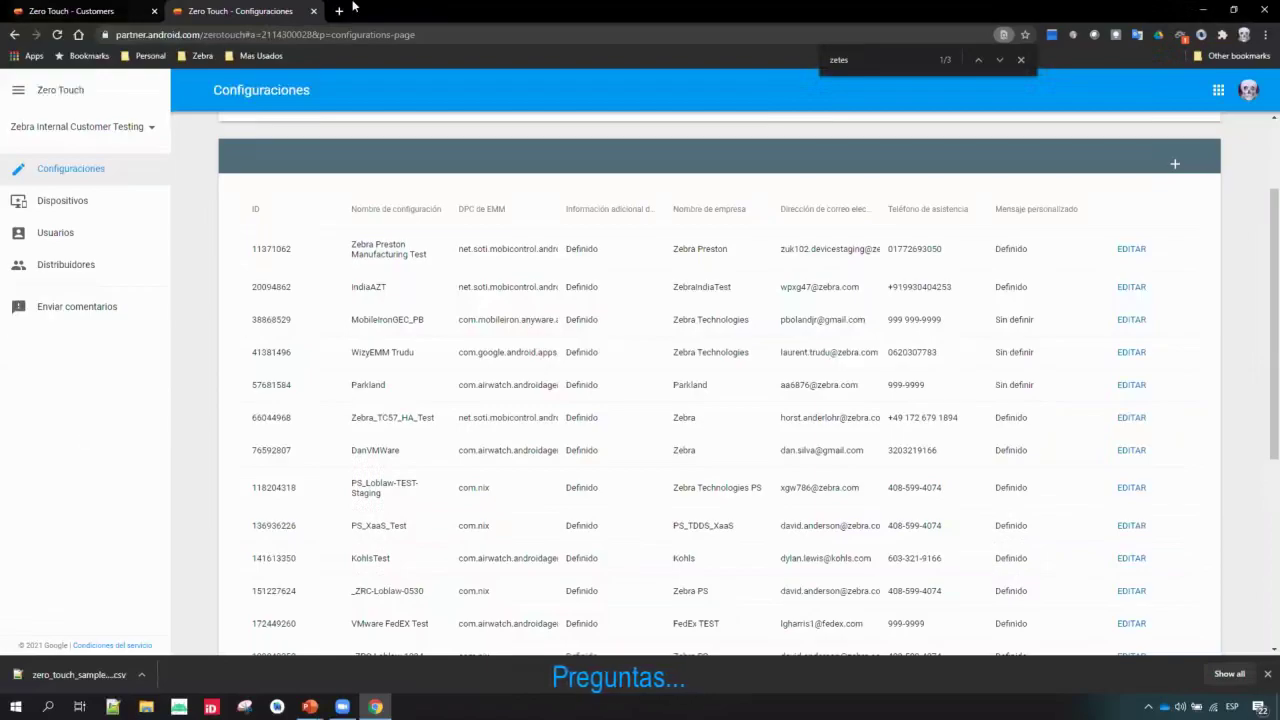
- Show the customer portal's Dispositivos page and the reseller portal's Device search page
left_click(135, 11)
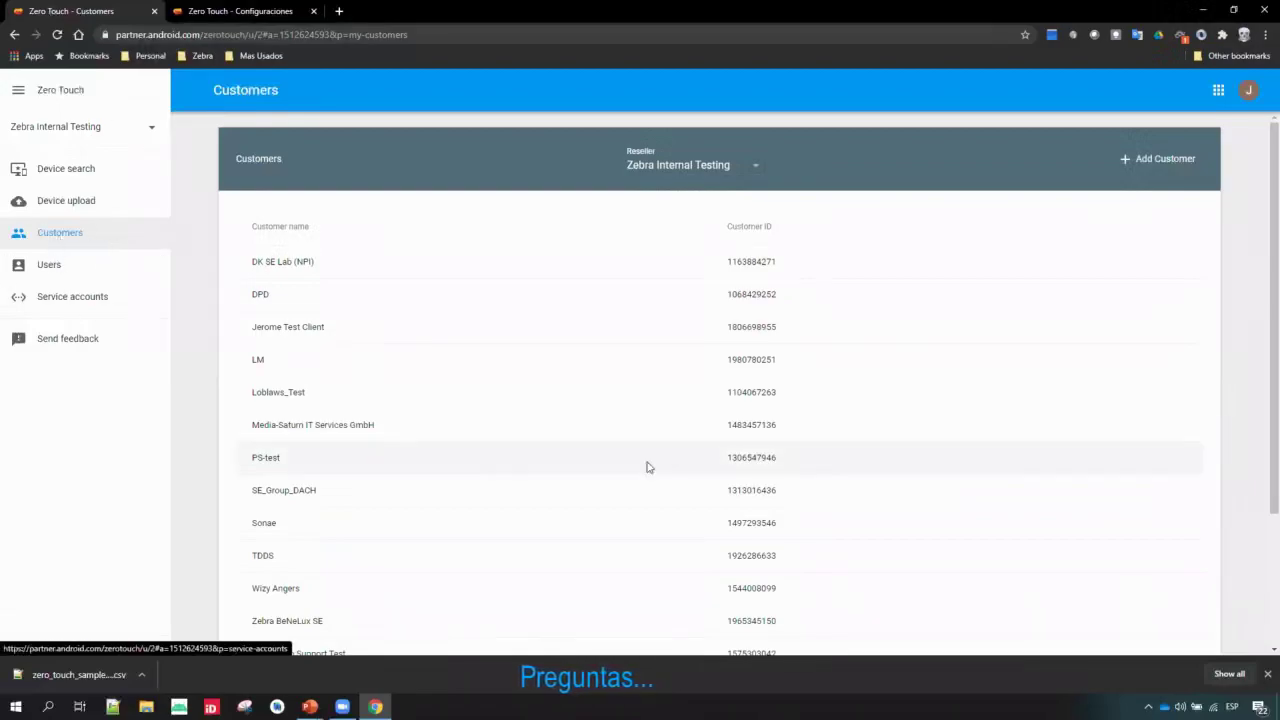
left_click(228, 12)
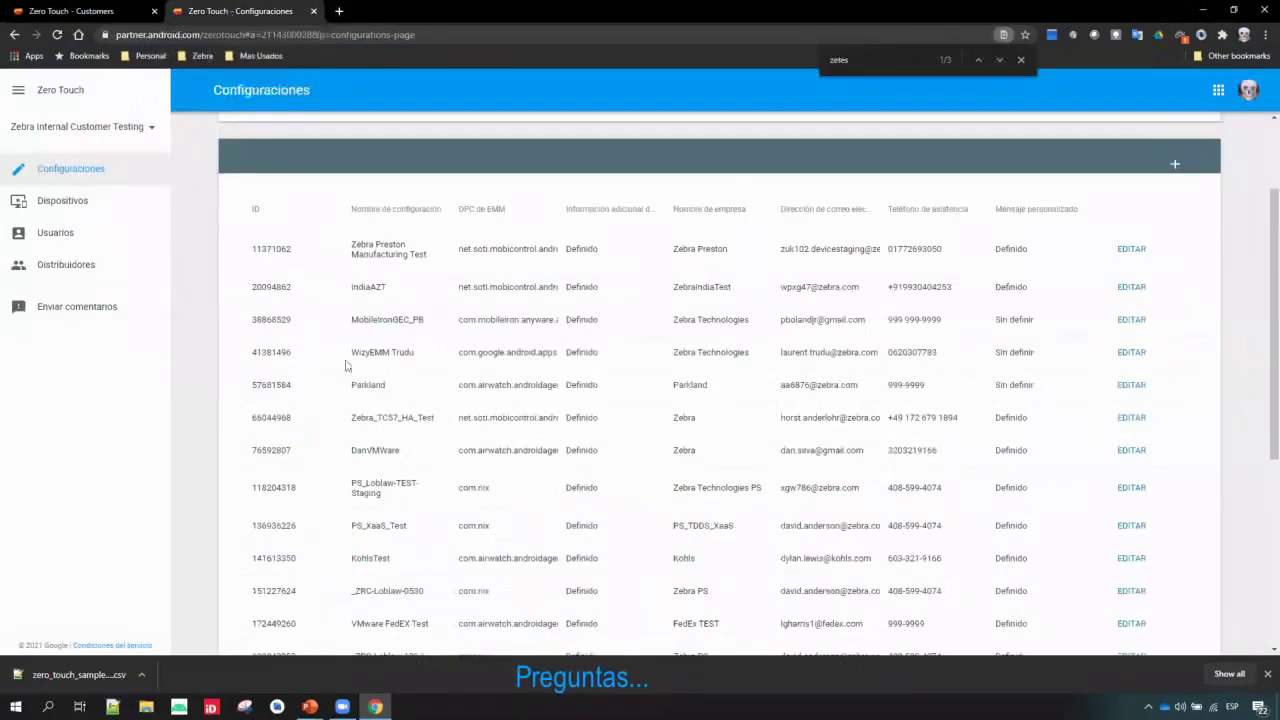
left_click(62, 202)
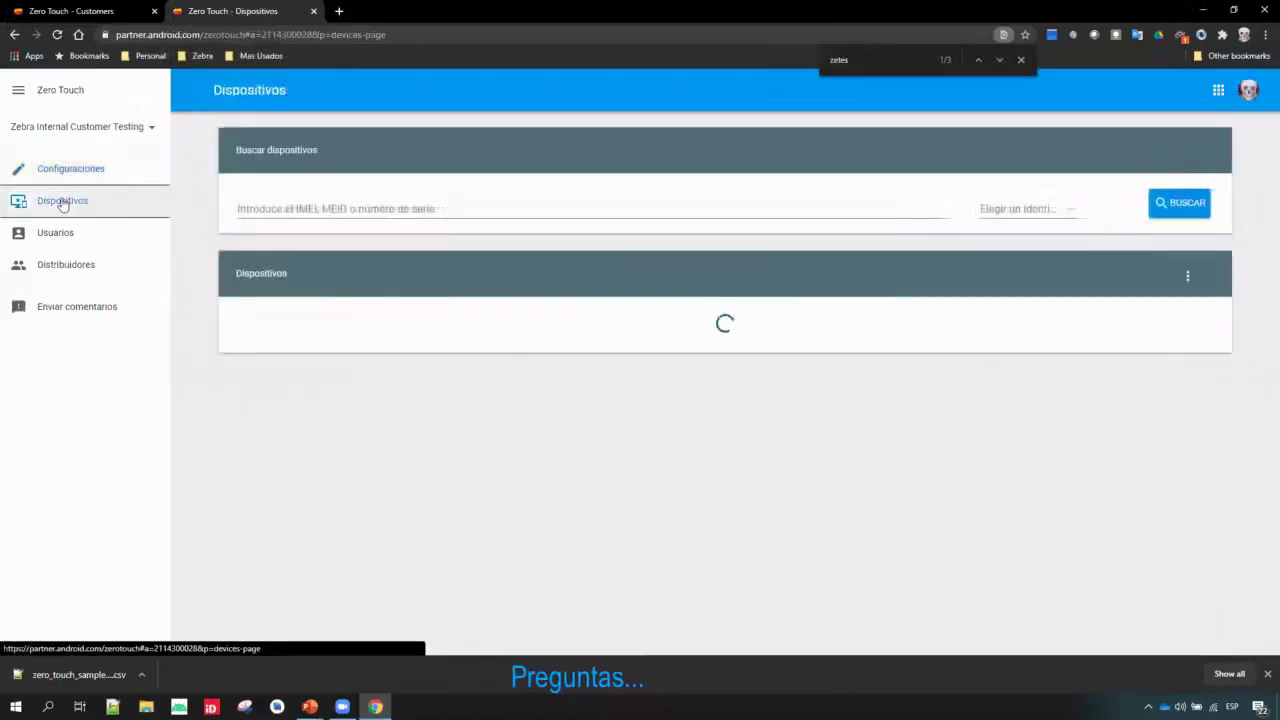
left_click(67, 12)
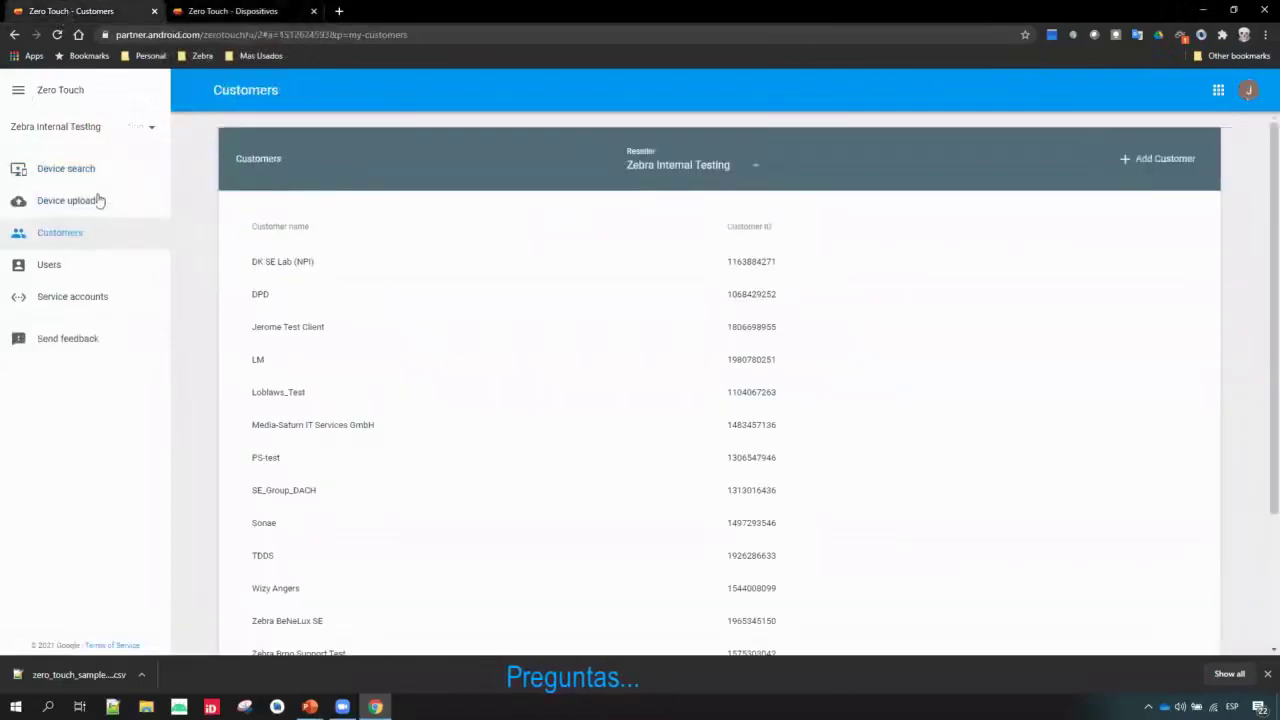
left_click(65, 174)
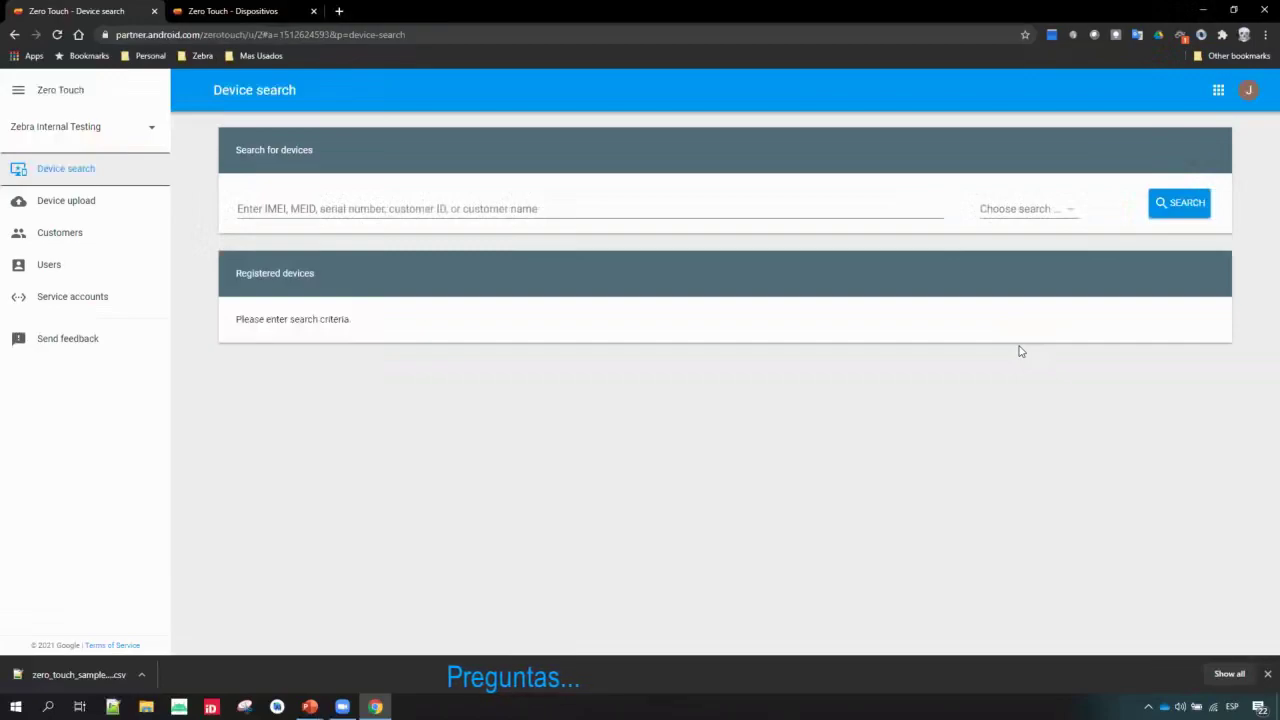
- Choose Zebra Preston Manufacturing Test as the customer portal's default configuration without applying it
left_click(205, 10)
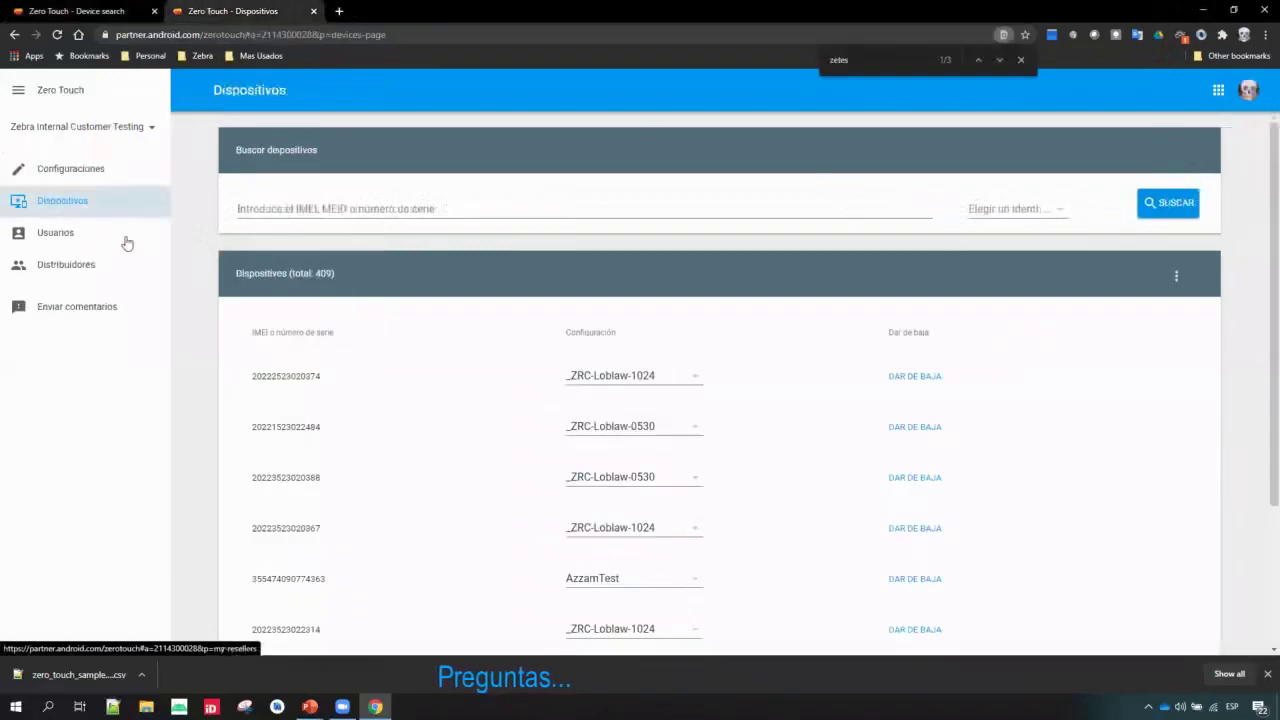
left_click(58, 172)
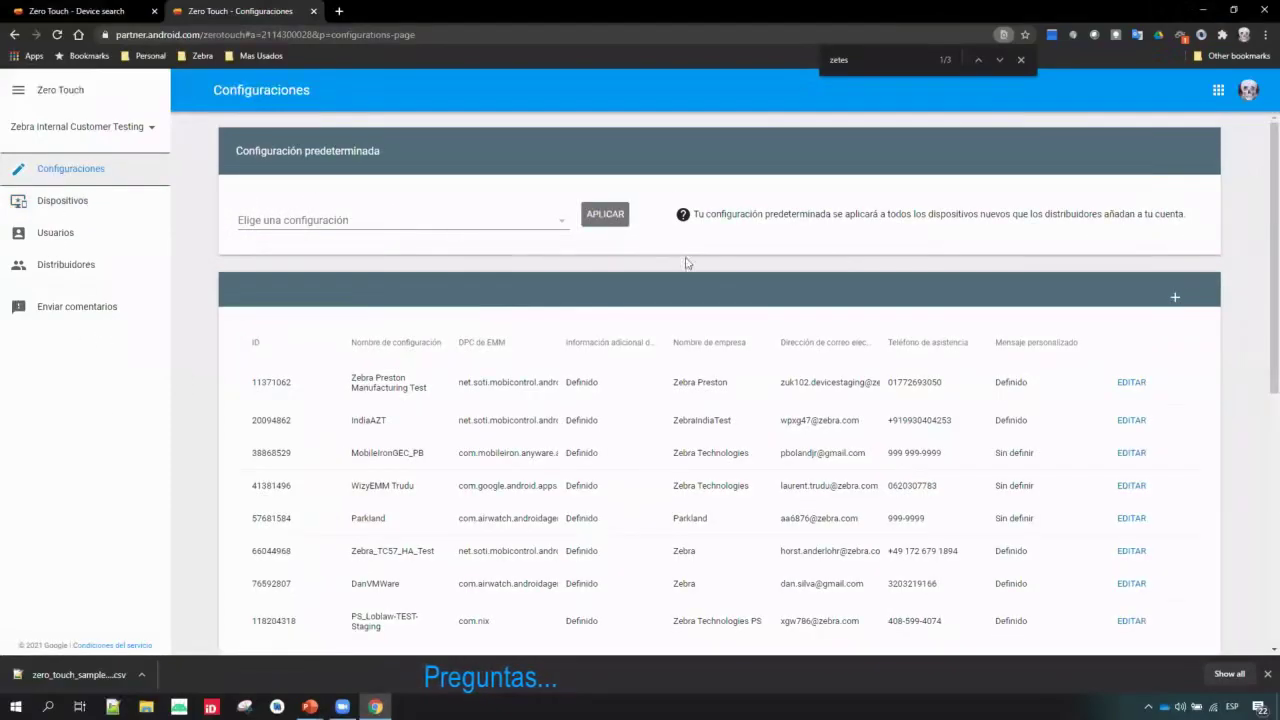
left_click(563, 221)
left_click(393, 224)
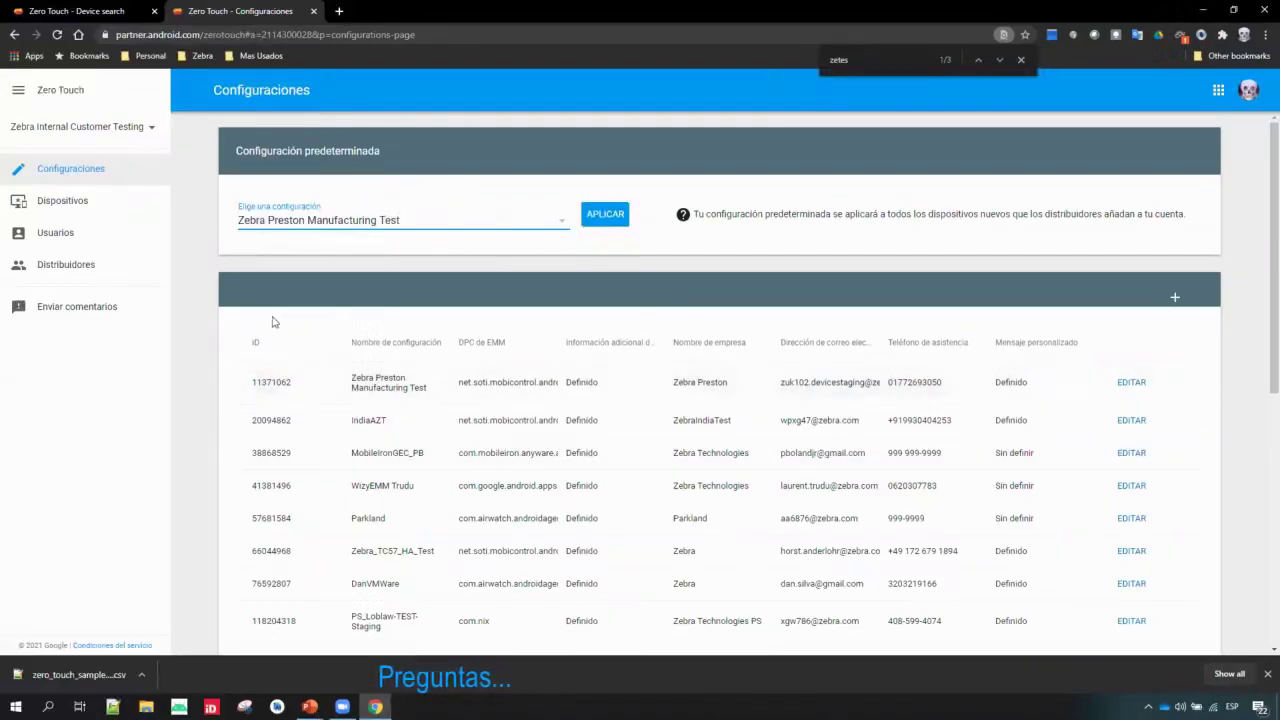
- Show the Dispositivos page's options and open the batch configuration upload dialog
left_click(61, 205)
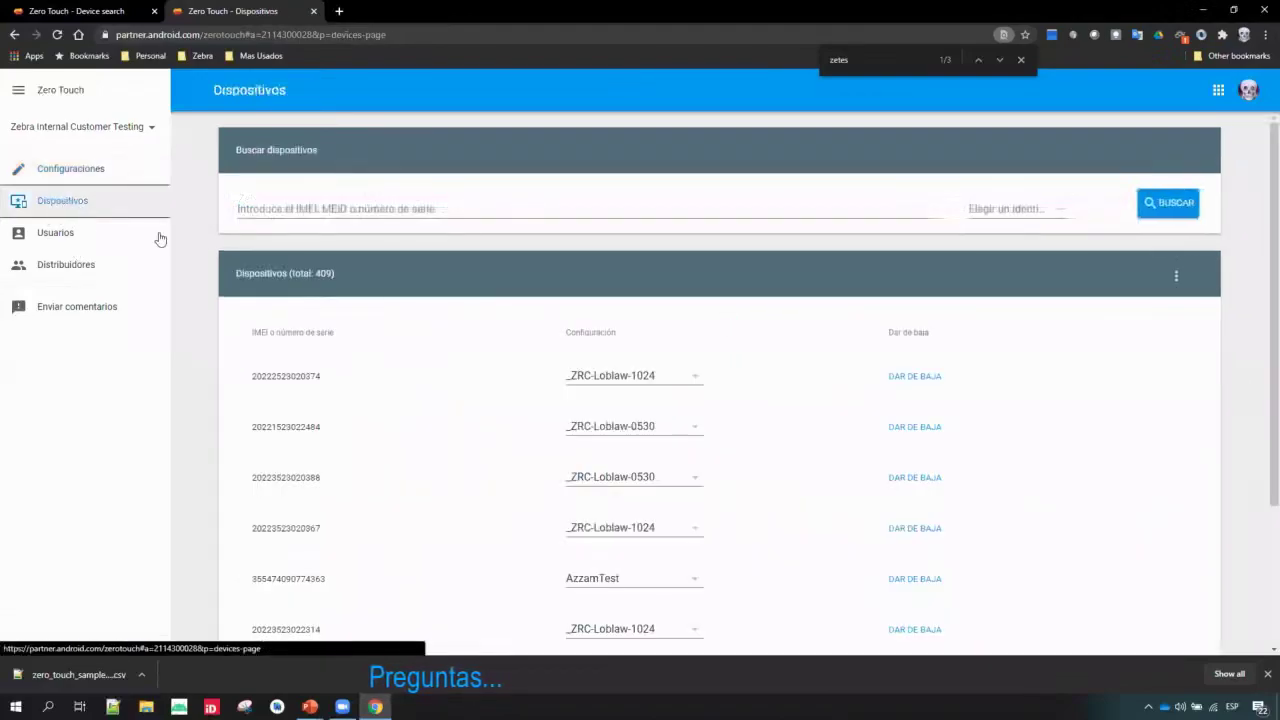
left_click(1175, 277)
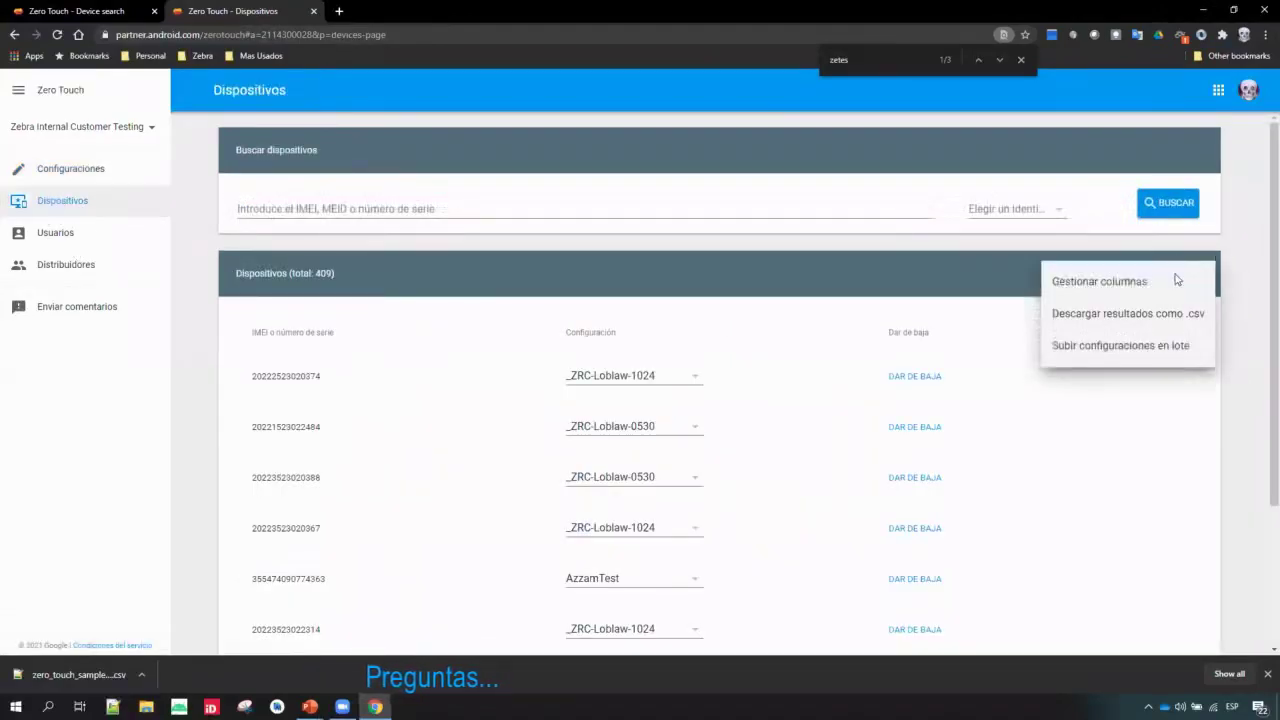
left_click(1118, 346)
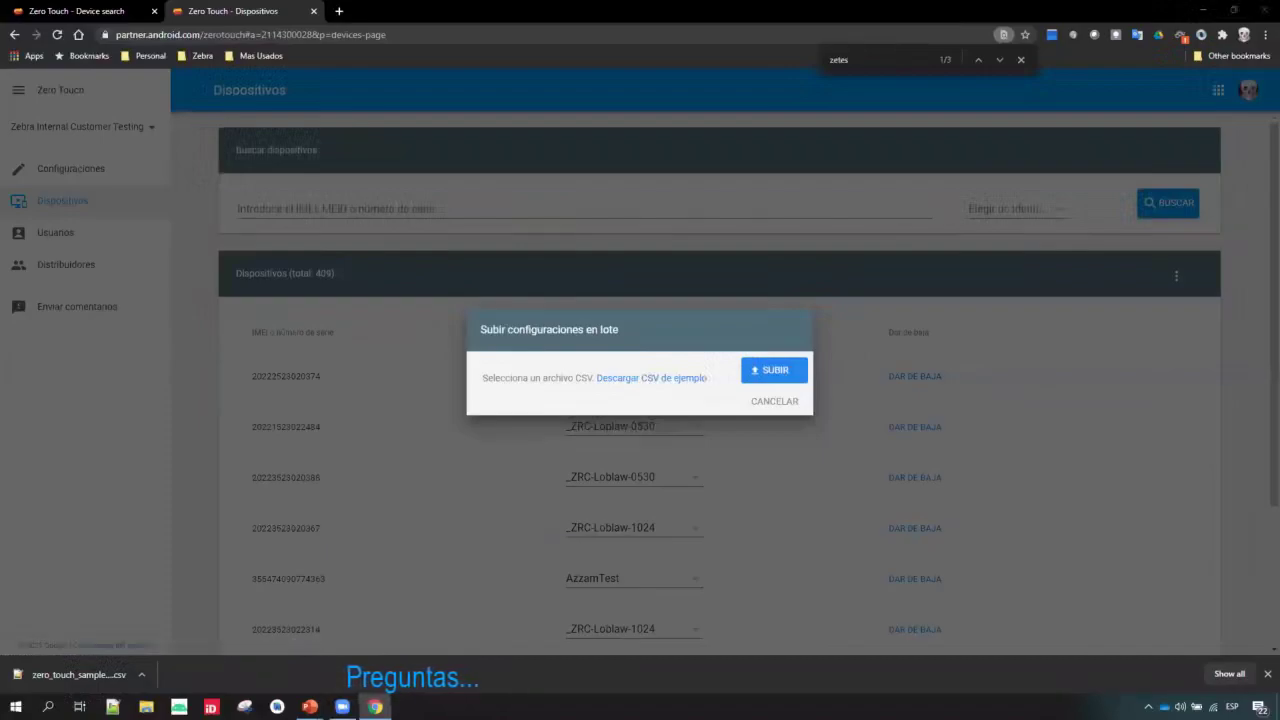
- Switch to Notepad++ to examine the profileid field and its sample value in 04_zero_touch_sample_device_config.csv, and dismiss the batch upload dialog in the portal
key("alt+Tab")
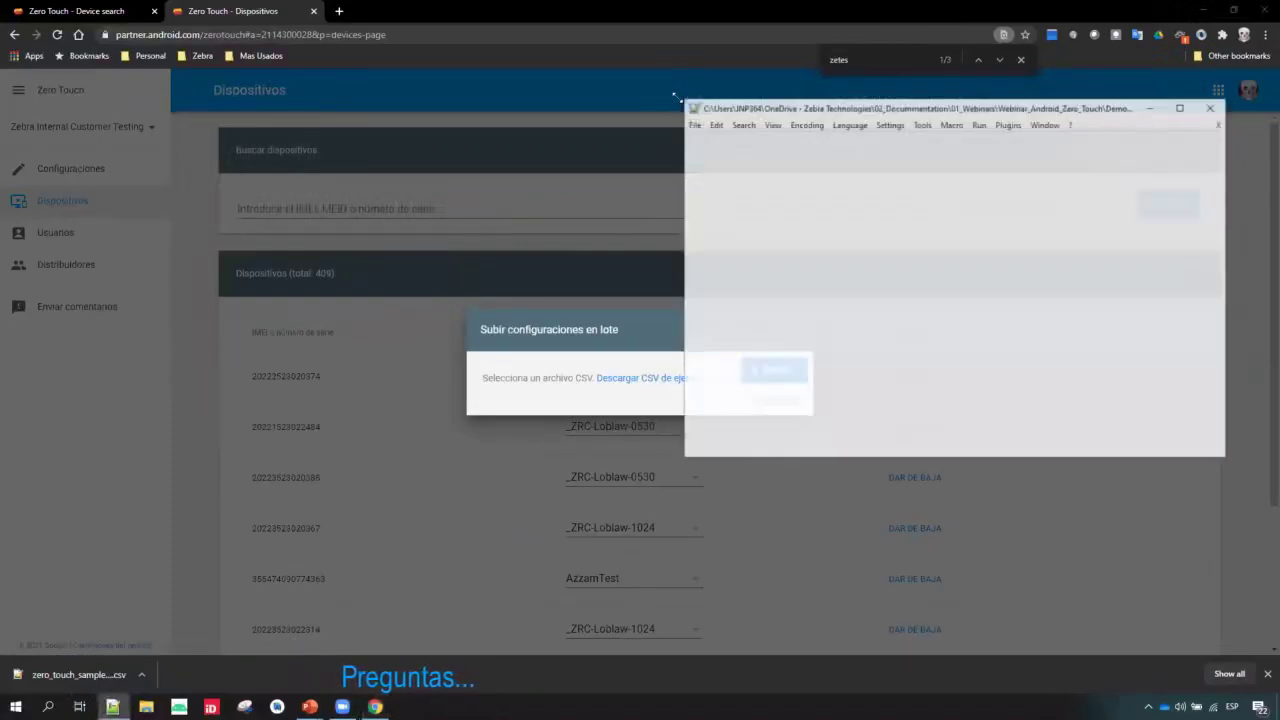
left_click_drag(861, 113, 522, 106)
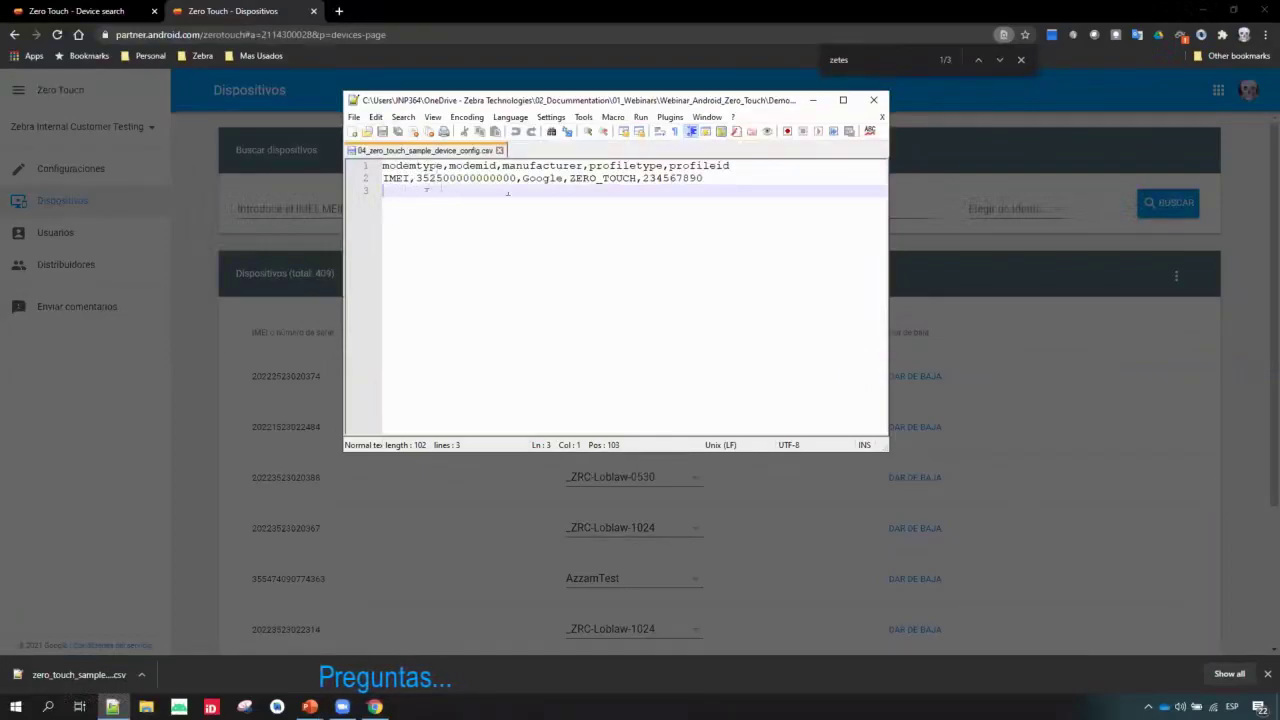
left_click(700, 165)
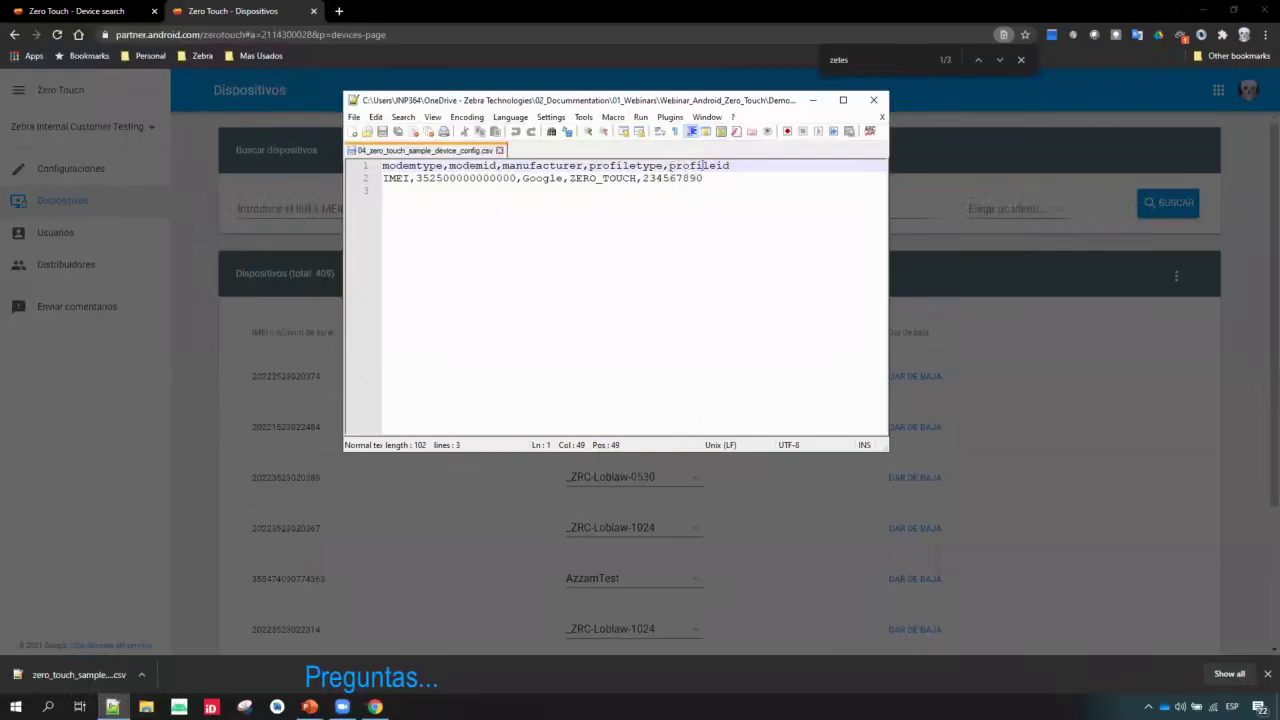
double_click(676, 177)
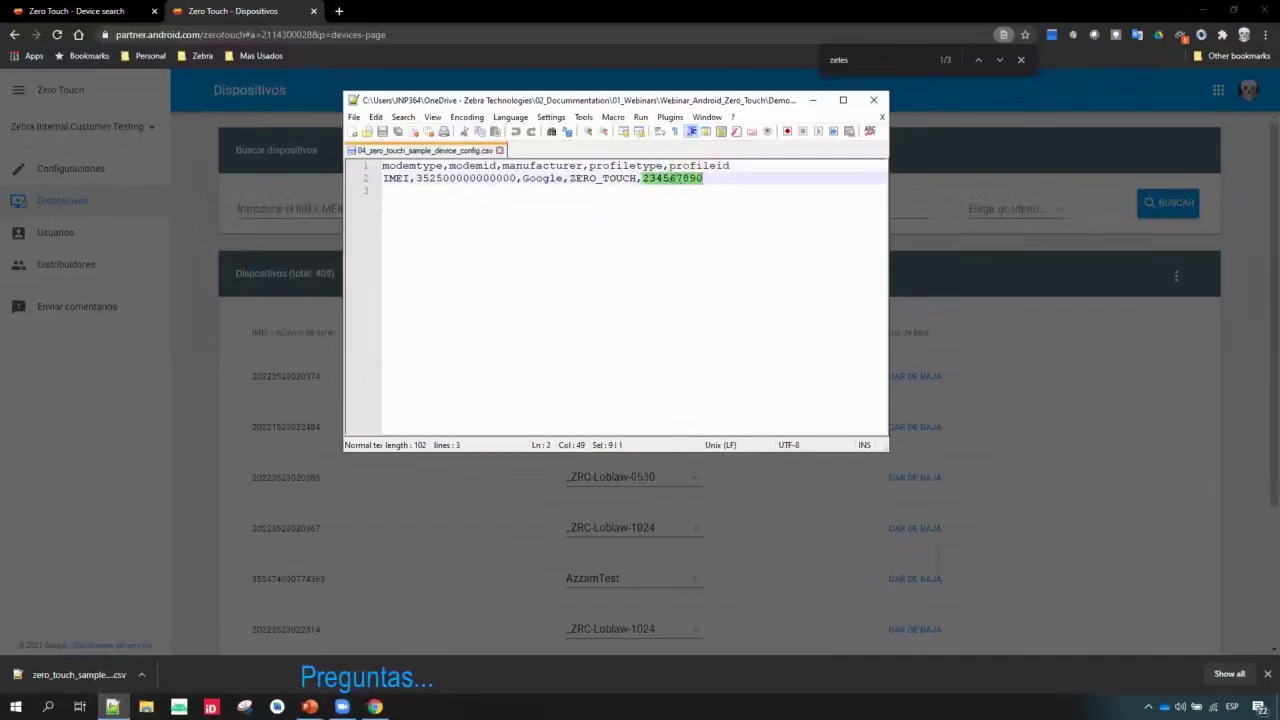
left_click(812, 100)
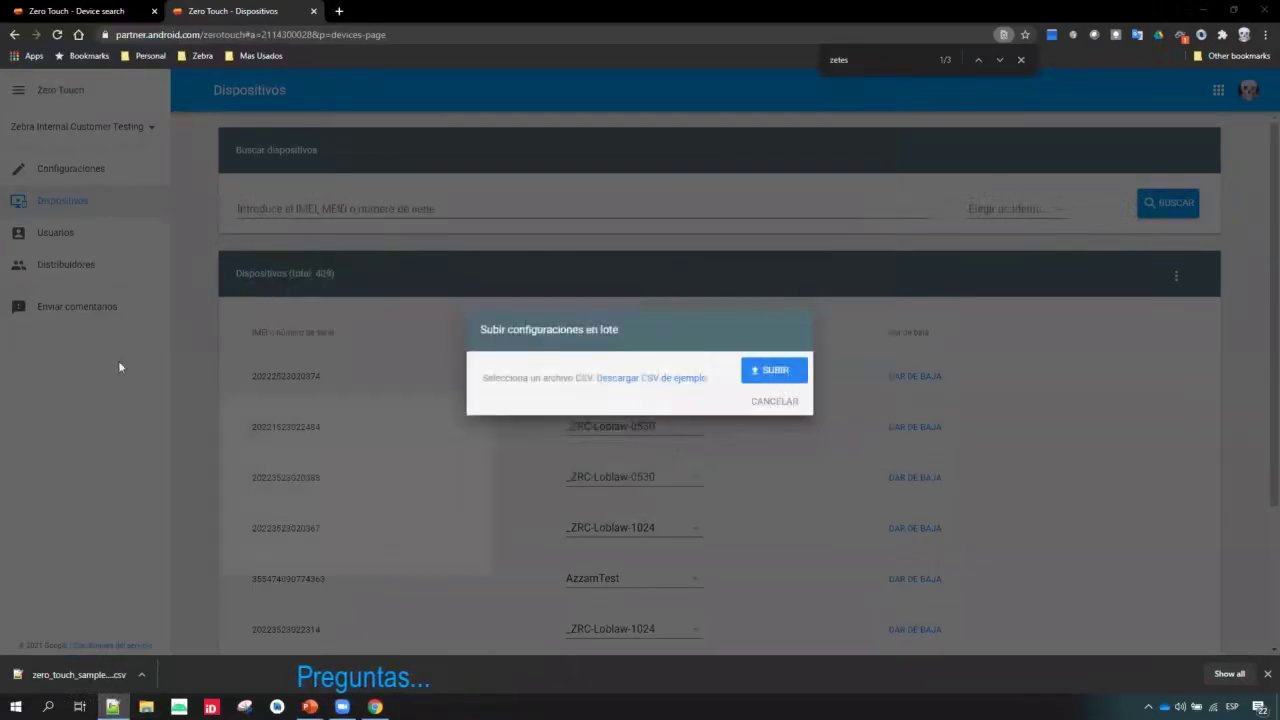
left_click(194, 371)
- Examine the IDs of the Zebra Preston Manufacturing Test and IndiaAZT configurations on the Configuraciones page
left_click(122, 178)
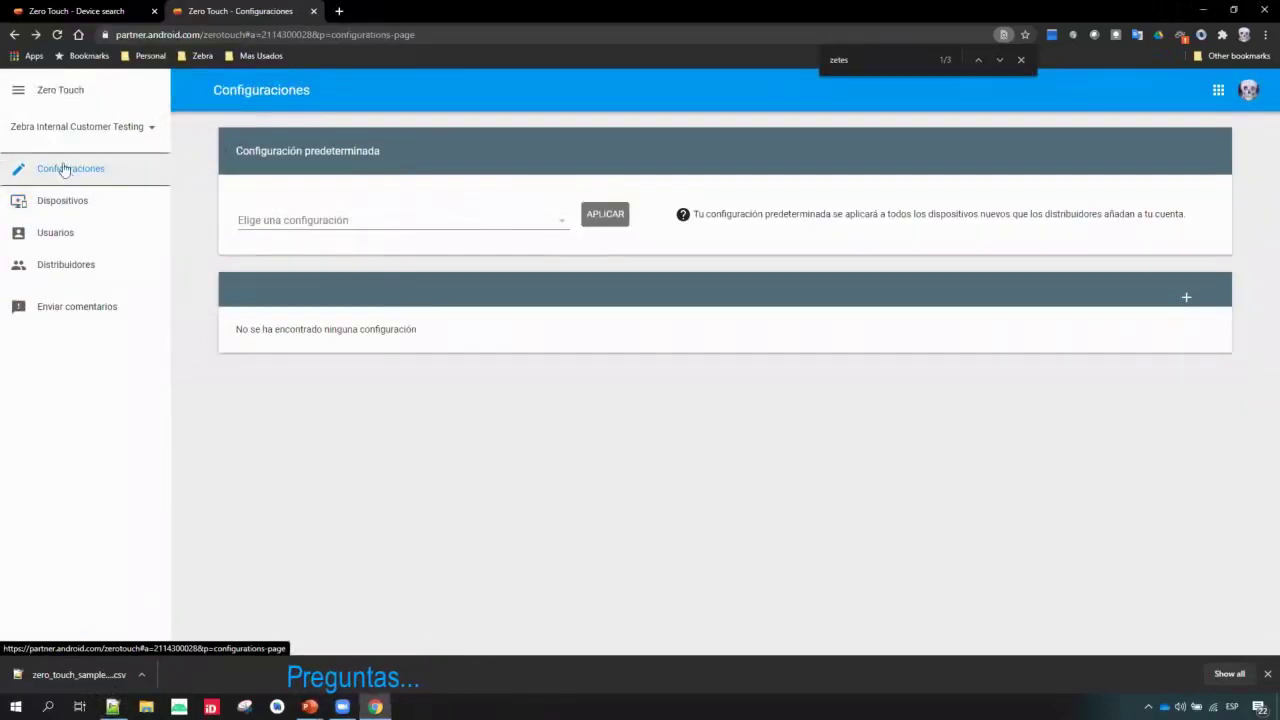
scroll(289, 209, "down", 2)
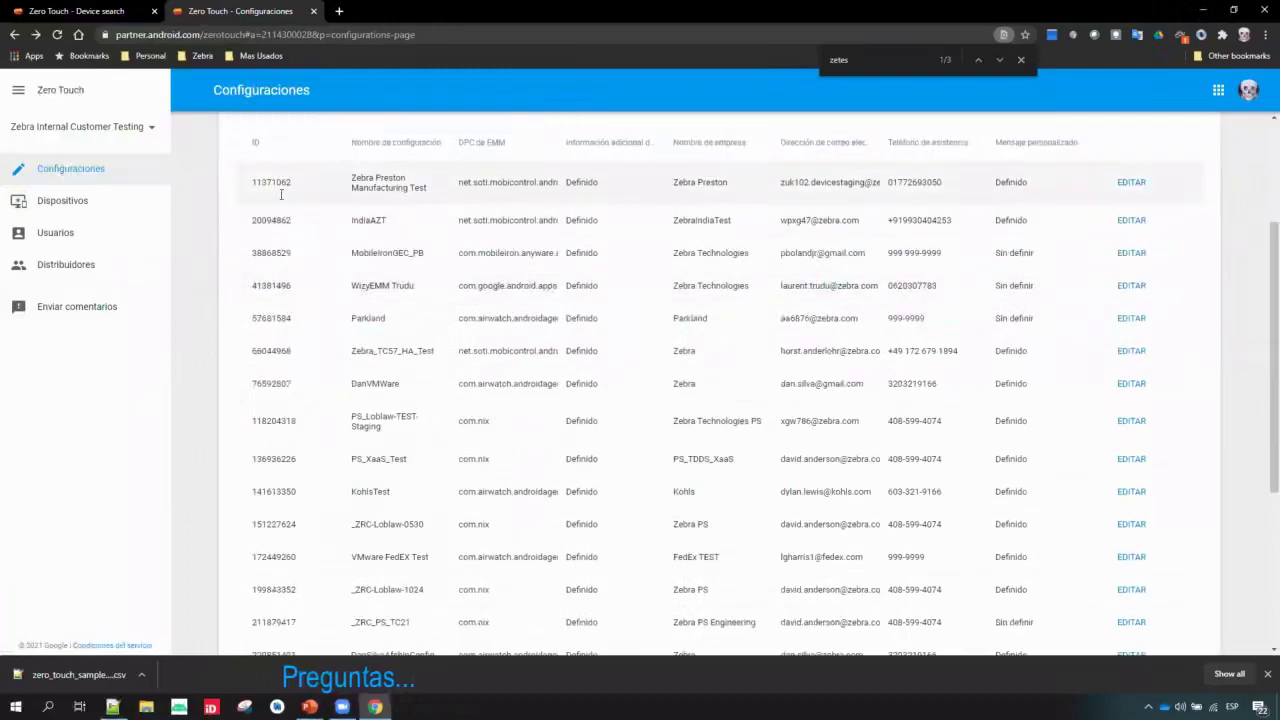
double_click(272, 183)
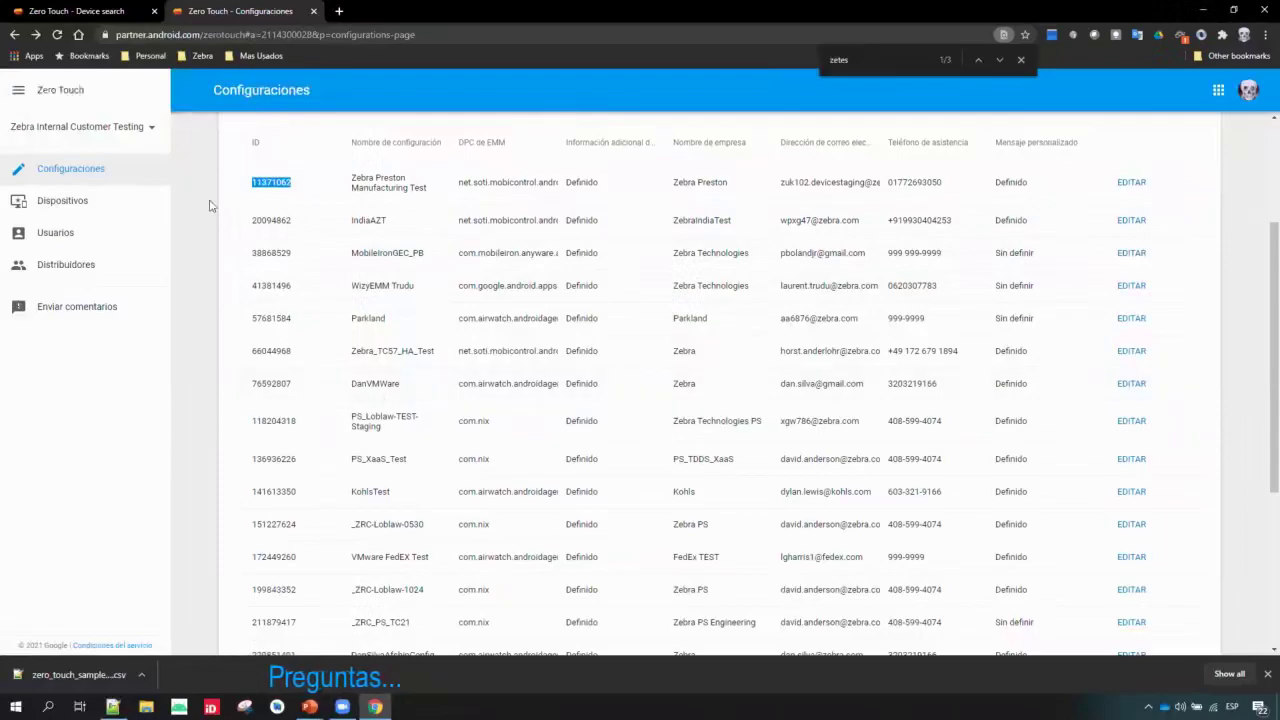
double_click(269, 221)
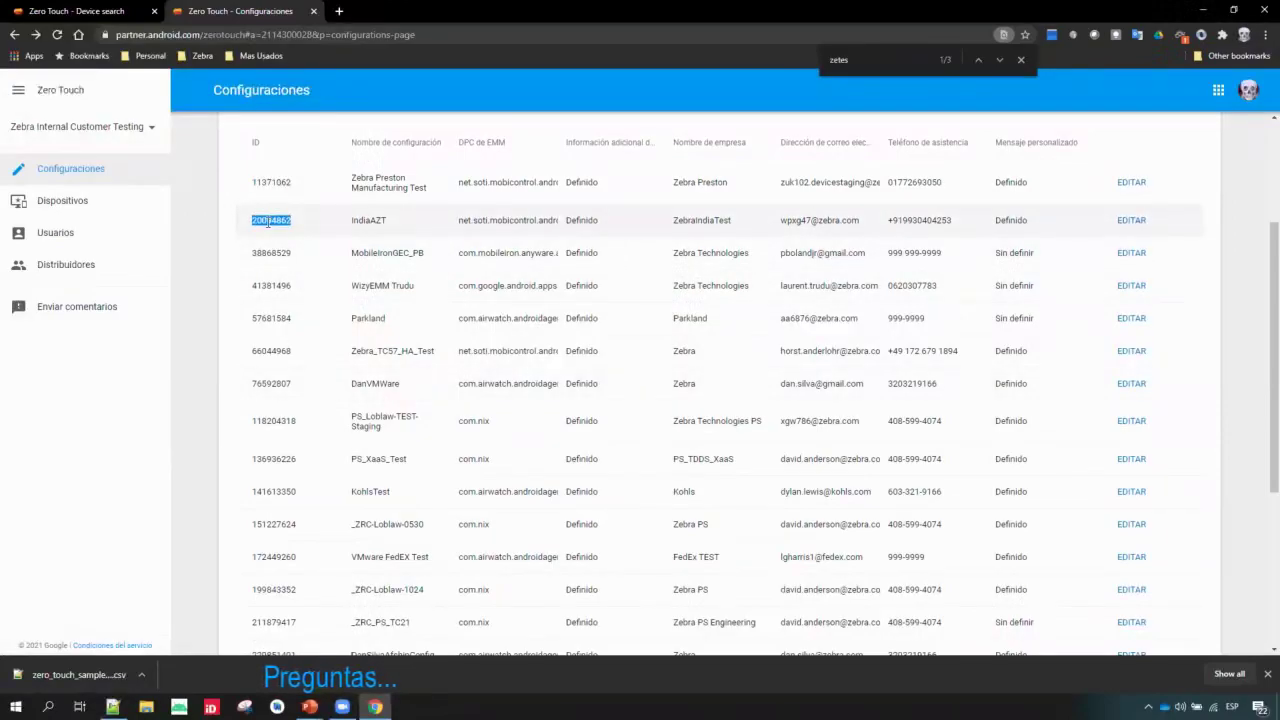
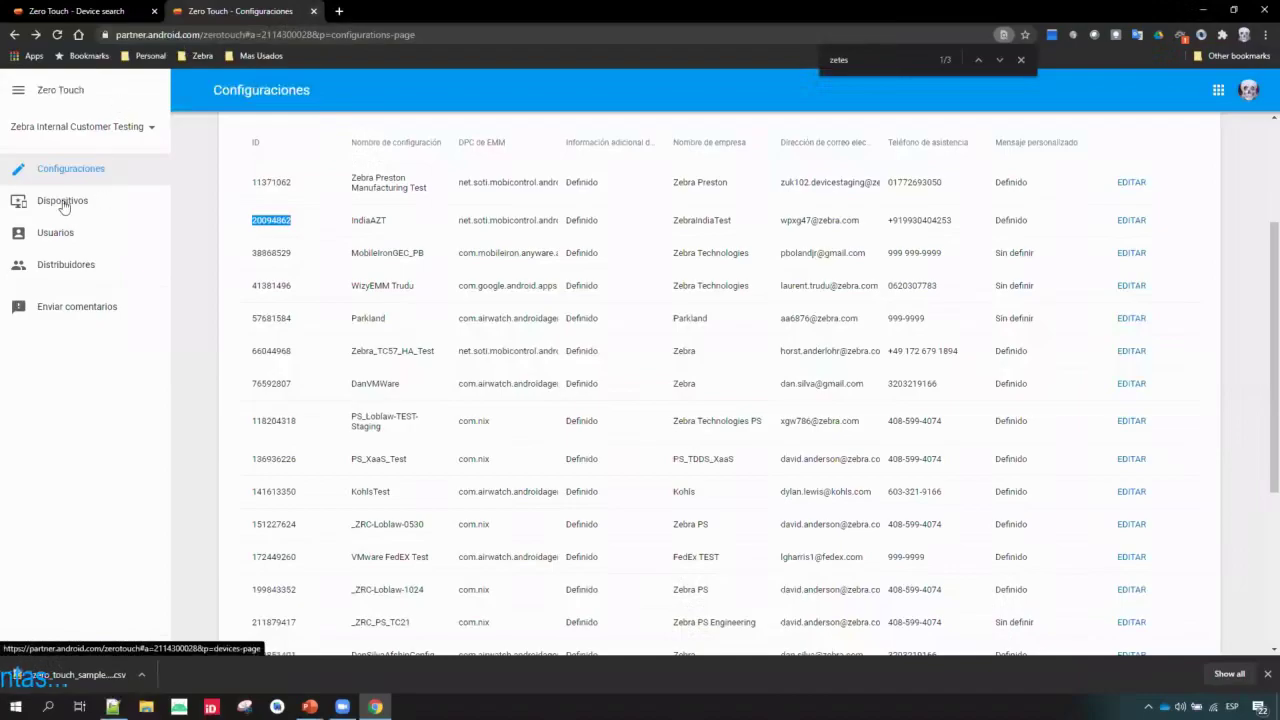
- Look through the Otros distribuidores list on the Distribuidores page, pointing out the TEST ONLY label on the ATON S.p.A. entry
left_click(70, 265)
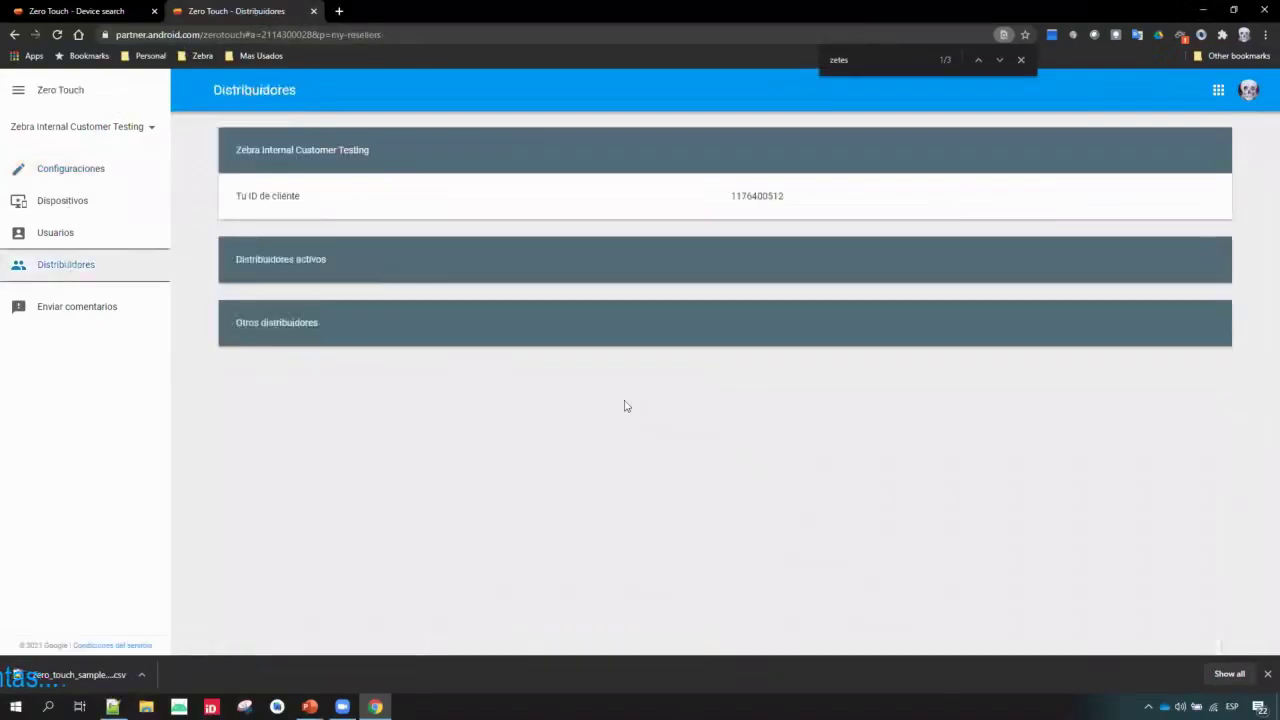
left_click(94, 268)
scroll(480, 417, "down", 4)
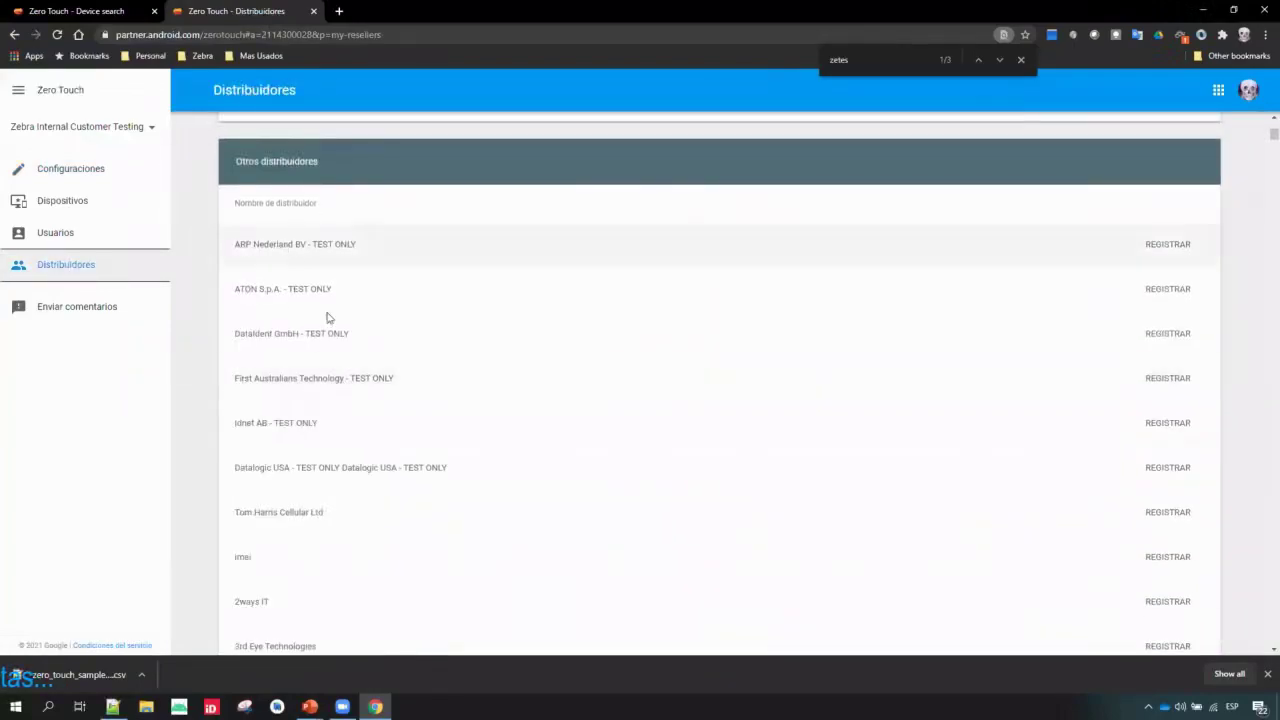
left_click_drag(334, 289, 267, 289)
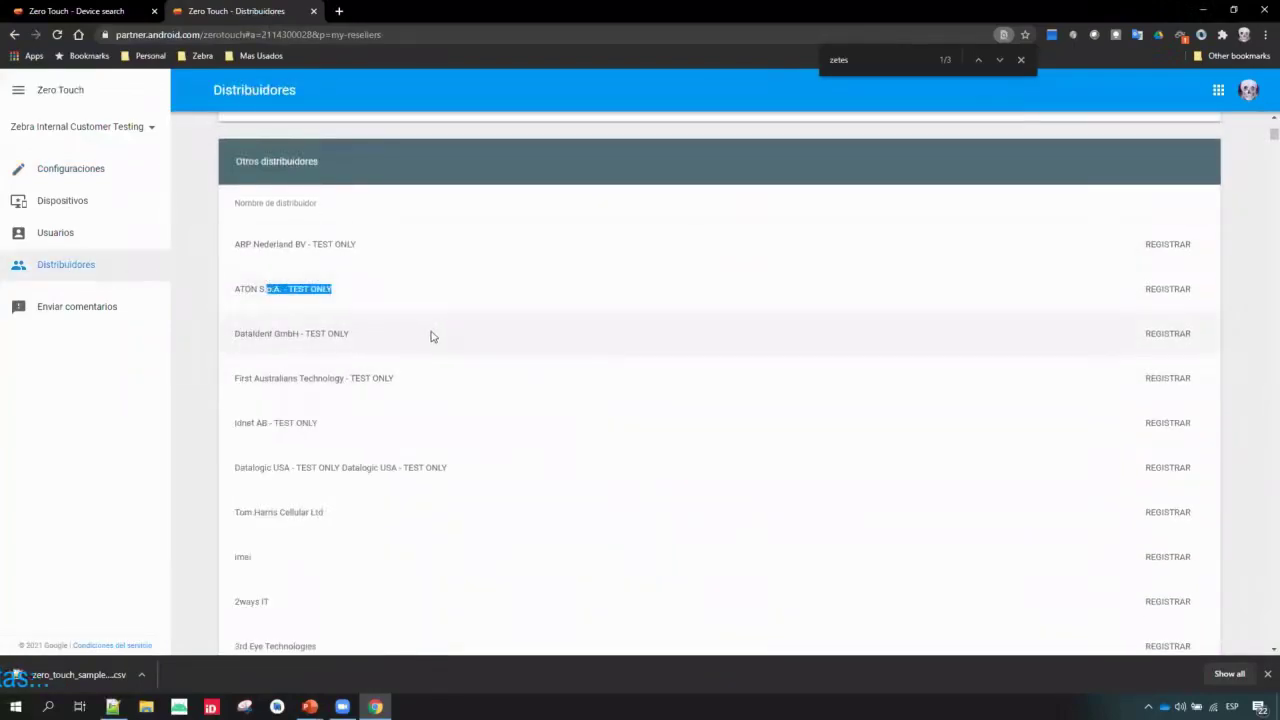
scroll(432, 337, "down", 10)
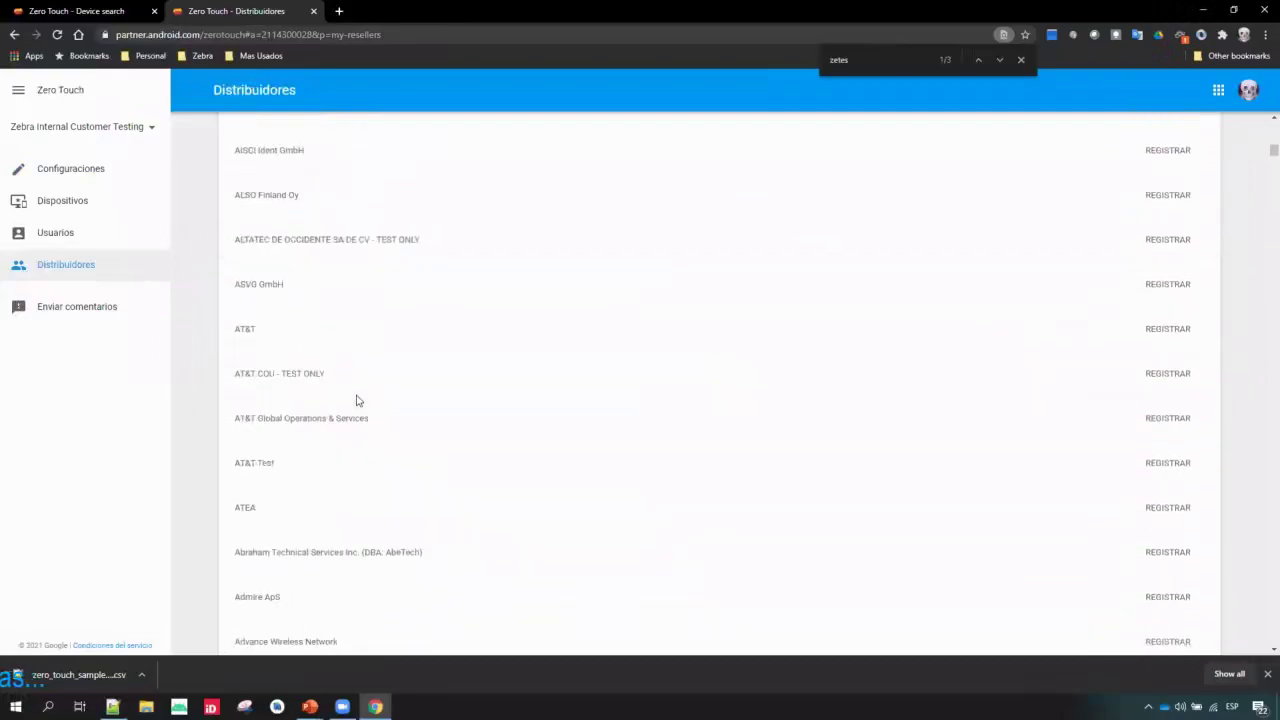
scroll(357, 400, "down", 4)
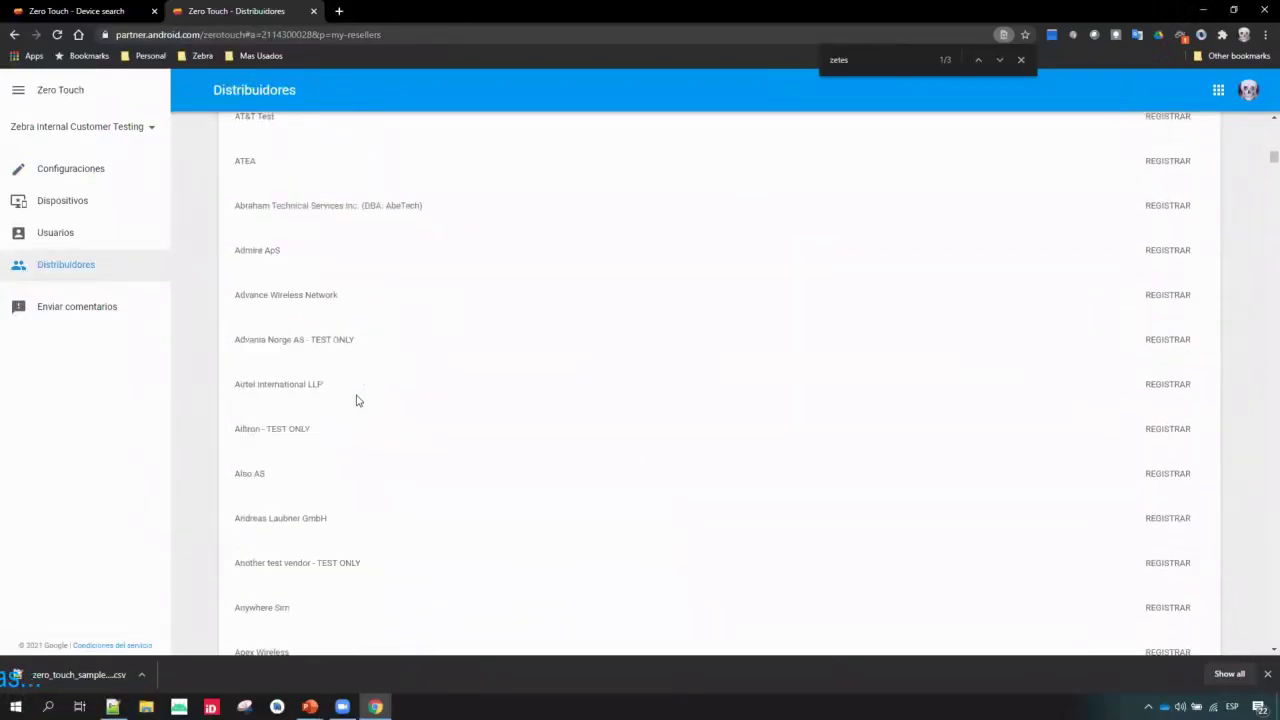